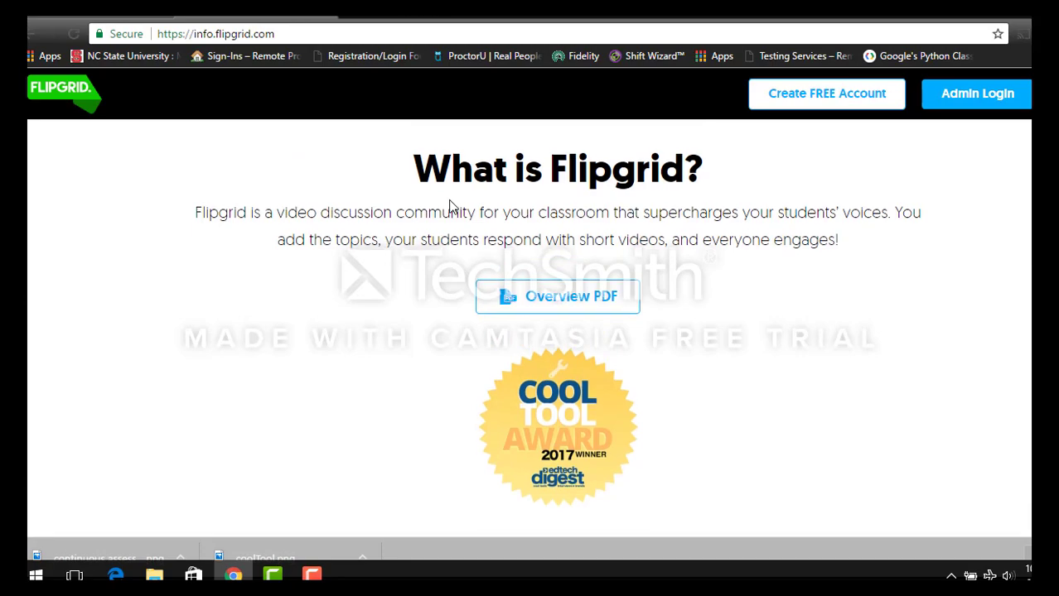
- Scroll the info site past testimonials, devices and LMS logos to PreK-PhD Educator Pricing
{"action": "scroll", "coordinate": [452, 207], "scroll_direction": "down", "scroll_amount": 15}
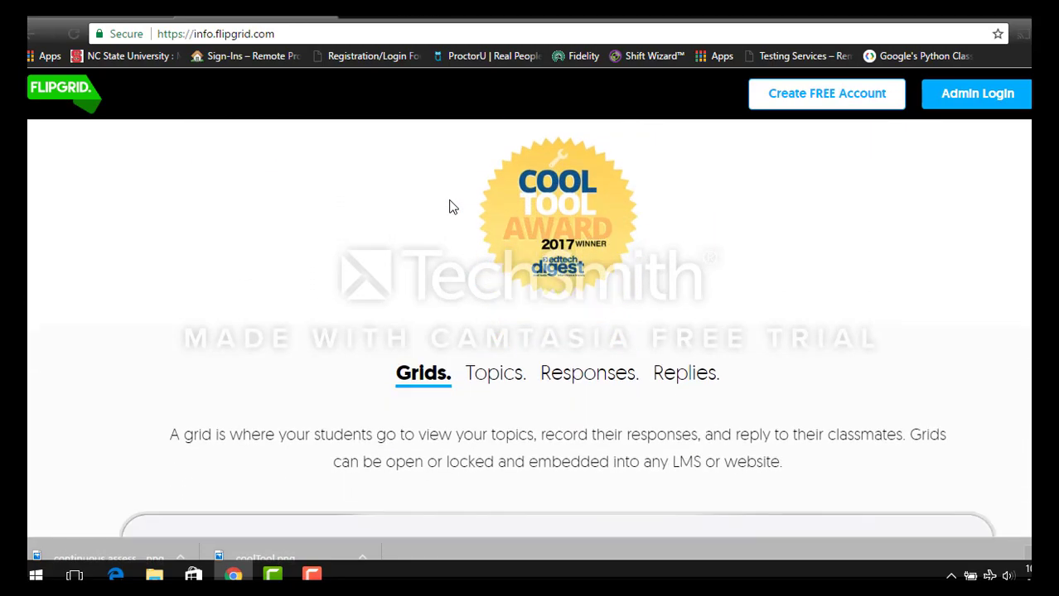
{"action": "scroll", "coordinate": [451, 207], "scroll_direction": "down", "scroll_amount": 9}
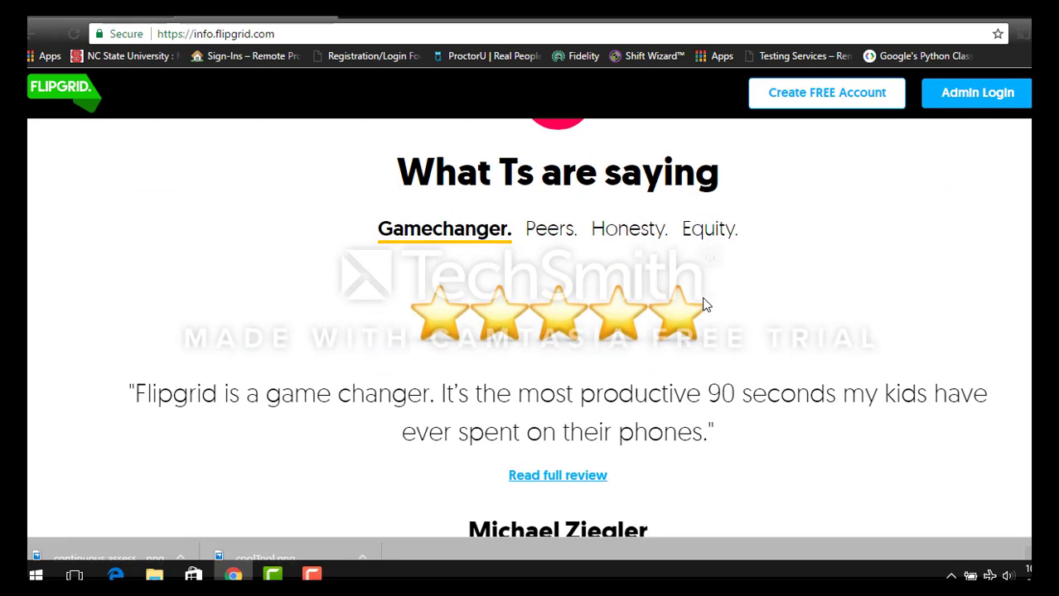
{"action": "scroll", "coordinate": [635, 246], "scroll_direction": "down", "scroll_amount": 3}
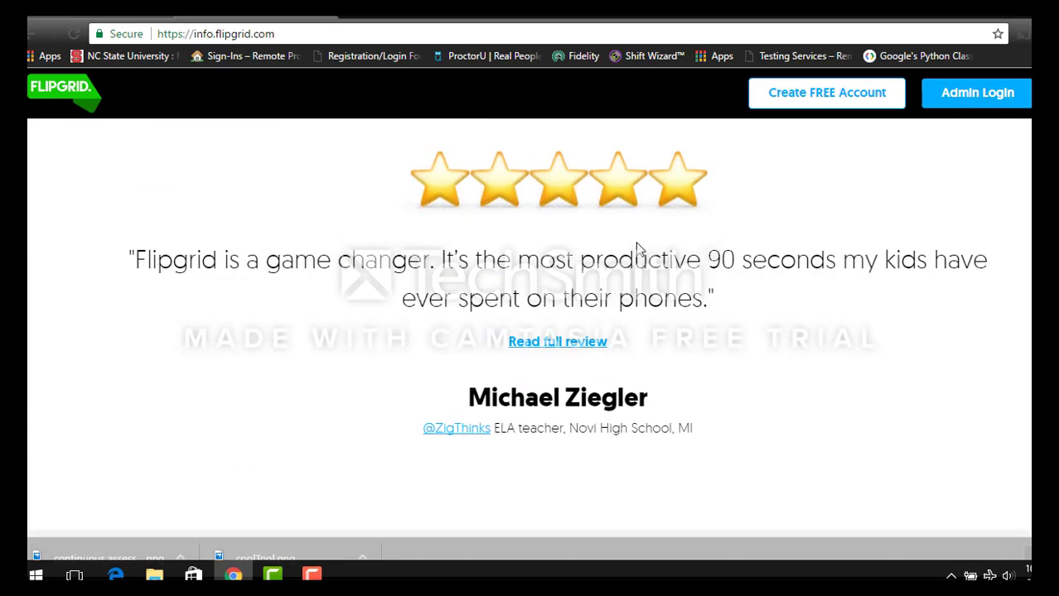
{"action": "scroll", "coordinate": [637, 248], "scroll_direction": "down", "scroll_amount": 6}
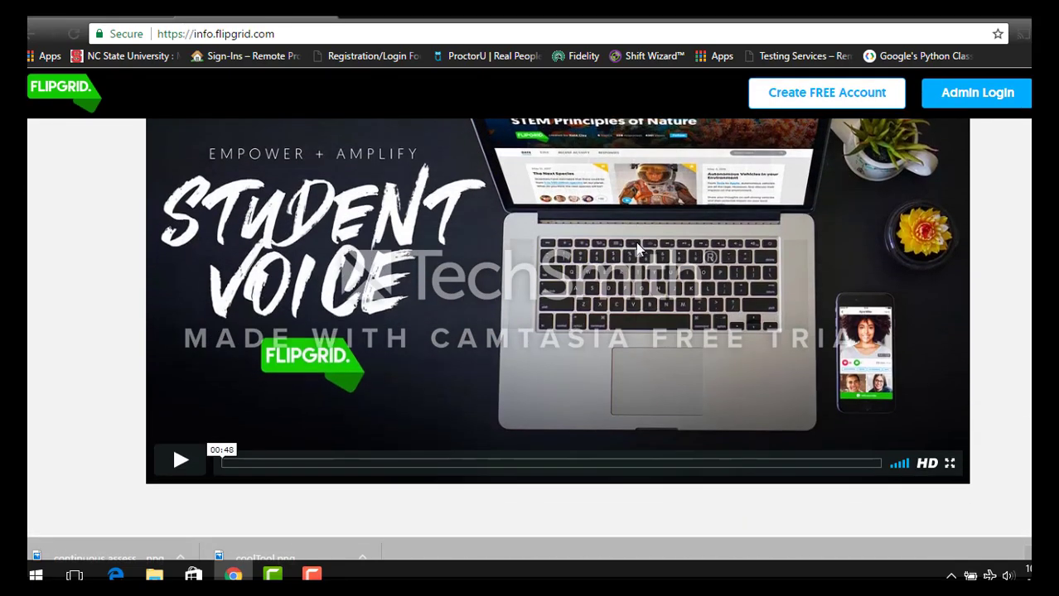
{"action": "scroll", "coordinate": [637, 244], "scroll_direction": "down", "scroll_amount": 6}
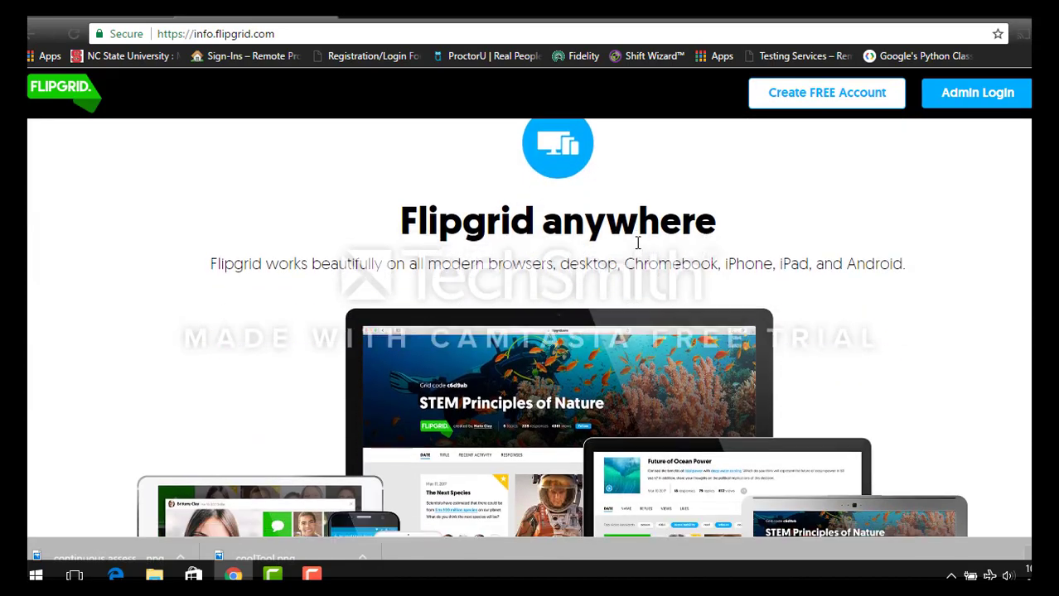
{"action": "scroll", "coordinate": [637, 249], "scroll_direction": "down", "scroll_amount": 1}
{"action": "scroll", "coordinate": [637, 249], "scroll_direction": "up", "scroll_amount": 1}
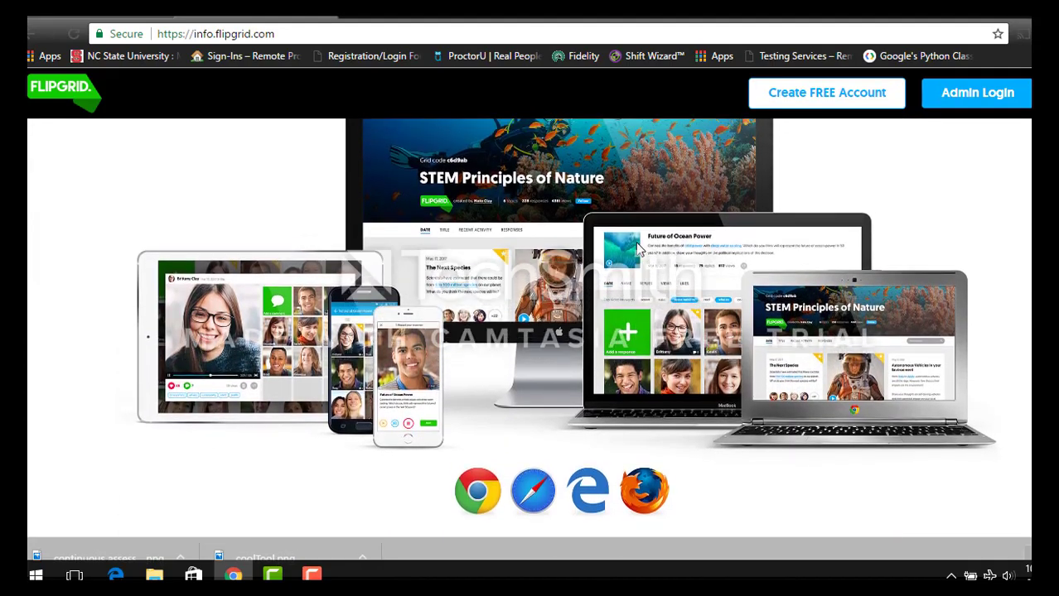
{"action": "scroll", "coordinate": [637, 247], "scroll_direction": "down", "scroll_amount": 7}
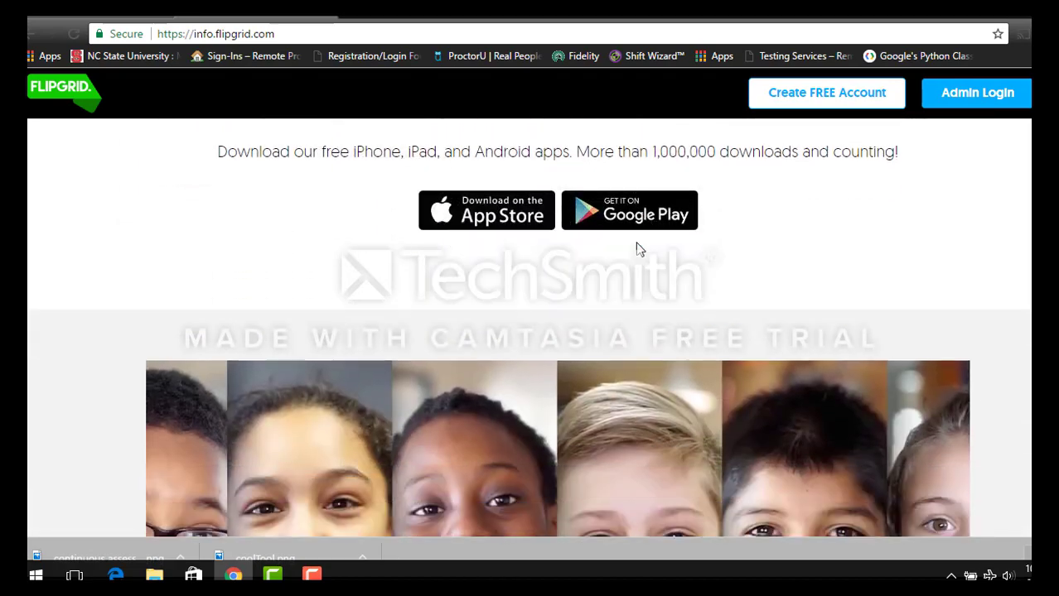
{"action": "scroll", "coordinate": [637, 248], "scroll_direction": "down", "scroll_amount": 8}
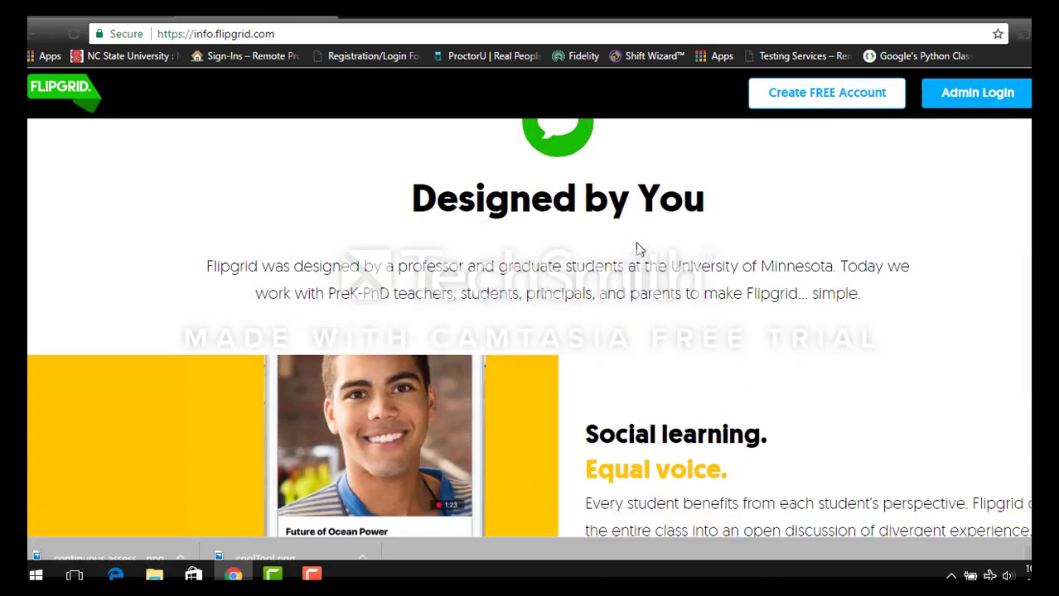
{"action": "scroll", "coordinate": [637, 245], "scroll_direction": "down", "scroll_amount": 10}
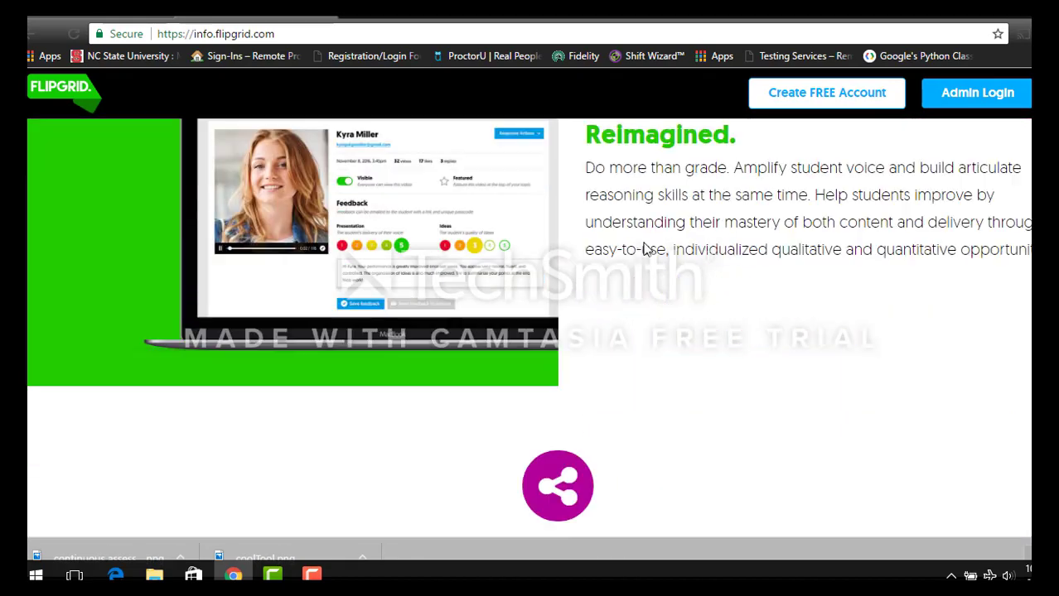
{"action": "scroll", "coordinate": [647, 250], "scroll_direction": "down", "scroll_amount": 4}
{"action": "scroll", "coordinate": [647, 249], "scroll_direction": "up", "scroll_amount": 1}
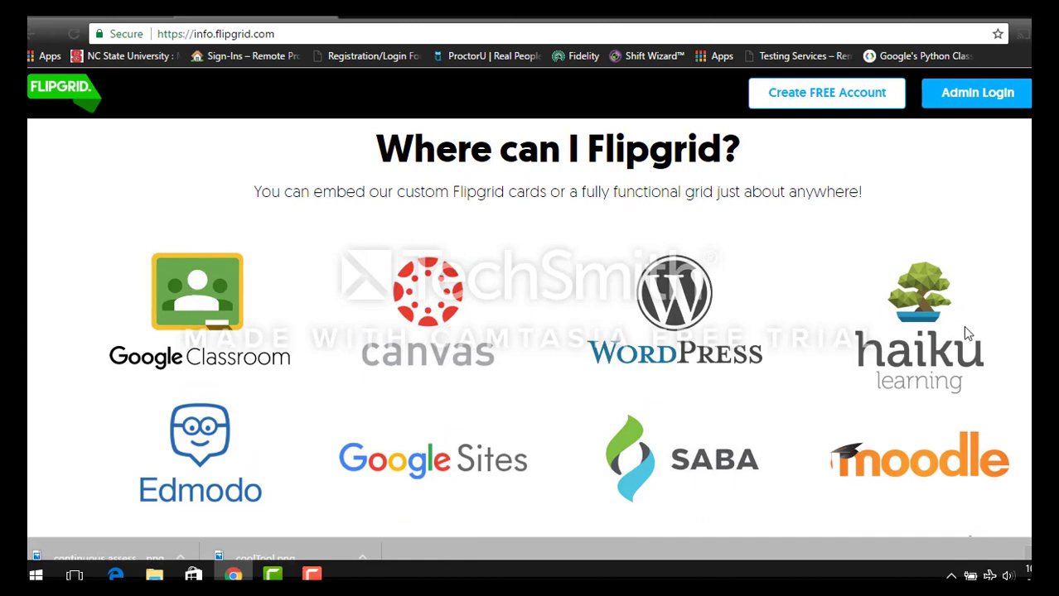
{"action": "scroll", "coordinate": [964, 314], "scroll_direction": "down", "scroll_amount": 1}
{"action": "scroll", "coordinate": [960, 300], "scroll_direction": "down", "scroll_amount": 1}
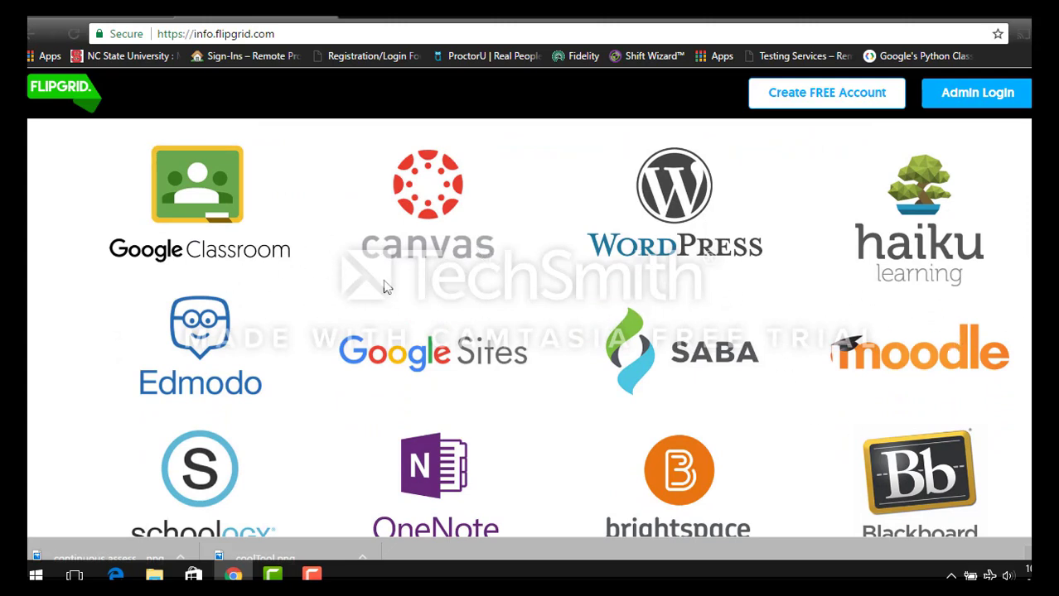
{"action": "scroll", "coordinate": [814, 259], "scroll_direction": "down", "scroll_amount": 1}
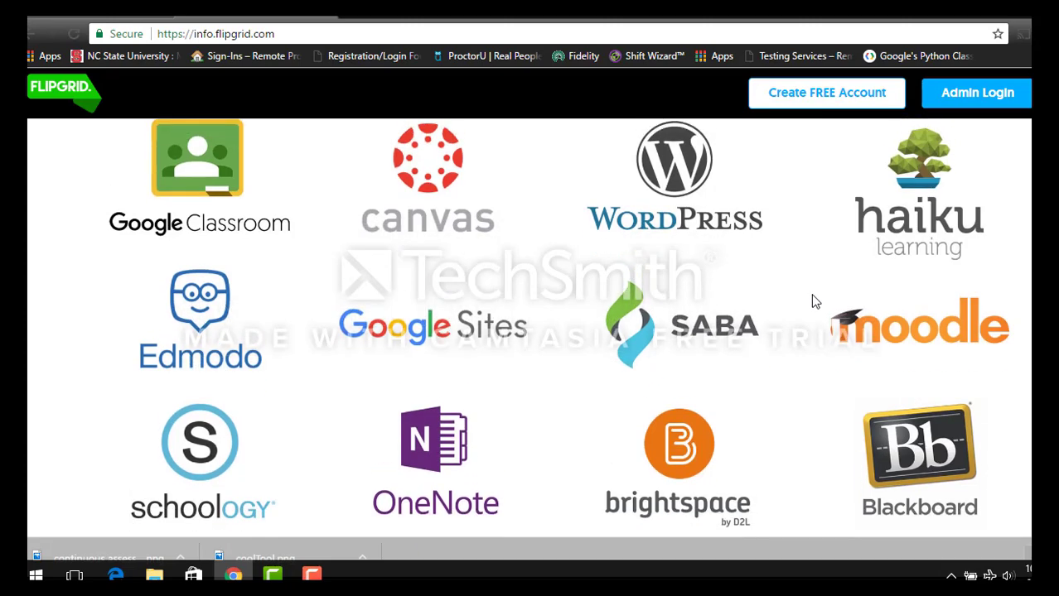
{"action": "scroll", "coordinate": [813, 297], "scroll_direction": "down", "scroll_amount": 3}
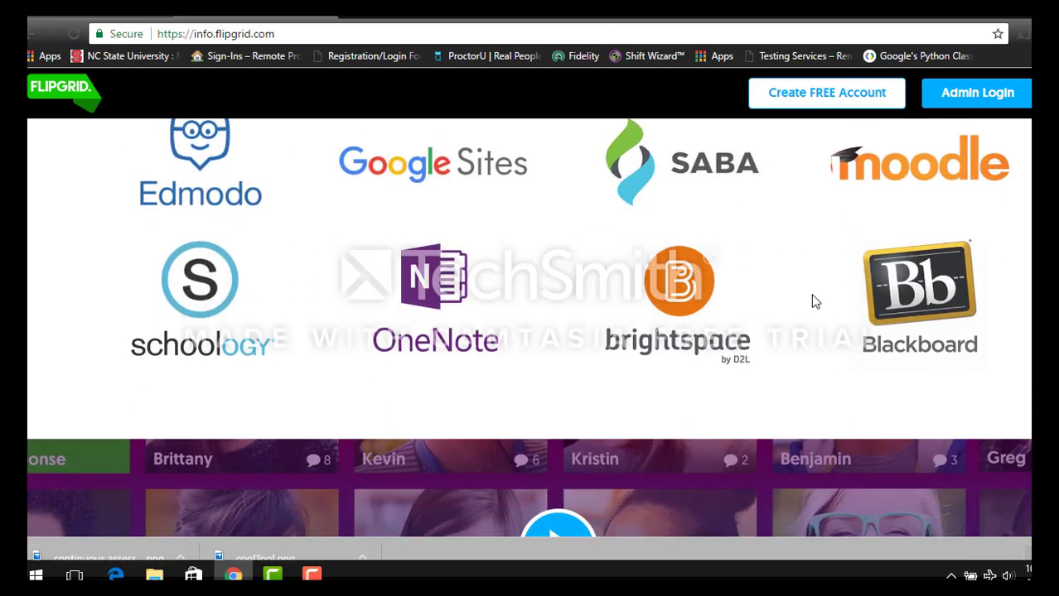
{"action": "scroll", "coordinate": [812, 301], "scroll_direction": "down", "scroll_amount": 2}
{"action": "scroll", "coordinate": [811, 301], "scroll_direction": "up", "scroll_amount": 2}
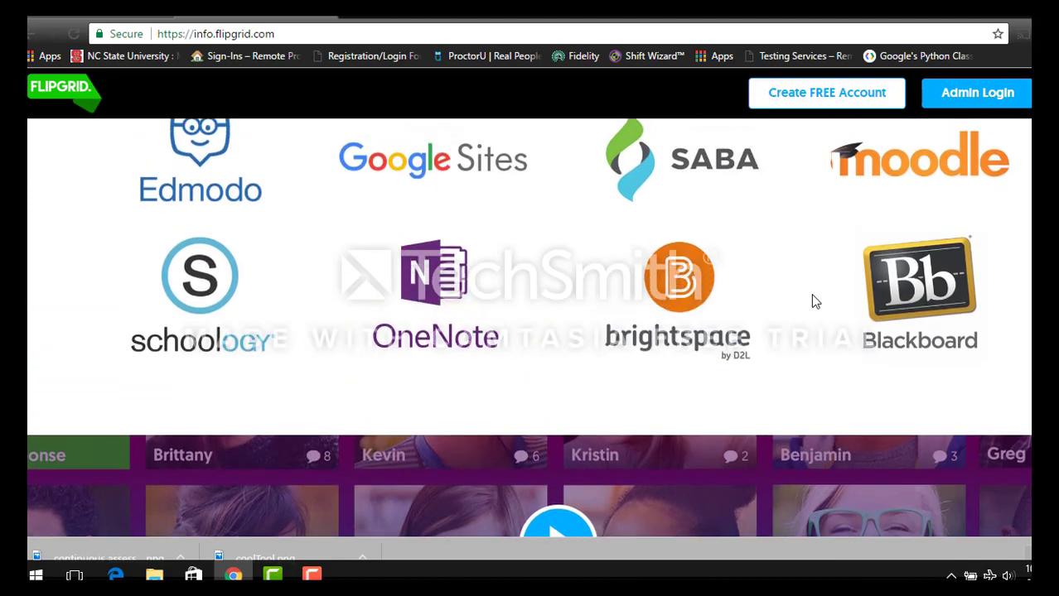
{"action": "scroll", "coordinate": [812, 301], "scroll_direction": "up", "scroll_amount": 2}
{"action": "scroll", "coordinate": [812, 302], "scroll_direction": "down", "scroll_amount": 6}
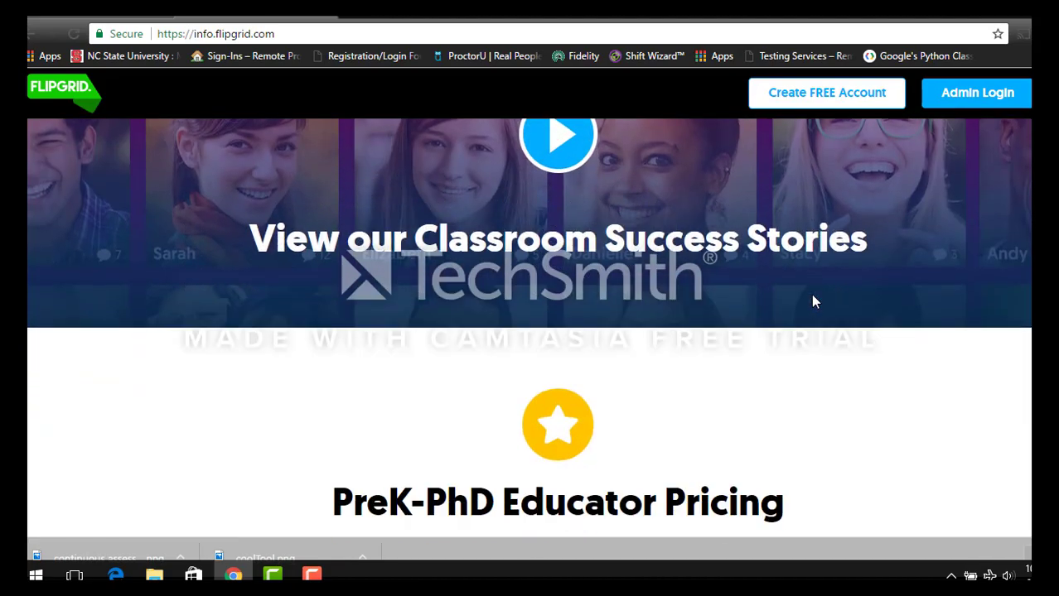
{"action": "scroll", "coordinate": [812, 302], "scroll_direction": "down", "scroll_amount": 4}
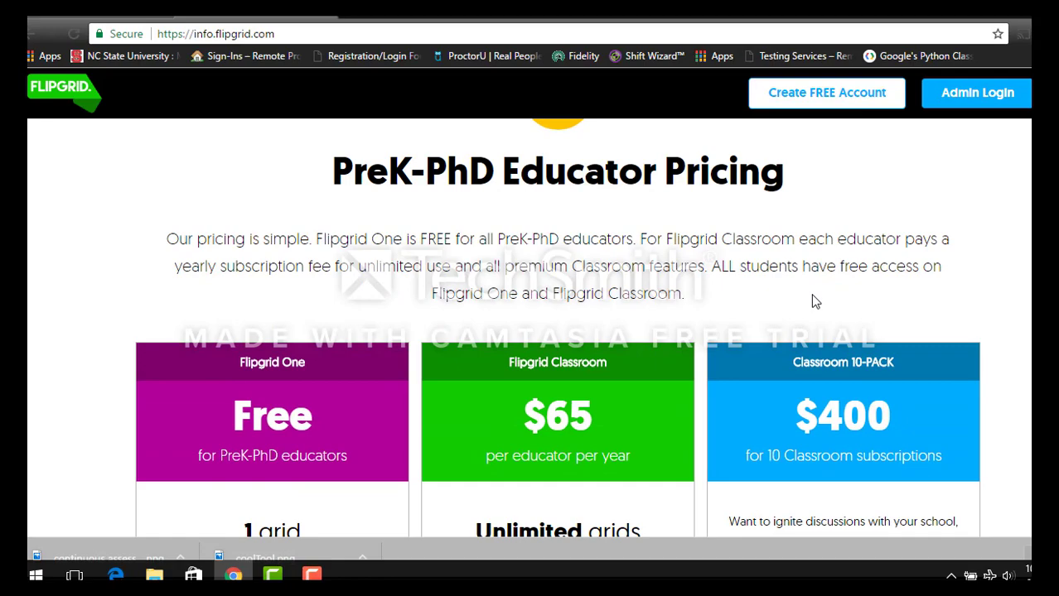
{"action": "scroll", "coordinate": [812, 302], "scroll_direction": "up", "scroll_amount": 1}
{"action": "scroll", "coordinate": [812, 302], "scroll_direction": "down", "scroll_amount": 2}
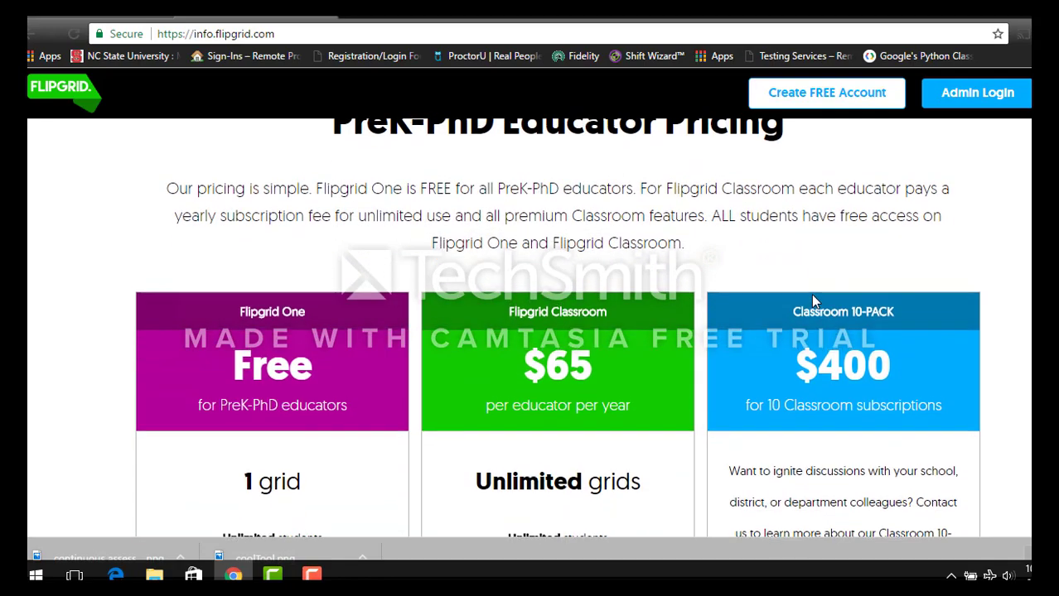
{"action": "scroll", "coordinate": [812, 300], "scroll_direction": "up", "scroll_amount": 1}
{"action": "scroll", "coordinate": [812, 300], "scroll_direction": "down", "scroll_amount": 1}
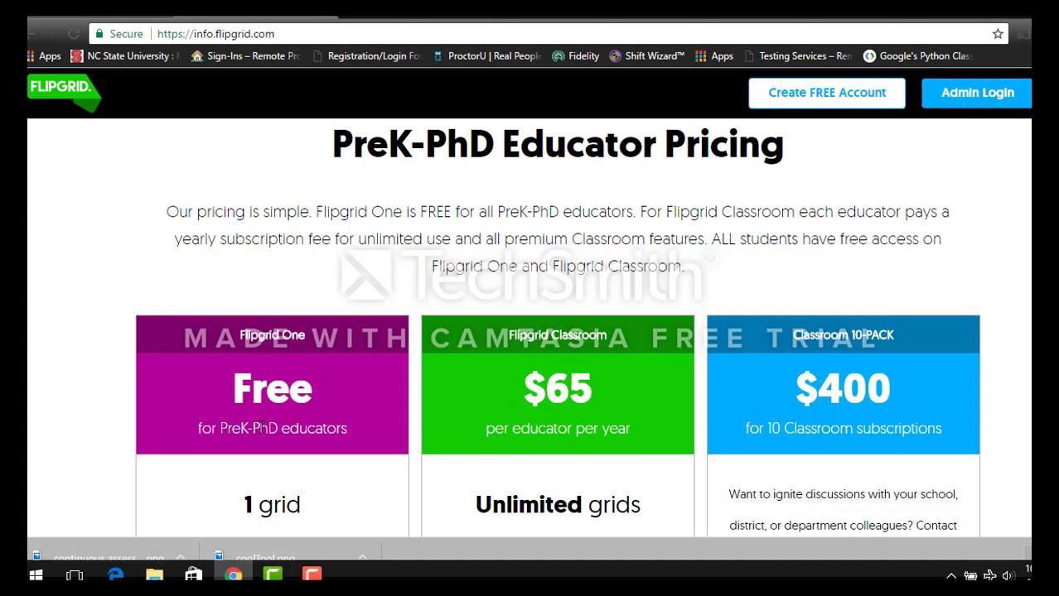
{"action": "scroll", "coordinate": [294, 251], "scroll_direction": "up", "scroll_amount": 1}
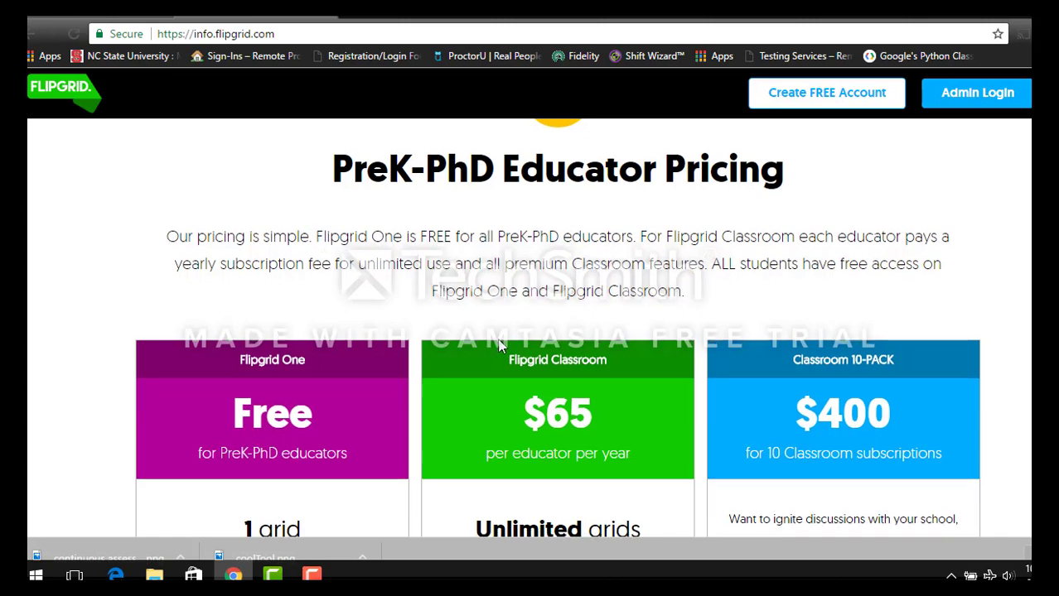
{"action": "scroll", "coordinate": [500, 346], "scroll_direction": "down", "scroll_amount": 3}
{"action": "scroll", "coordinate": [500, 346], "scroll_direction": "down", "scroll_amount": 2}
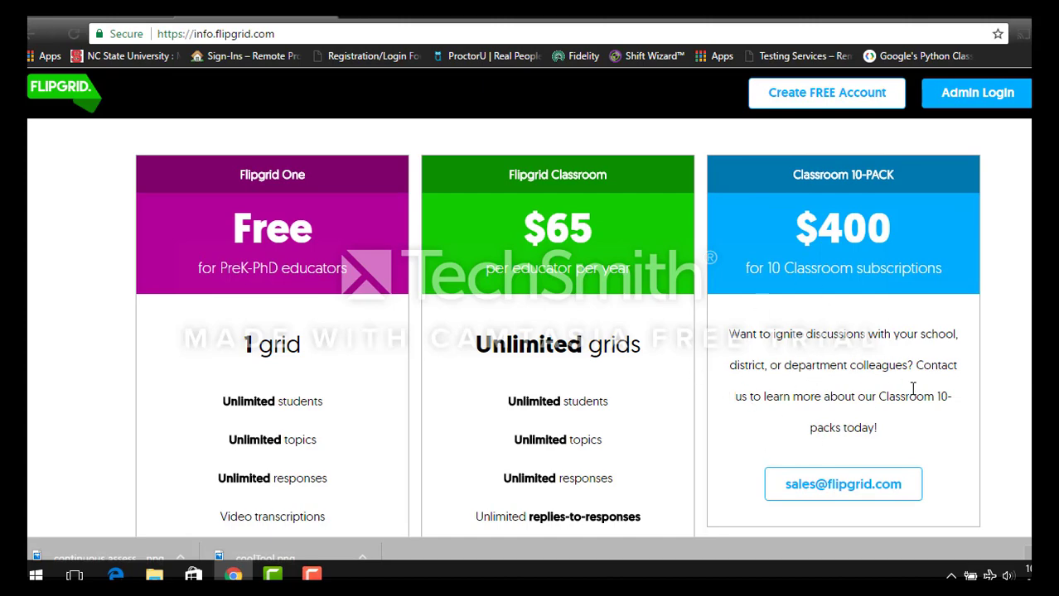
{"action": "scroll", "coordinate": [859, 378], "scroll_direction": "down", "scroll_amount": 1}
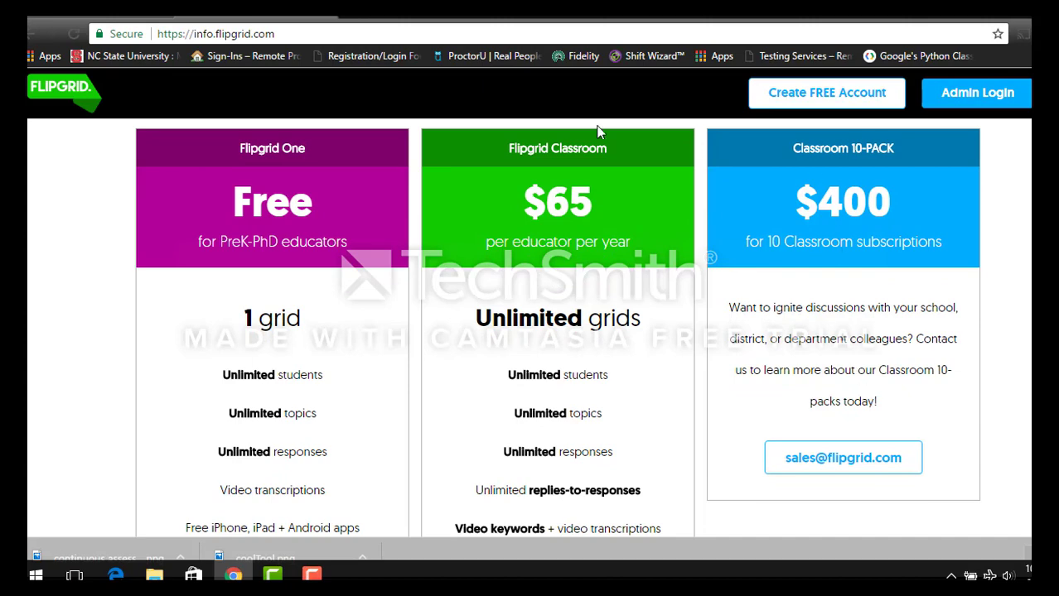
{"action": "scroll", "coordinate": [709, 273], "scroll_direction": "down", "scroll_amount": 6}
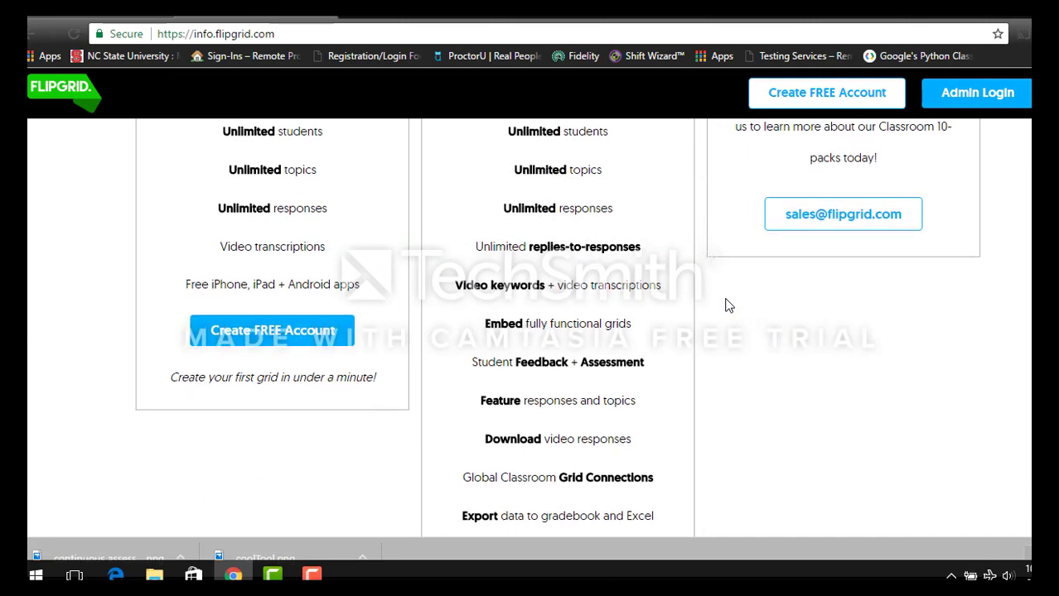
{"action": "scroll", "coordinate": [745, 368], "scroll_direction": "down", "scroll_amount": 4}
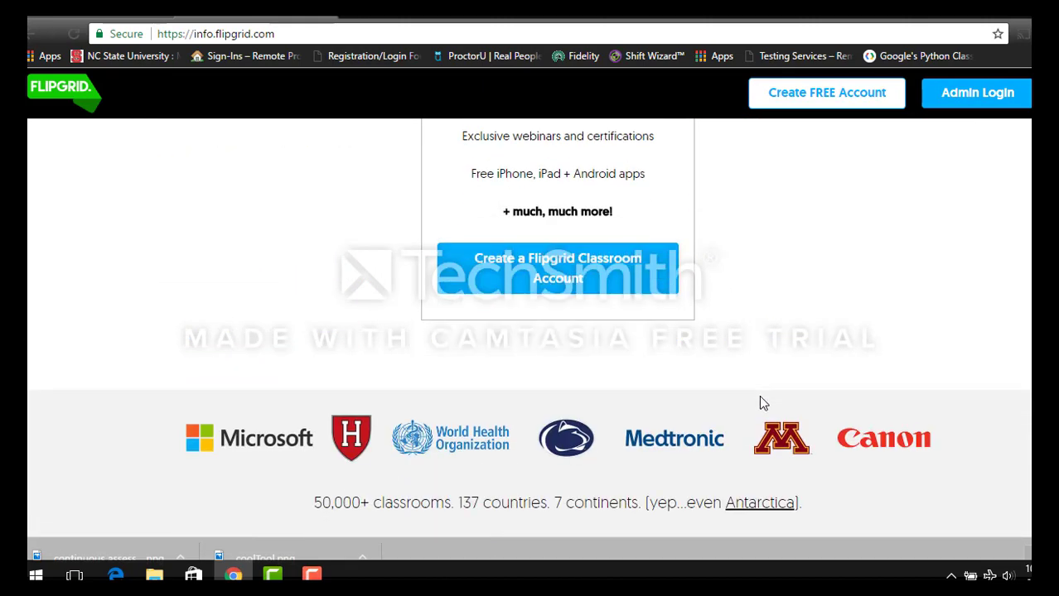
{"action": "scroll", "coordinate": [759, 395], "scroll_direction": "up", "scroll_amount": 3}
{"action": "scroll", "coordinate": [763, 409], "scroll_direction": "up", "scroll_amount": 10}
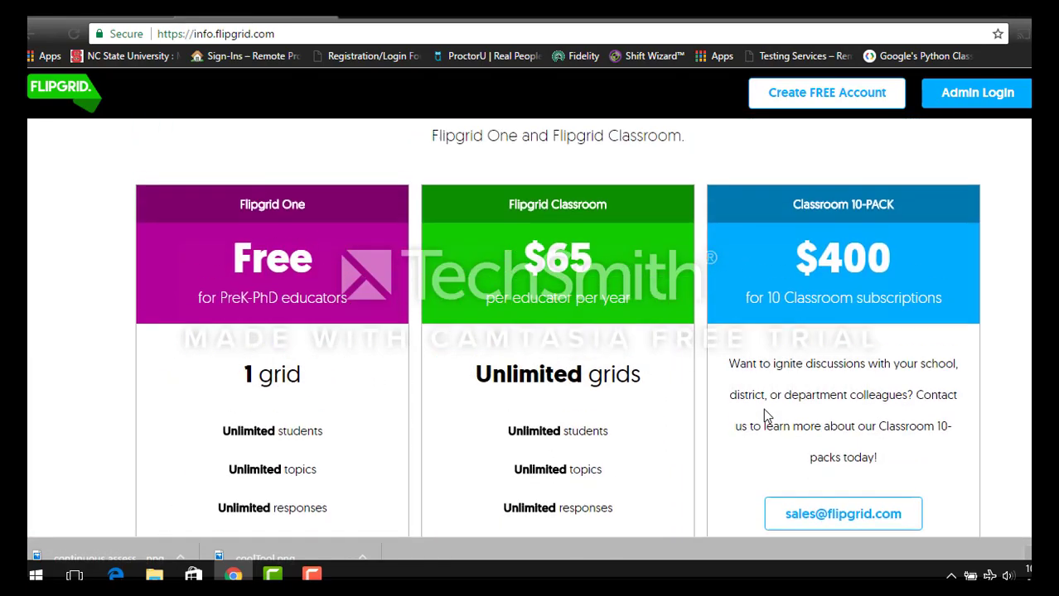
{"action": "scroll", "coordinate": [762, 402], "scroll_direction": "up", "scroll_amount": 3}
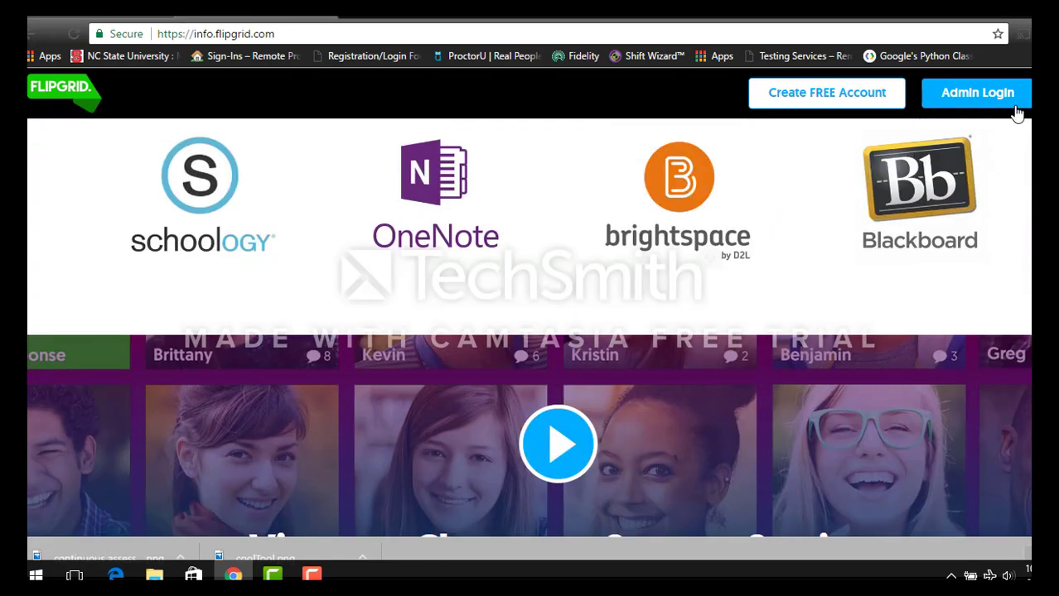
{"action": "left_click", "coordinate": [978, 92]}
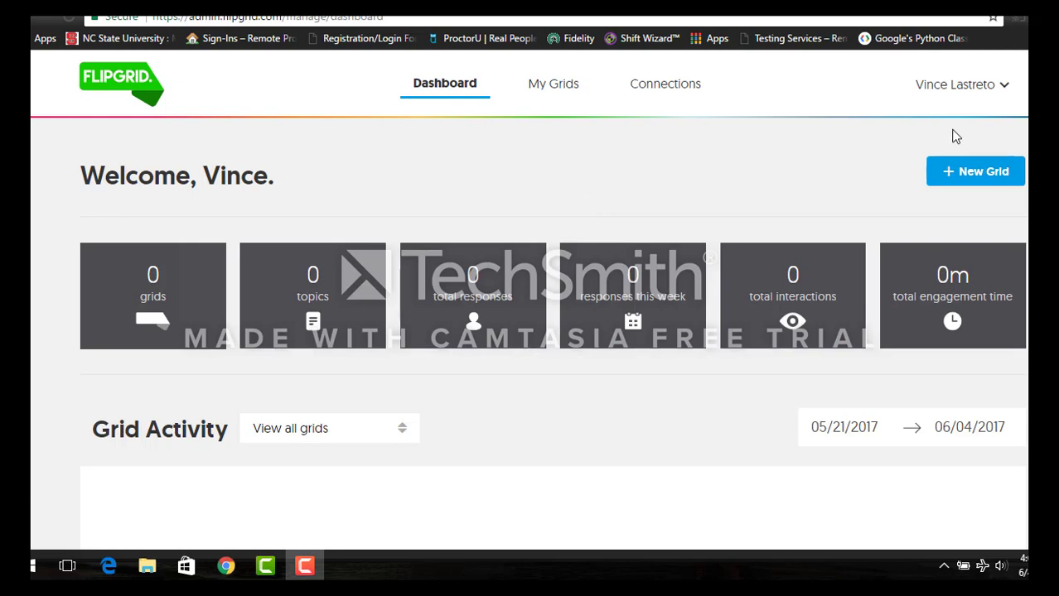
{"action": "scroll", "coordinate": [530, 298], "scroll_direction": "down", "scroll_amount": 1}
{"action": "scroll", "coordinate": [530, 298], "scroll_direction": "up", "scroll_amount": 1}
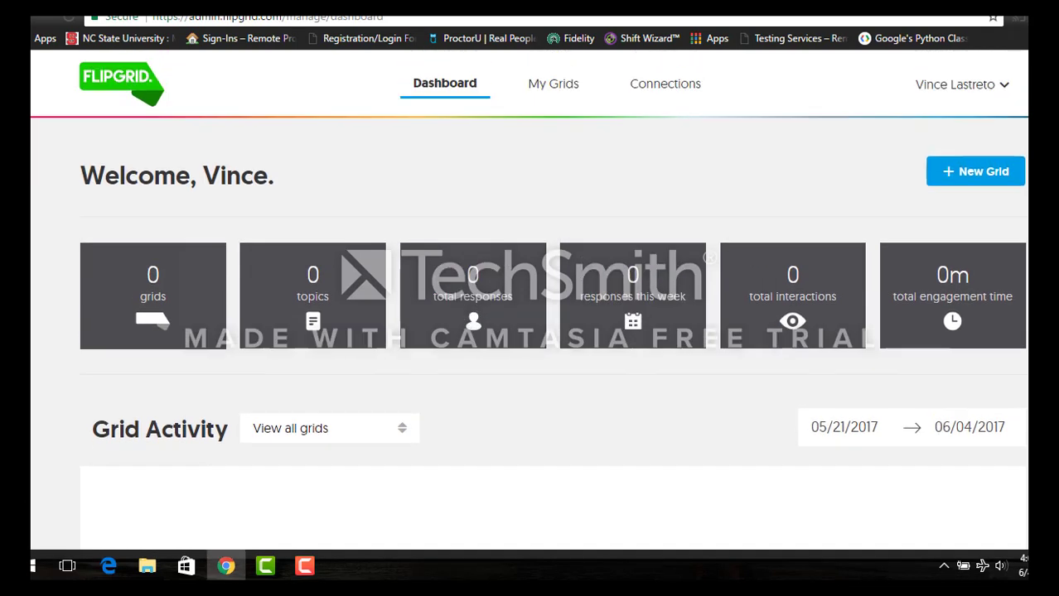
{"action": "scroll", "coordinate": [180, 277], "scroll_direction": "down", "scroll_amount": 1}
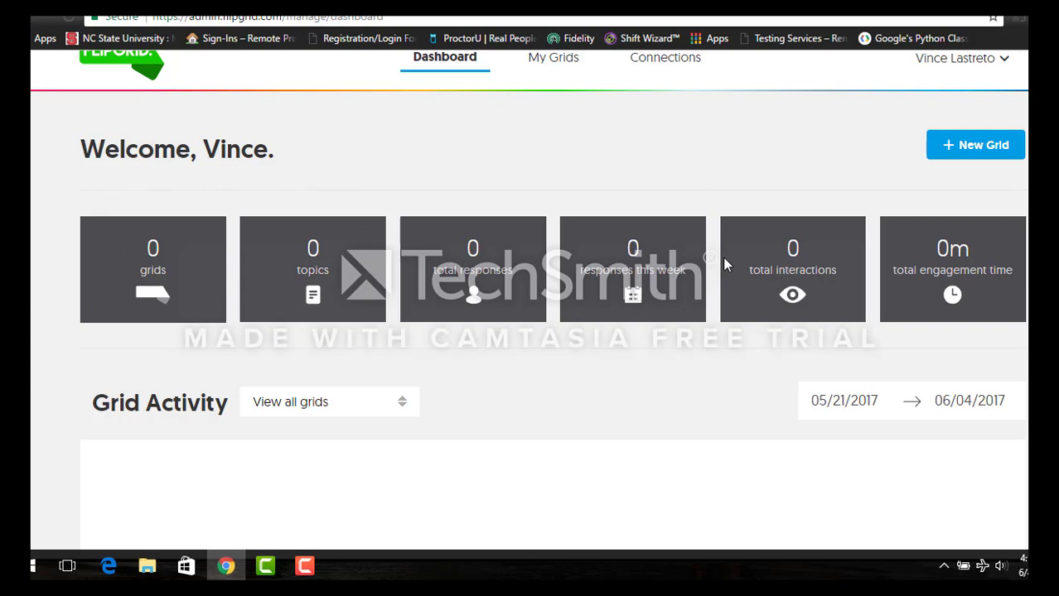
{"action": "scroll", "coordinate": [722, 257], "scroll_direction": "down", "scroll_amount": 2}
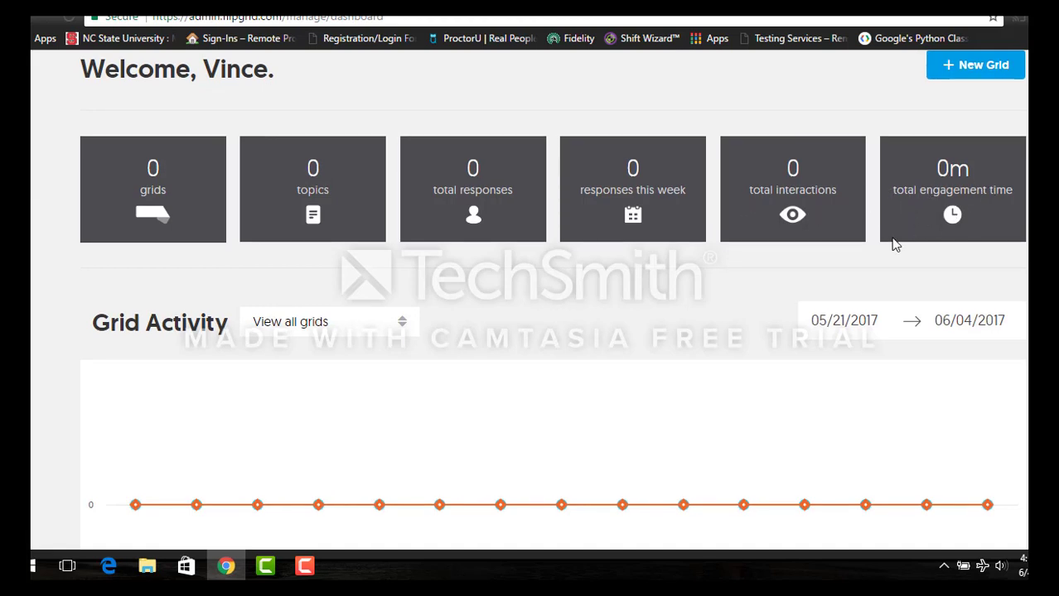
{"action": "scroll", "coordinate": [861, 265], "scroll_direction": "down", "scroll_amount": 1}
{"action": "scroll", "coordinate": [833, 282], "scroll_direction": "down", "scroll_amount": 1}
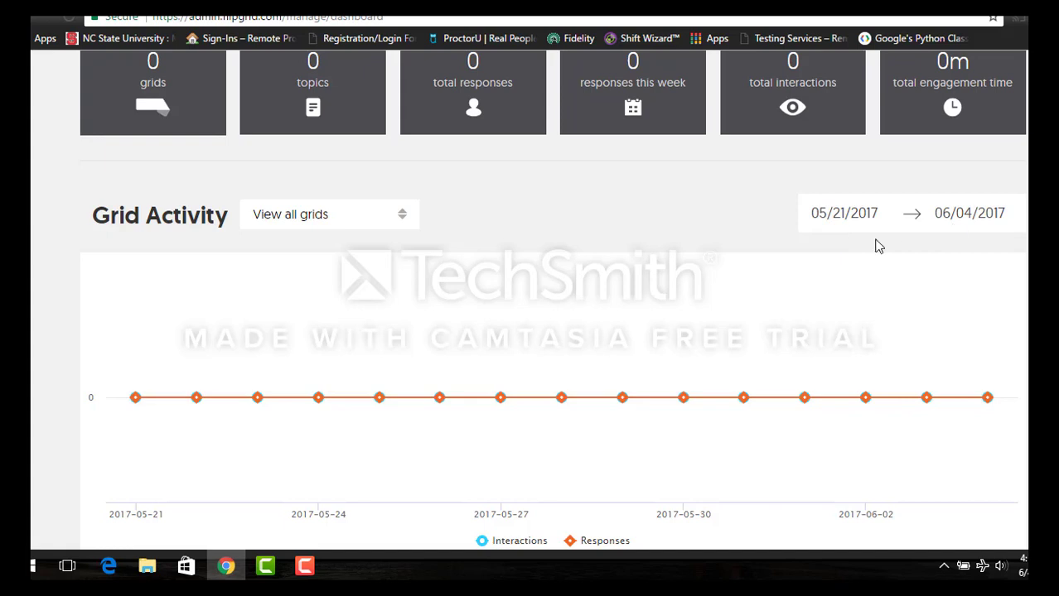
{"action": "scroll", "coordinate": [199, 448], "scroll_direction": "down", "scroll_amount": 1}
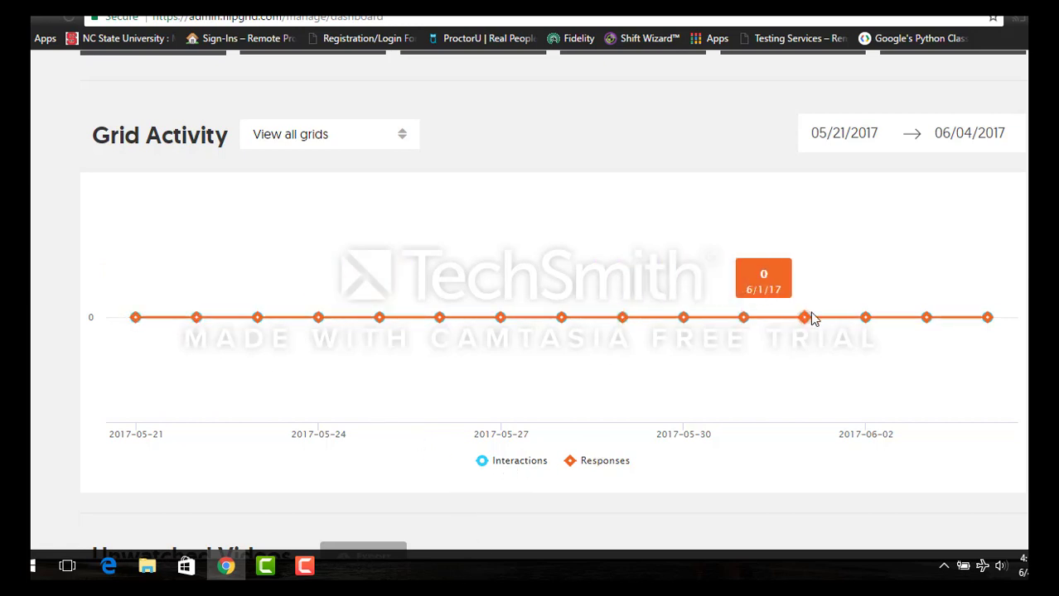
{"action": "scroll", "coordinate": [918, 325], "scroll_direction": "down", "scroll_amount": 4}
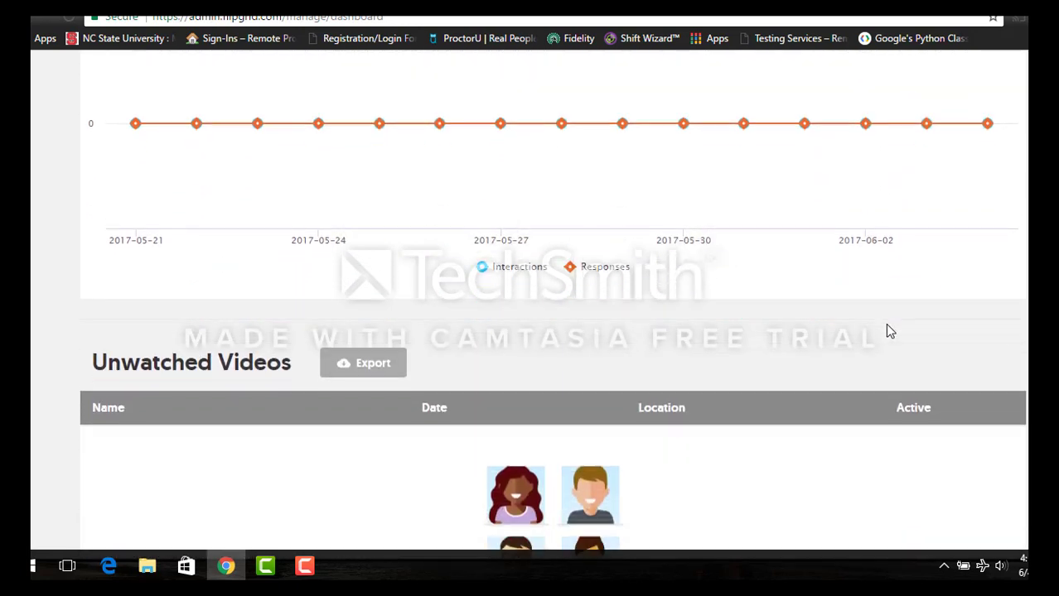
{"action": "scroll", "coordinate": [887, 329], "scroll_direction": "down", "scroll_amount": 2}
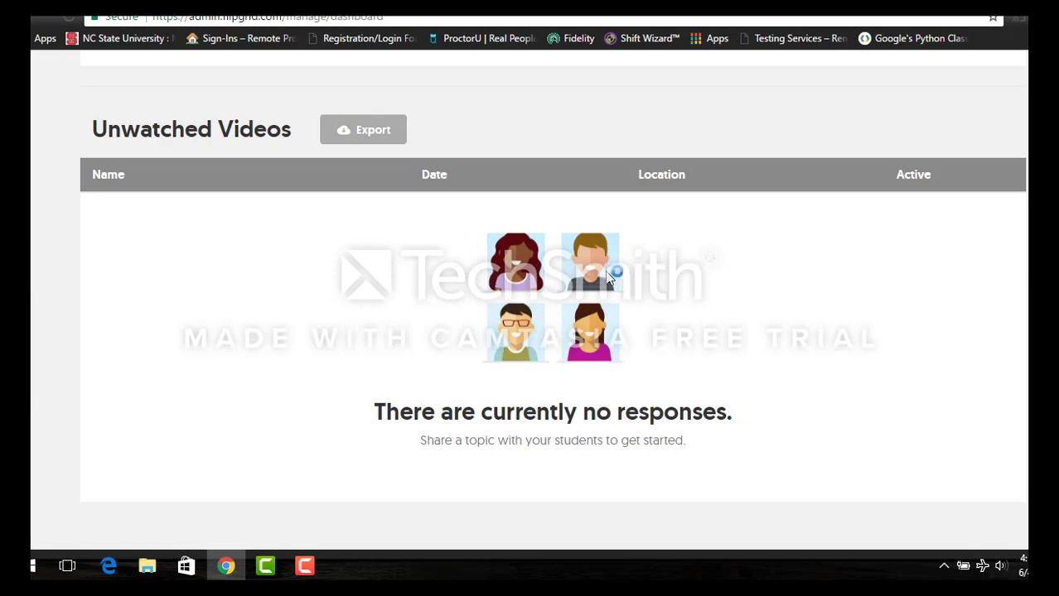
{"action": "scroll", "coordinate": [615, 314], "scroll_direction": "down", "scroll_amount": 2}
{"action": "scroll", "coordinate": [615, 315], "scroll_direction": "up", "scroll_amount": 4}
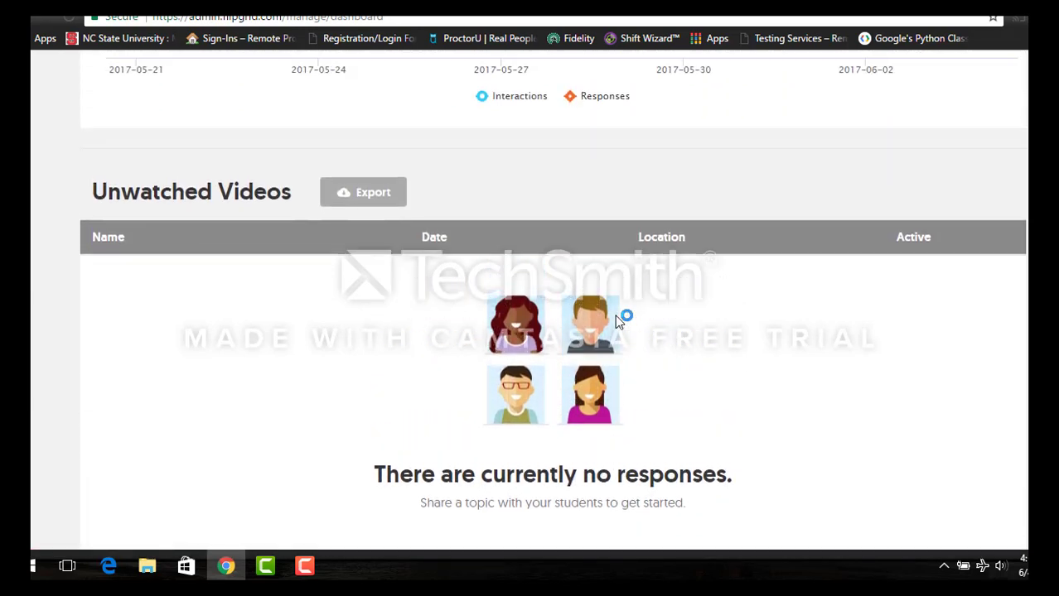
{"action": "scroll", "coordinate": [630, 348], "scroll_direction": "up", "scroll_amount": 5}
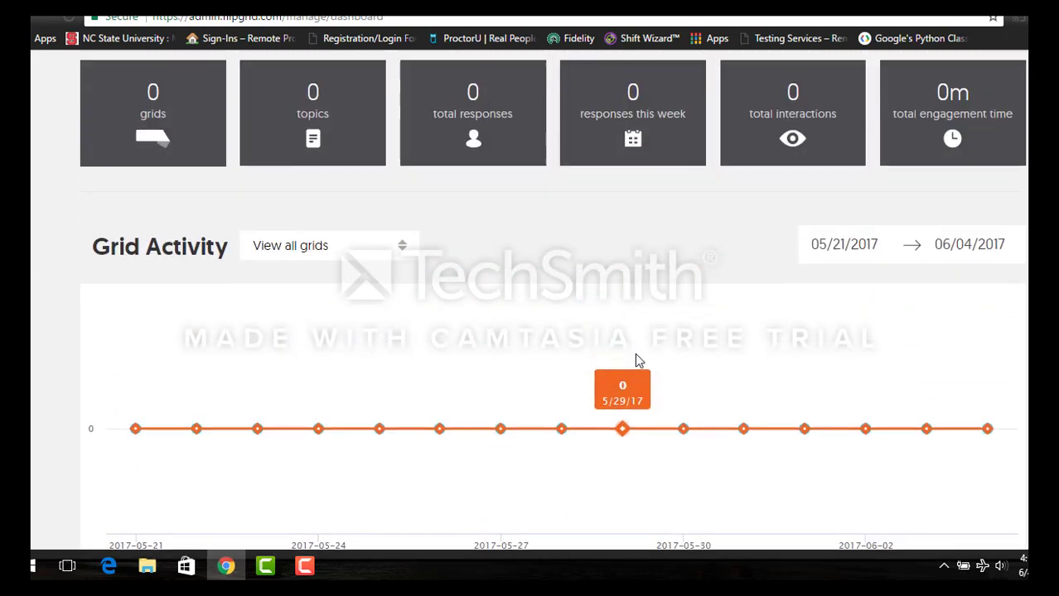
{"action": "scroll", "coordinate": [636, 359], "scroll_direction": "up", "scroll_amount": 1}
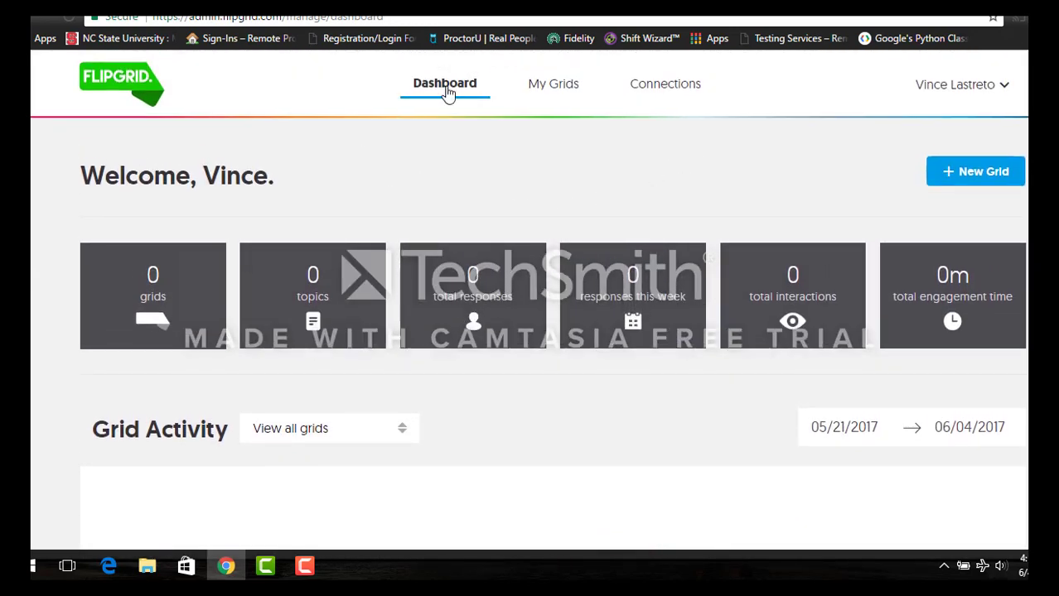
{"action": "left_click", "coordinate": [911, 83]}
{"action": "left_click", "coordinate": [304, 566]}
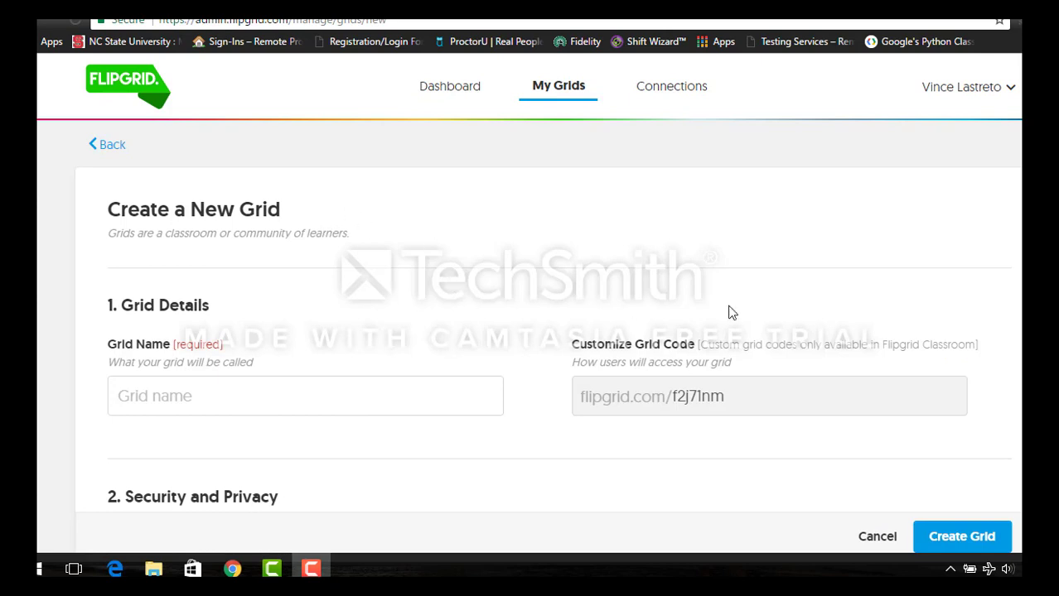
- Enter 'ECI 512 Sample Grid' as the new grid's name
{"action": "scroll", "coordinate": [520, 311], "scroll_direction": "down", "scroll_amount": 1}
{"action": "scroll", "coordinate": [520, 311], "scroll_direction": "up", "scroll_amount": 1}
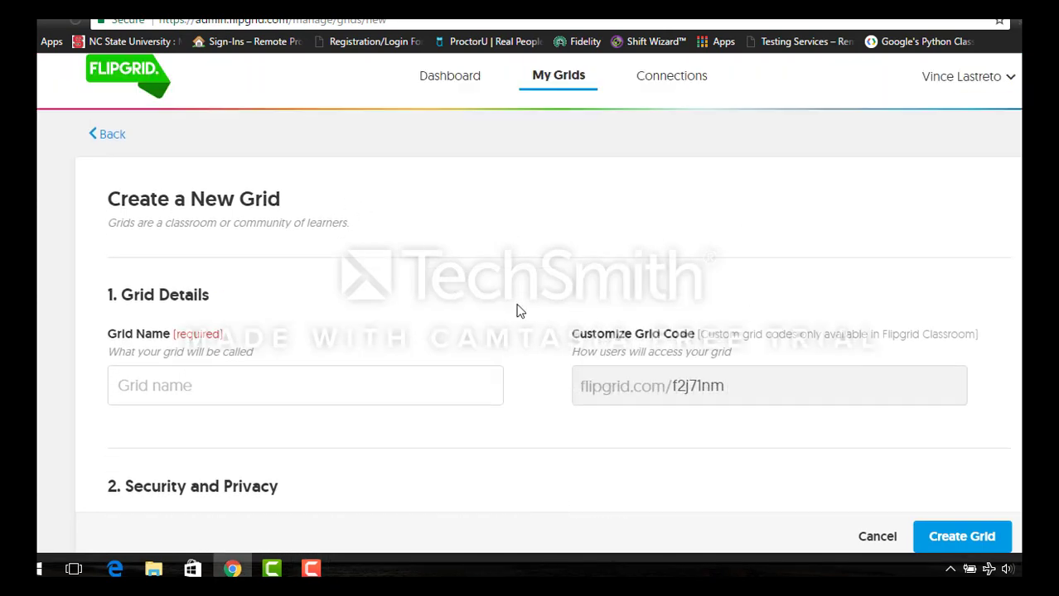
{"action": "left_click", "coordinate": [220, 376]}
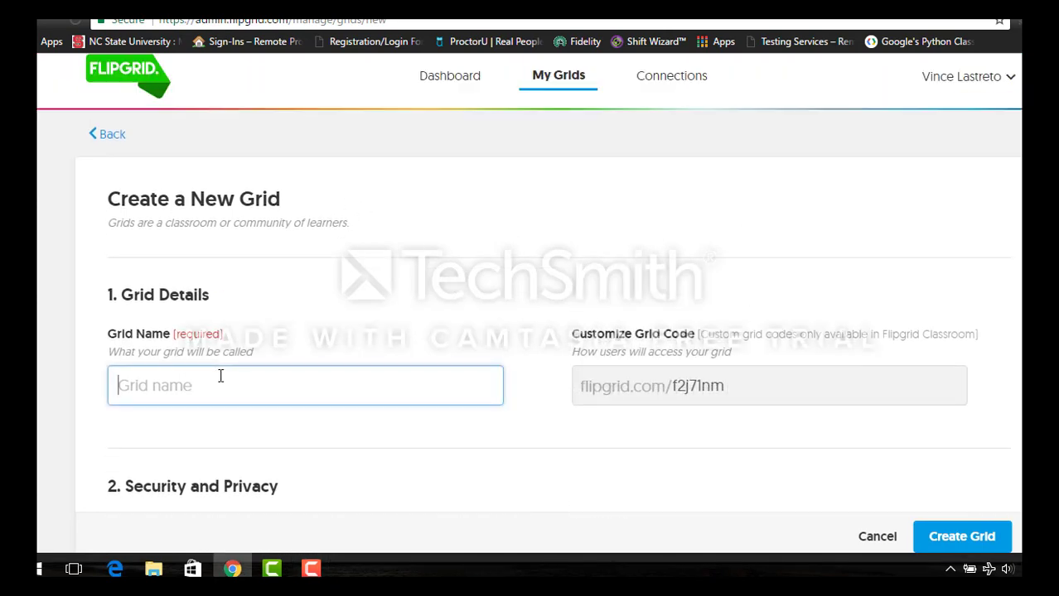
{"action": "type", "text": "ECI 512 Sample"}
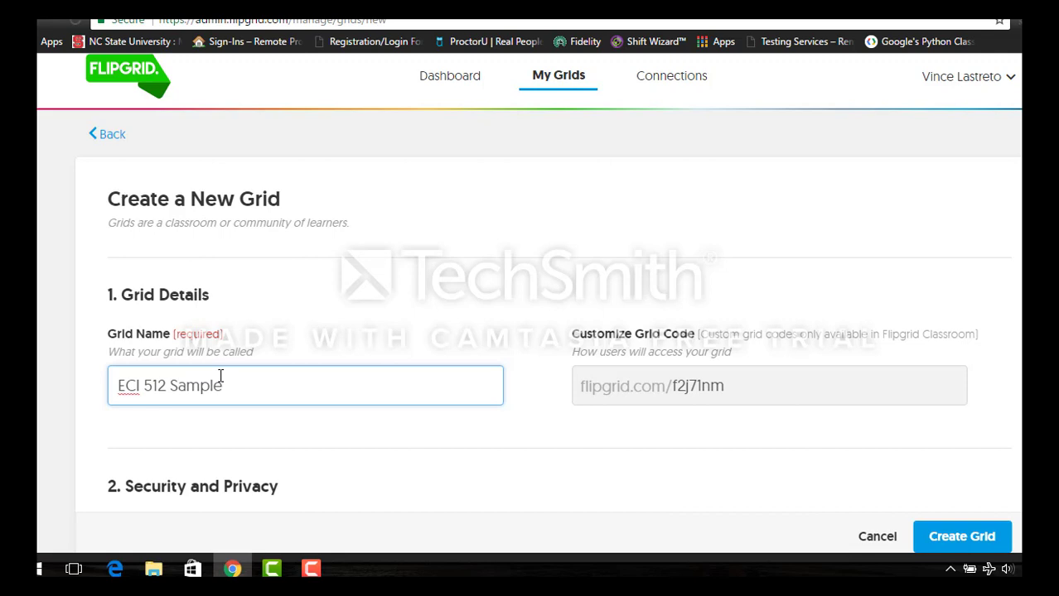
{"action": "type", "text": "Grid"}
{"action": "key", "text": "Tab"}
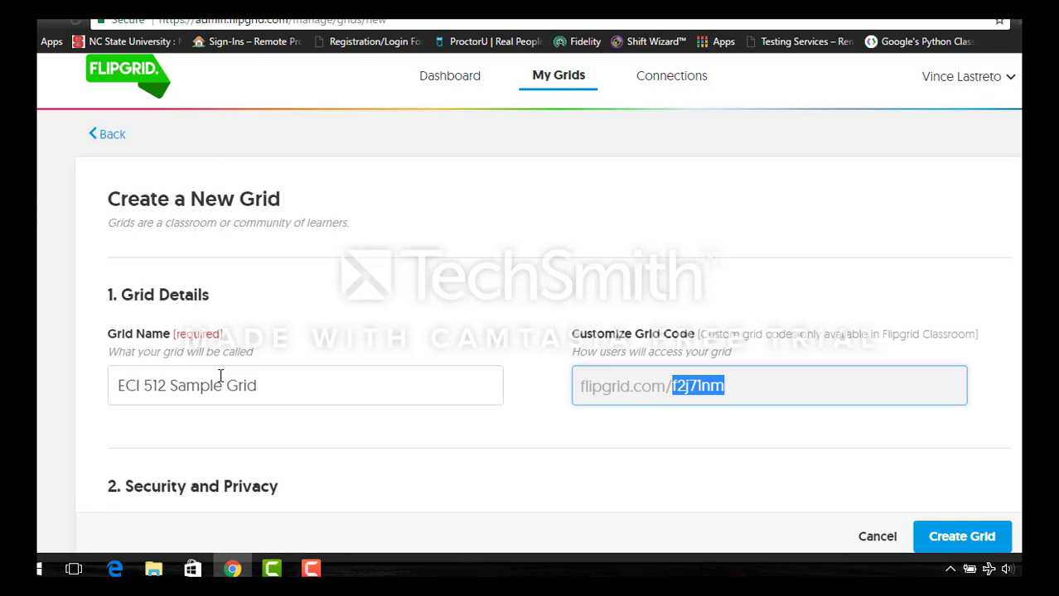
- Switch on Moderate Responses and Grid Followers under Security and Privacy
{"action": "scroll", "coordinate": [220, 375], "scroll_direction": "down", "scroll_amount": 2}
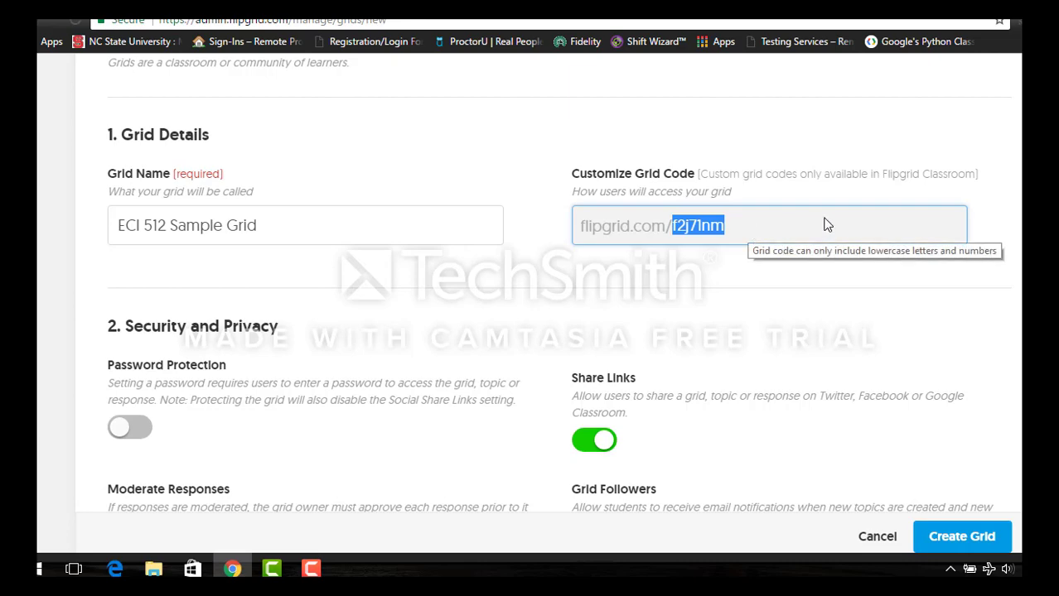
{"action": "scroll", "coordinate": [832, 224], "scroll_direction": "down", "scroll_amount": 1}
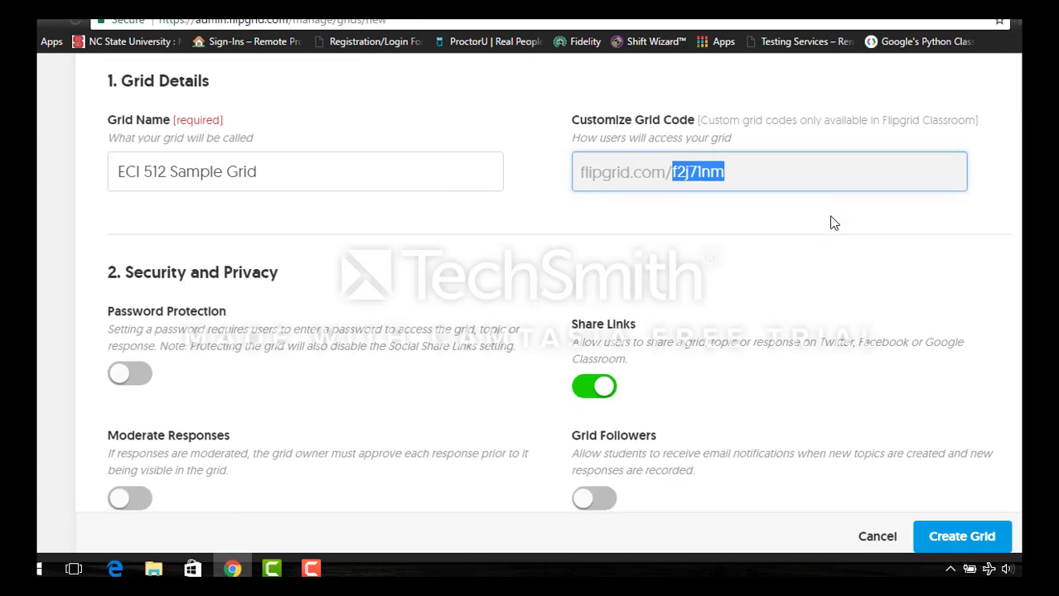
{"action": "scroll", "coordinate": [884, 224], "scroll_direction": "down", "scroll_amount": 1}
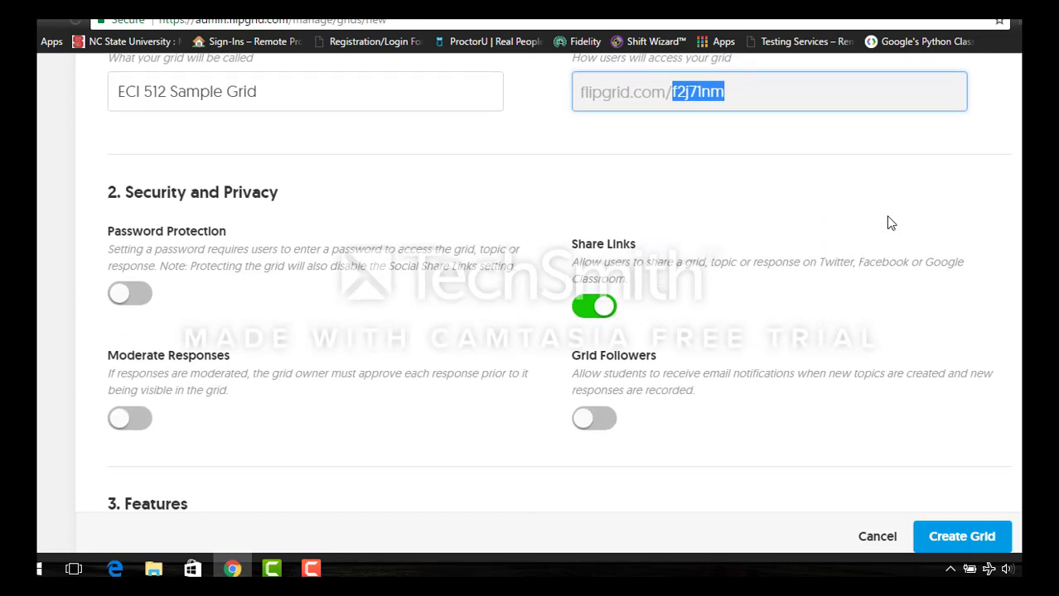
{"action": "scroll", "coordinate": [878, 222], "scroll_direction": "down", "scroll_amount": 1}
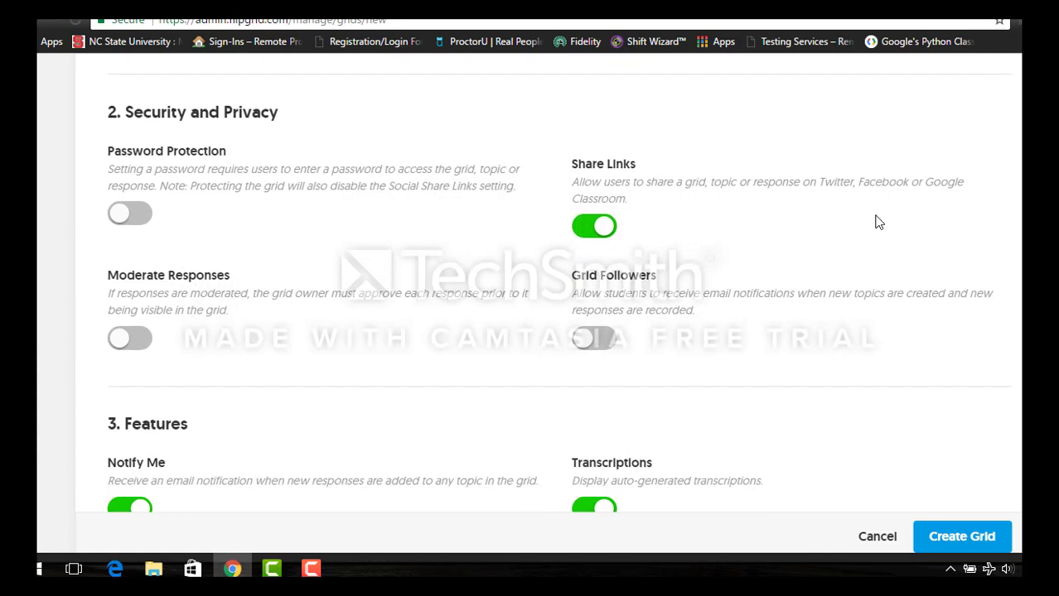
{"action": "scroll", "coordinate": [878, 222], "scroll_direction": "up", "scroll_amount": 1}
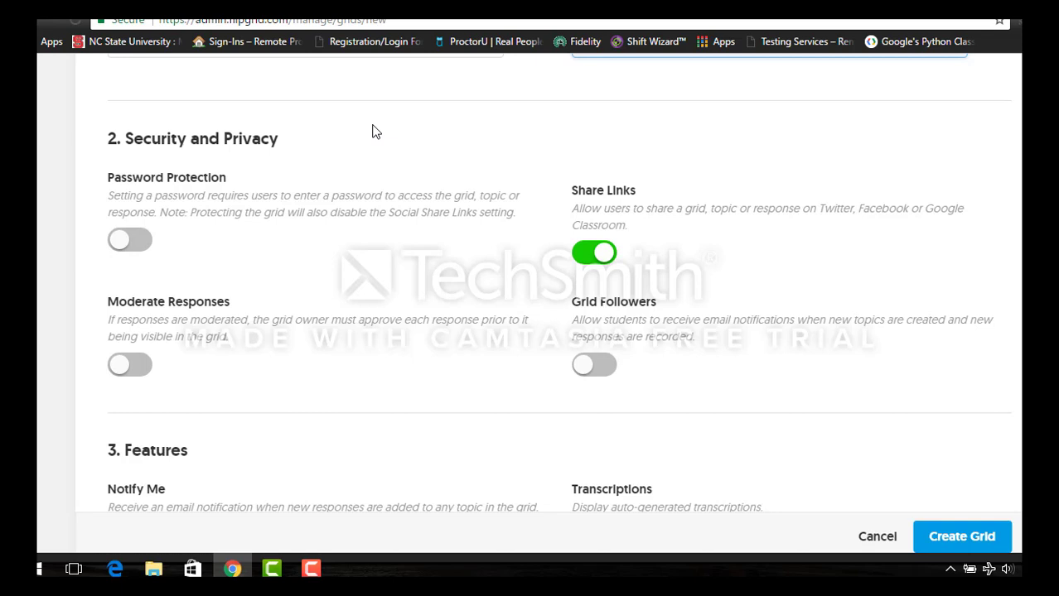
{"action": "scroll", "coordinate": [409, 165], "scroll_direction": "down", "scroll_amount": 3}
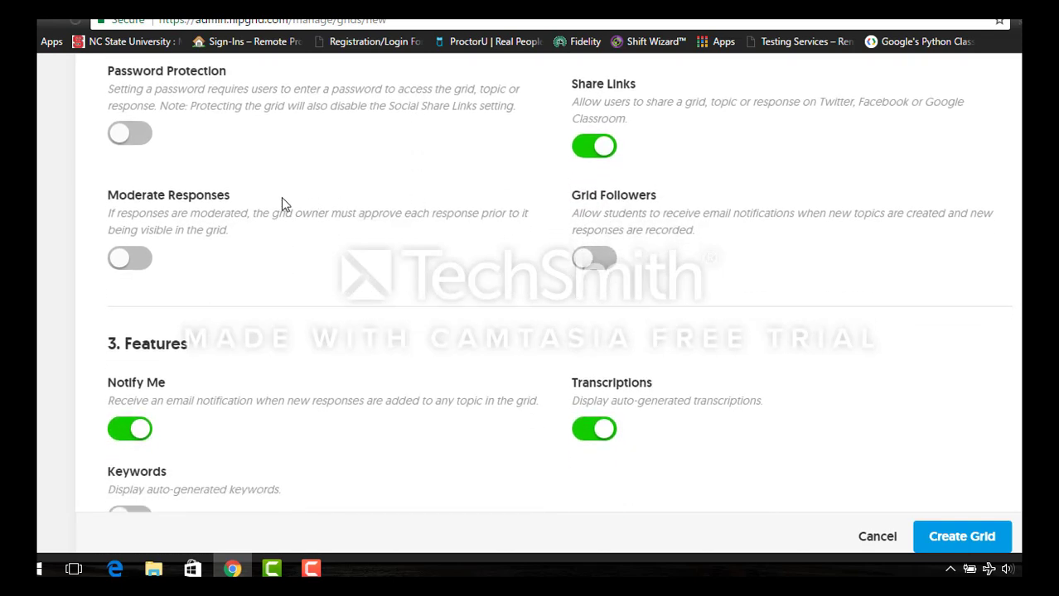
{"action": "left_click", "coordinate": [123, 260]}
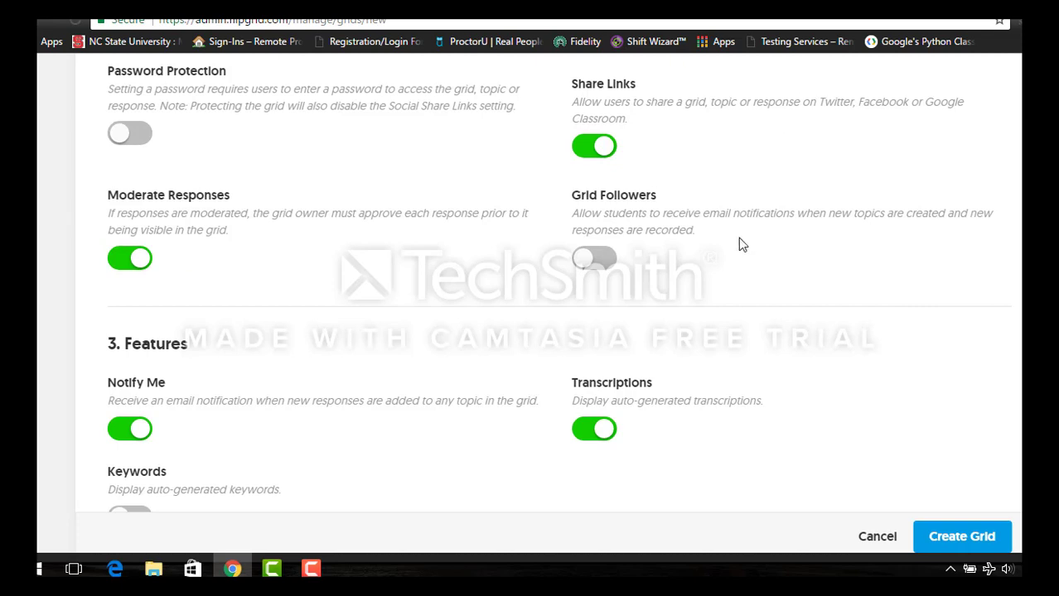
{"action": "left_click", "coordinate": [601, 270]}
- Enable the Keywords toggle under Features, leaving Notify Me switched on
{"action": "scroll", "coordinate": [598, 266], "scroll_direction": "down", "scroll_amount": 3}
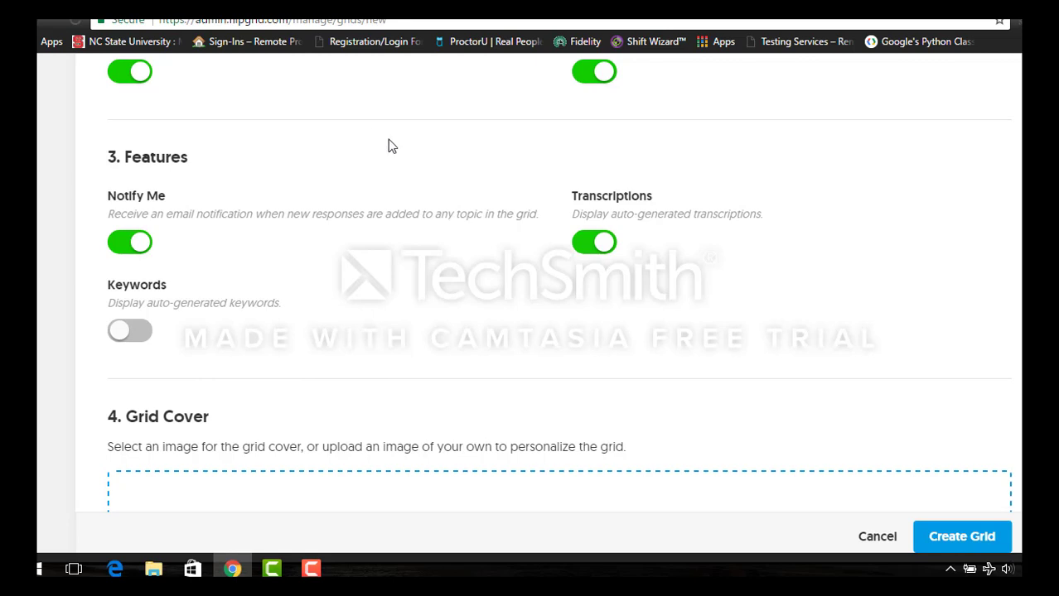
{"action": "left_click", "coordinate": [144, 244]}
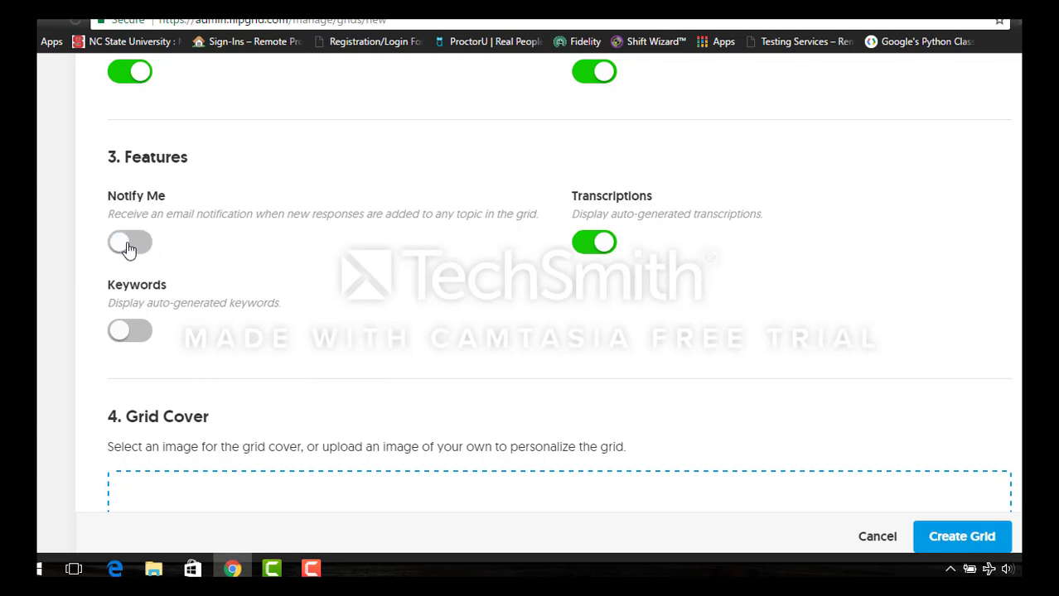
{"action": "left_click", "coordinate": [133, 246]}
{"action": "scroll", "coordinate": [560, 204], "scroll_direction": "down", "scroll_amount": 2}
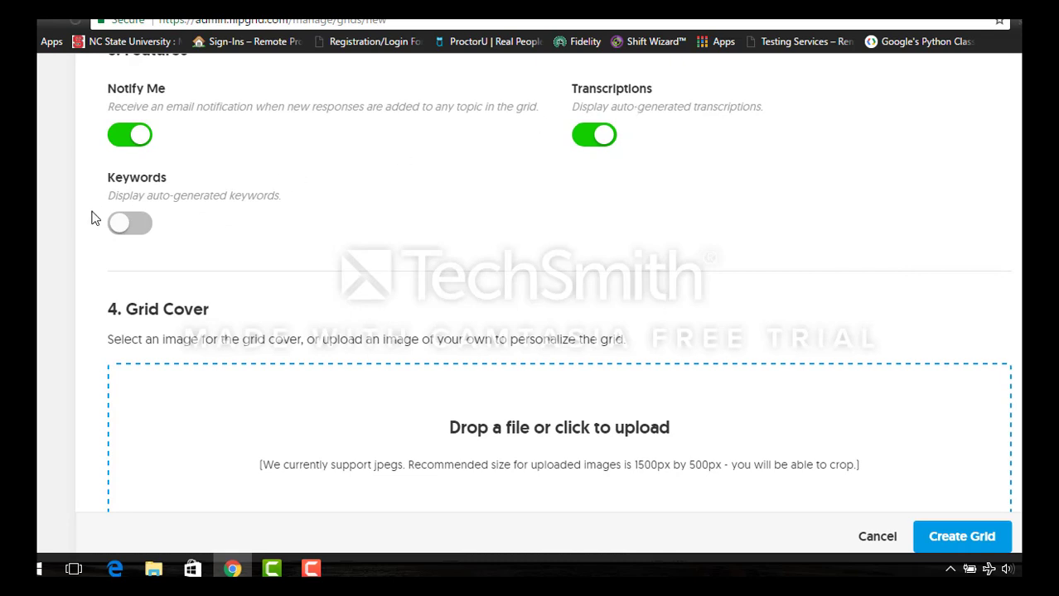
{"action": "left_click", "coordinate": [116, 228]}
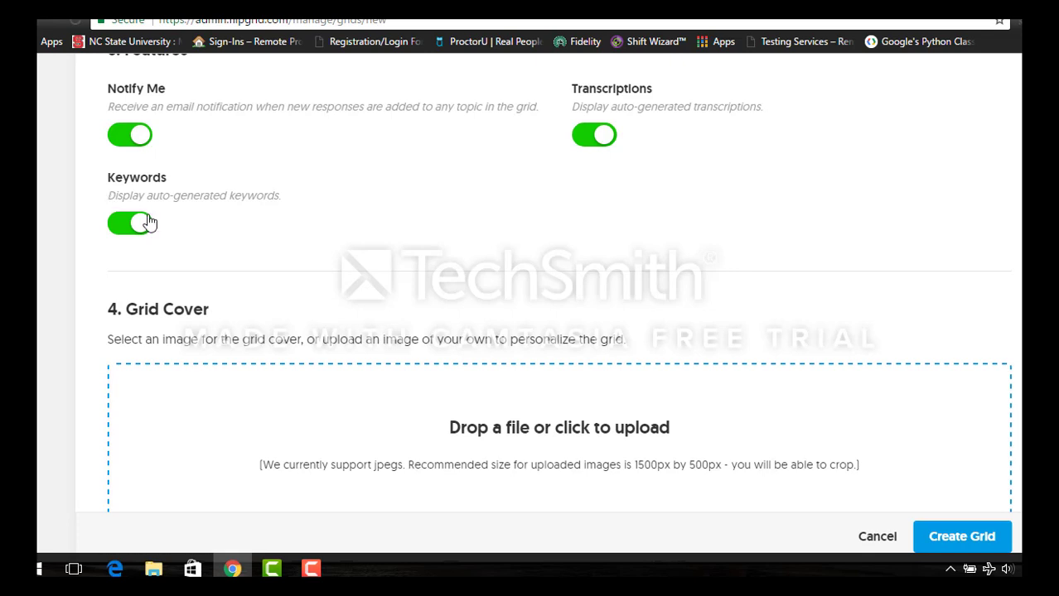
{"action": "left_click", "coordinate": [126, 227]}
{"action": "left_click", "coordinate": [126, 230]}
{"action": "scroll", "coordinate": [212, 224], "scroll_direction": "down", "scroll_amount": 1}
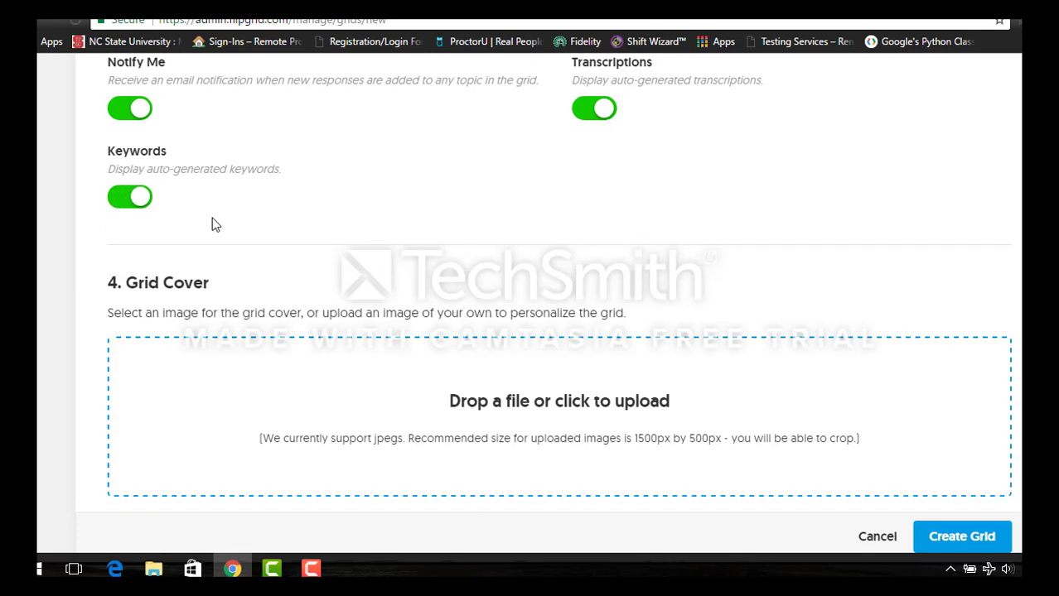
{"action": "scroll", "coordinate": [212, 224], "scroll_direction": "down", "scroll_amount": 2}
- Choose the colourful geometric triangles cover image and create the grid
{"action": "scroll", "coordinate": [212, 217], "scroll_direction": "up", "scroll_amount": 1}
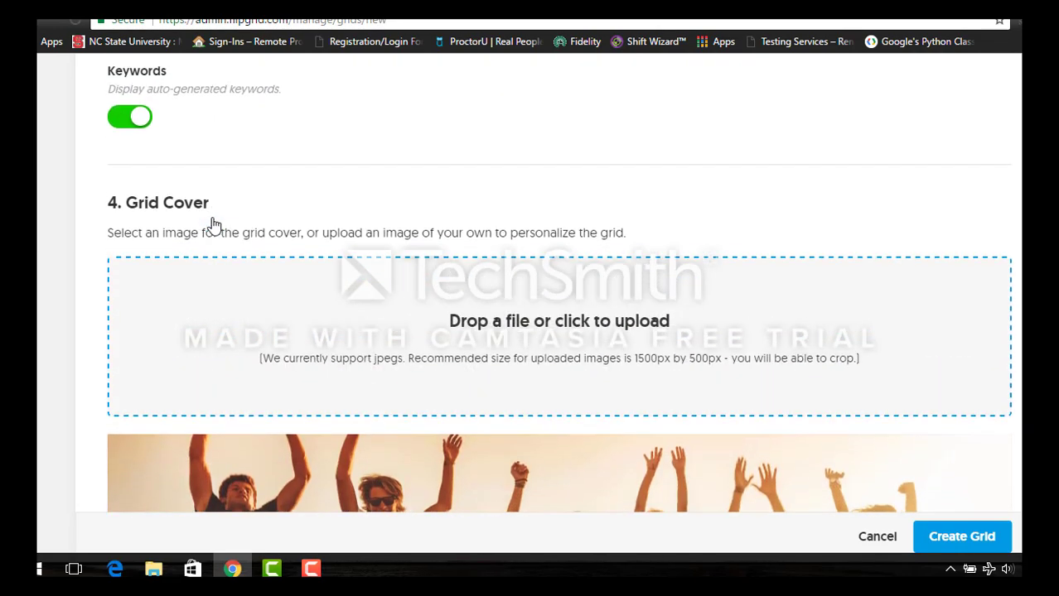
{"action": "scroll", "coordinate": [212, 218], "scroll_direction": "down", "scroll_amount": 3}
{"action": "scroll", "coordinate": [212, 224], "scroll_direction": "down", "scroll_amount": 5}
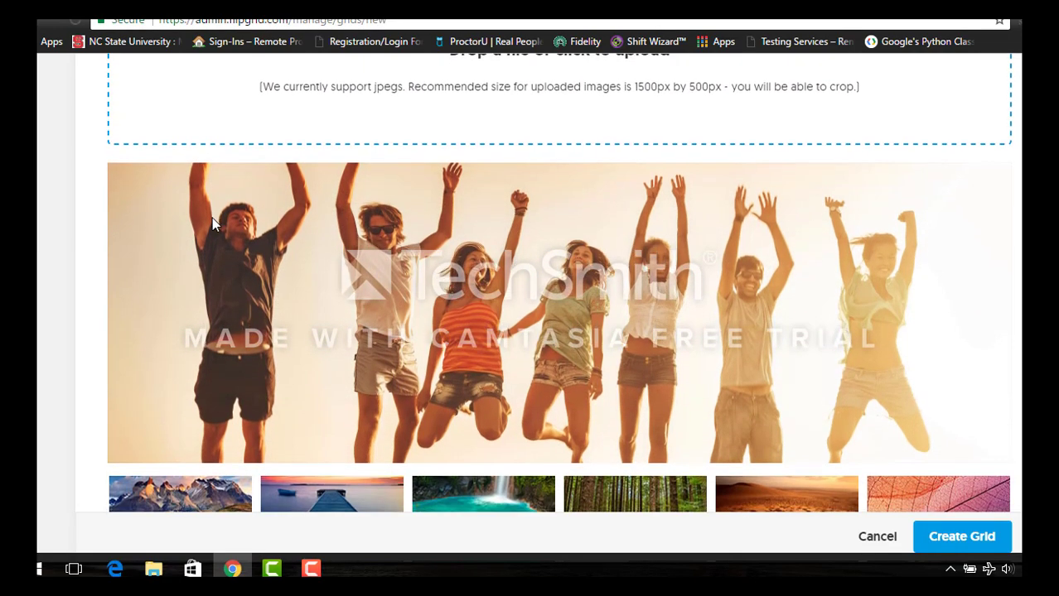
{"action": "scroll", "coordinate": [212, 232], "scroll_direction": "up", "scroll_amount": 3}
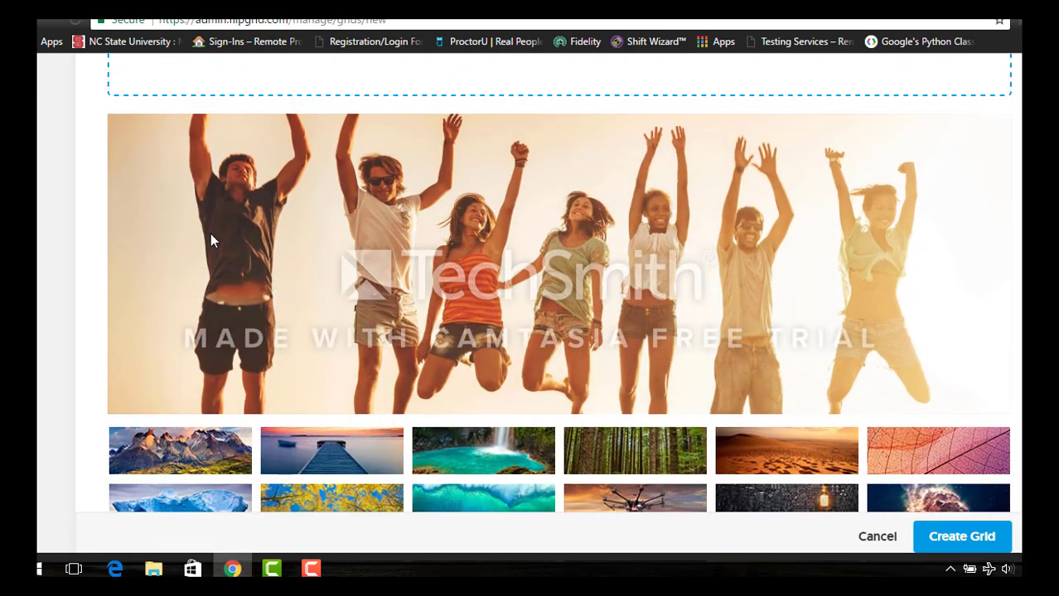
{"action": "scroll", "coordinate": [211, 240], "scroll_direction": "up", "scroll_amount": 3}
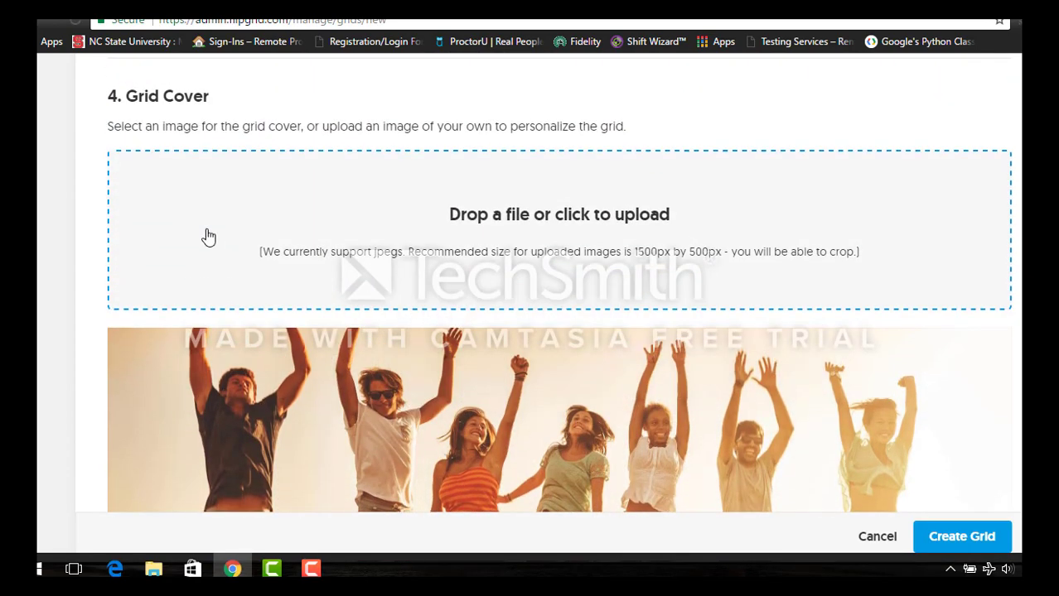
{"action": "scroll", "coordinate": [210, 234], "scroll_direction": "down", "scroll_amount": 5}
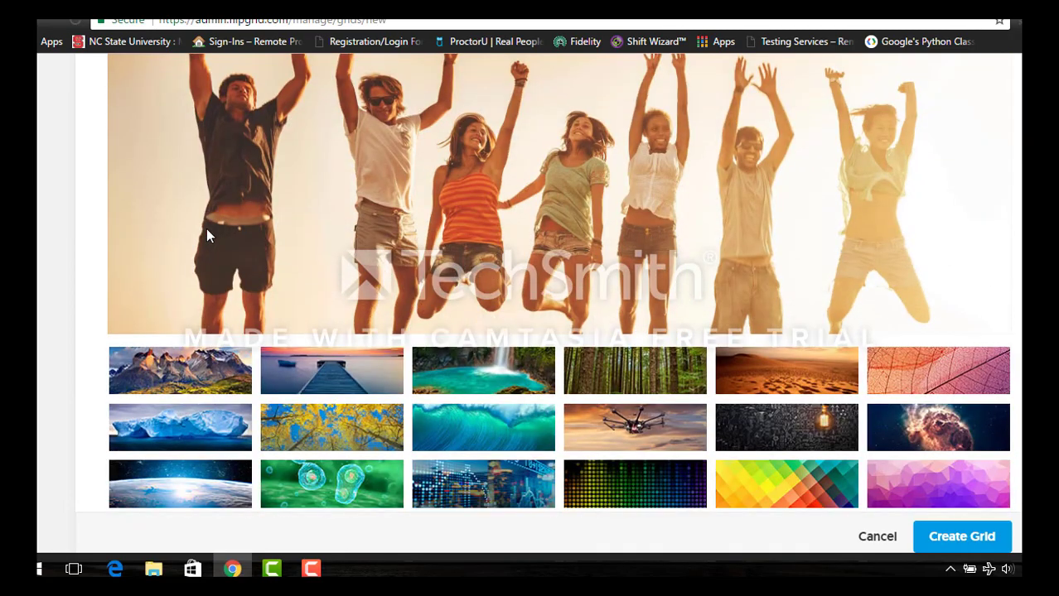
{"action": "scroll", "coordinate": [207, 236], "scroll_direction": "down", "scroll_amount": 5}
{"action": "scroll", "coordinate": [208, 237], "scroll_direction": "down", "scroll_amount": 1}
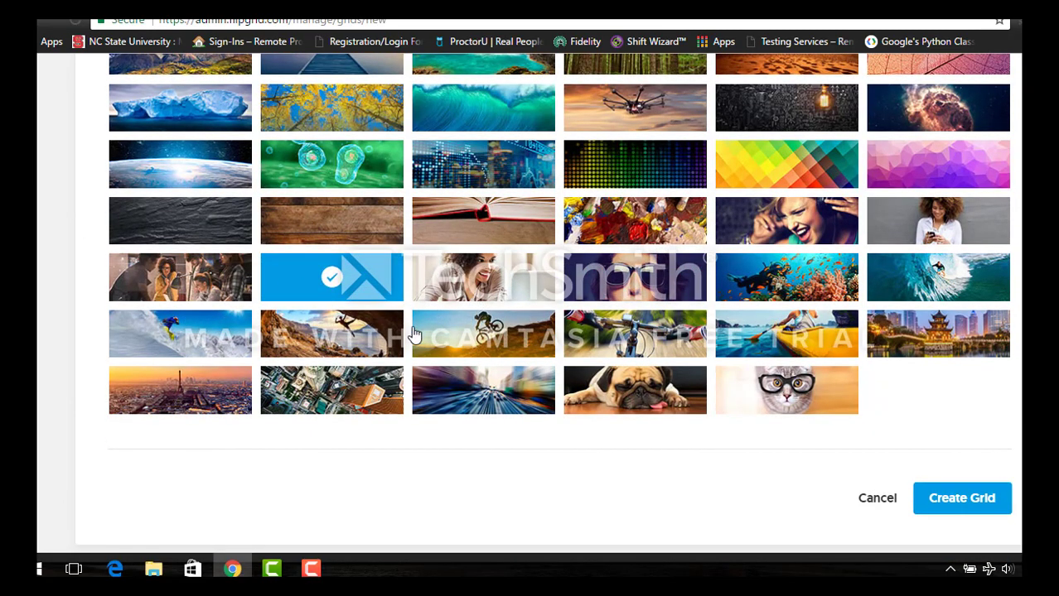
{"action": "scroll", "coordinate": [704, 335], "scroll_direction": "up", "scroll_amount": 10}
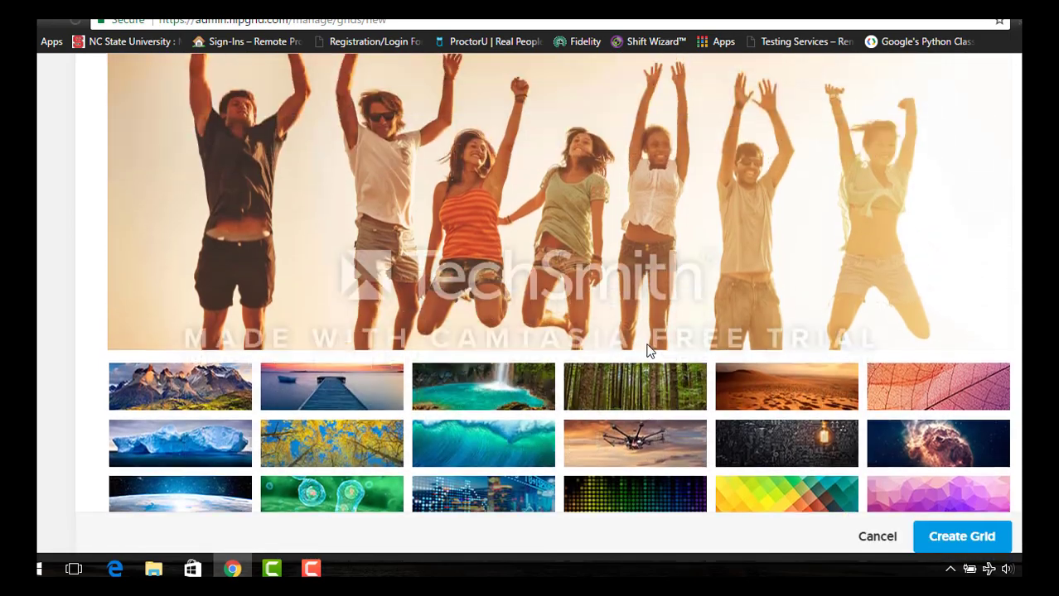
{"action": "scroll", "coordinate": [635, 335], "scroll_direction": "up", "scroll_amount": 3}
{"action": "scroll", "coordinate": [501, 265], "scroll_direction": "down", "scroll_amount": 10}
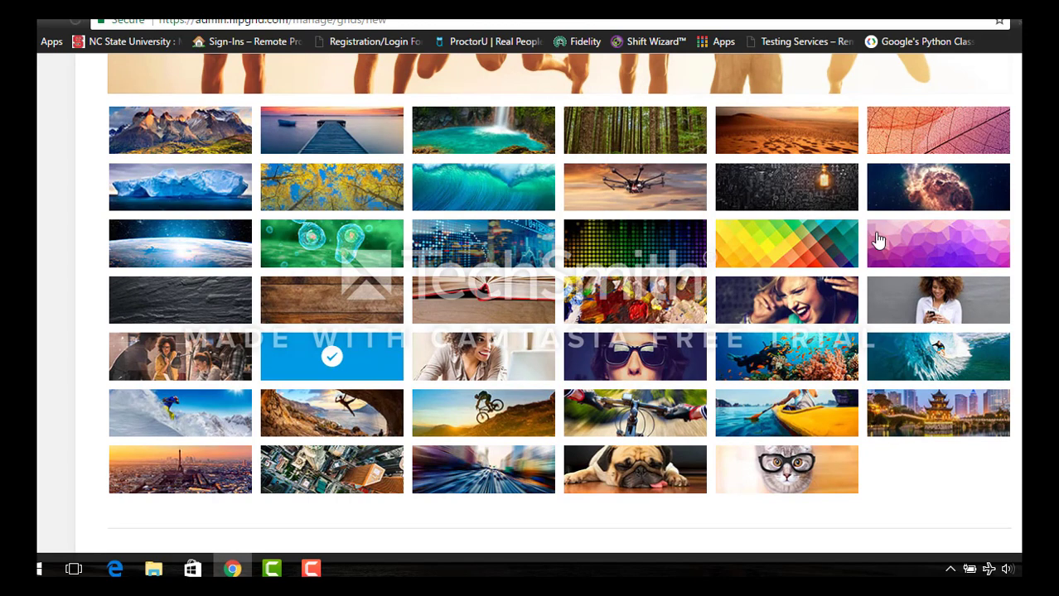
{"action": "left_click", "coordinate": [804, 253]}
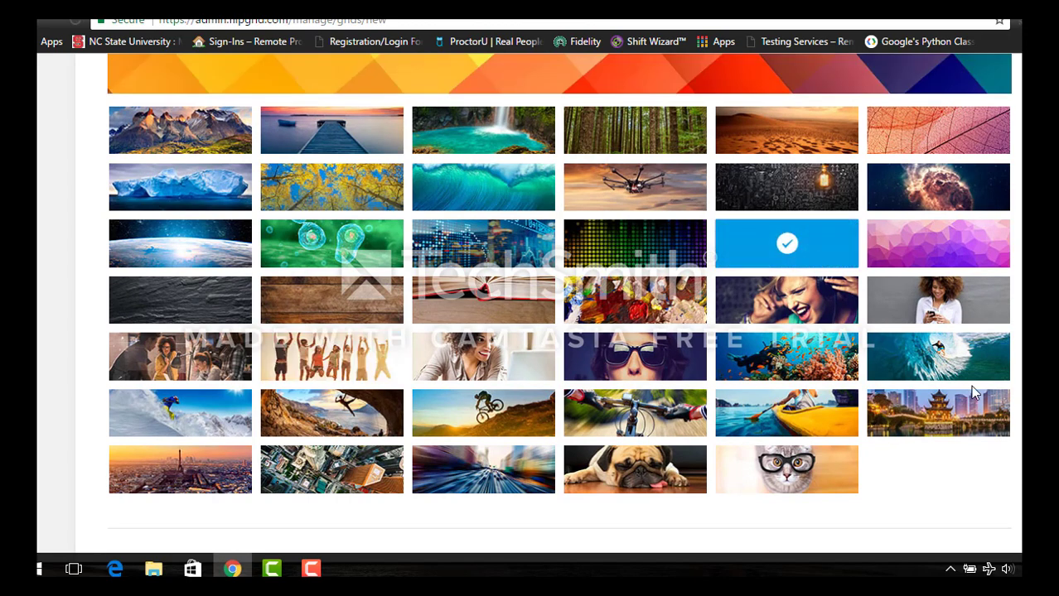
{"action": "scroll", "coordinate": [971, 381], "scroll_direction": "down", "scroll_amount": 3}
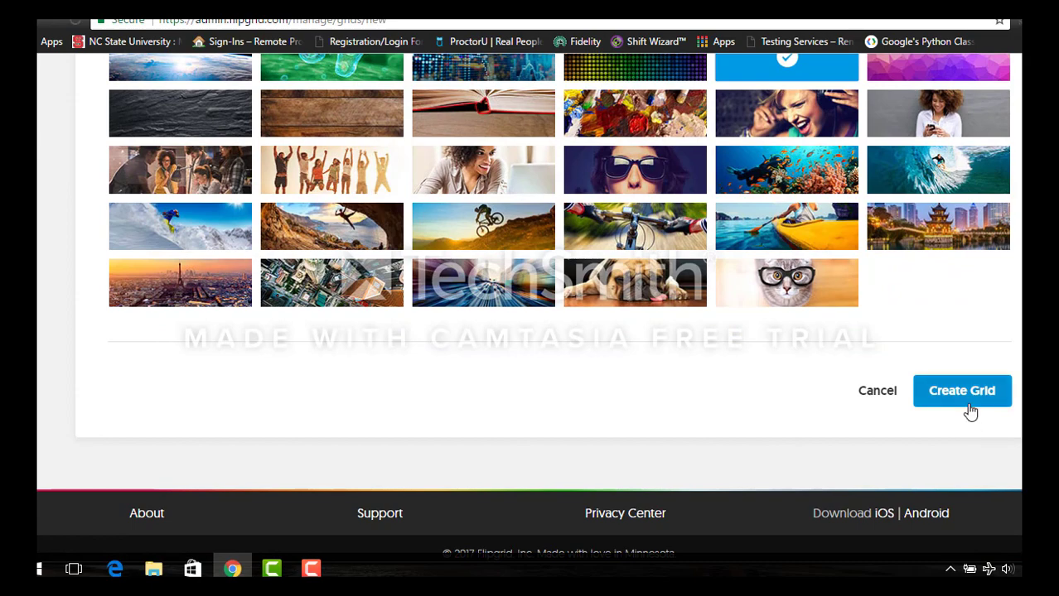
{"action": "left_click", "coordinate": [962, 391]}
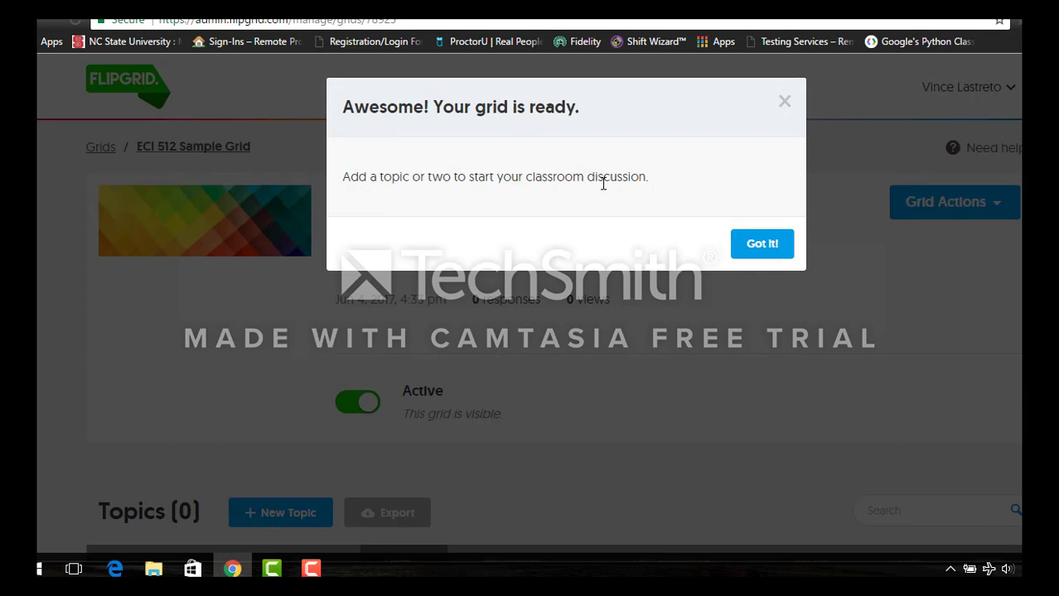
- Dismiss the grid-ready message and title a new topic 'Introduction to the Course'
{"action": "left_click", "coordinate": [757, 243]}
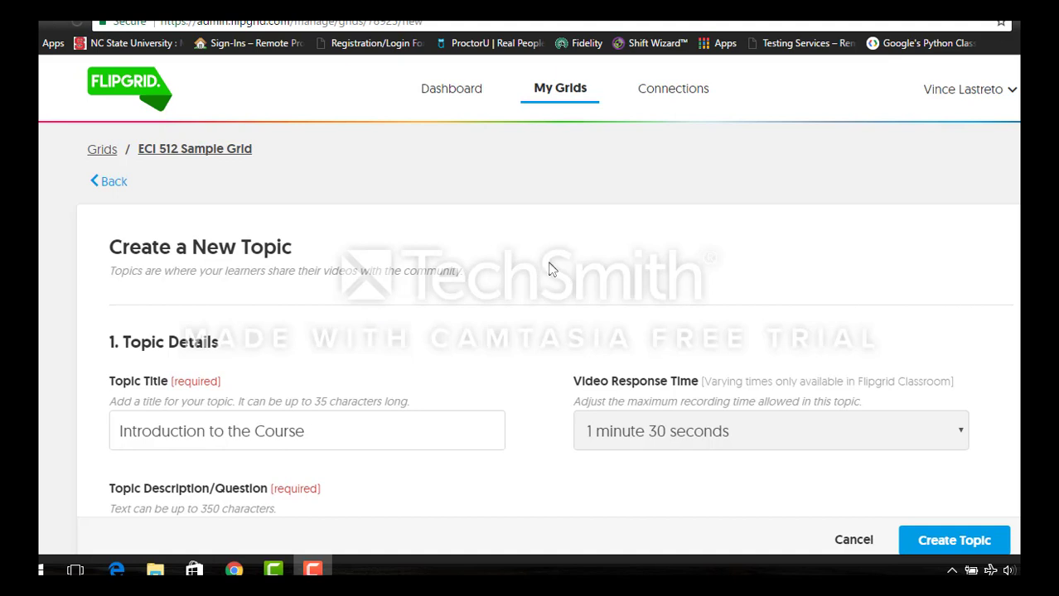
{"action": "left_click", "coordinate": [367, 439]}
{"action": "scroll", "coordinate": [431, 298], "scroll_direction": "down", "scroll_amount": 1}
{"action": "scroll", "coordinate": [430, 298], "scroll_direction": "up", "scroll_amount": 1}
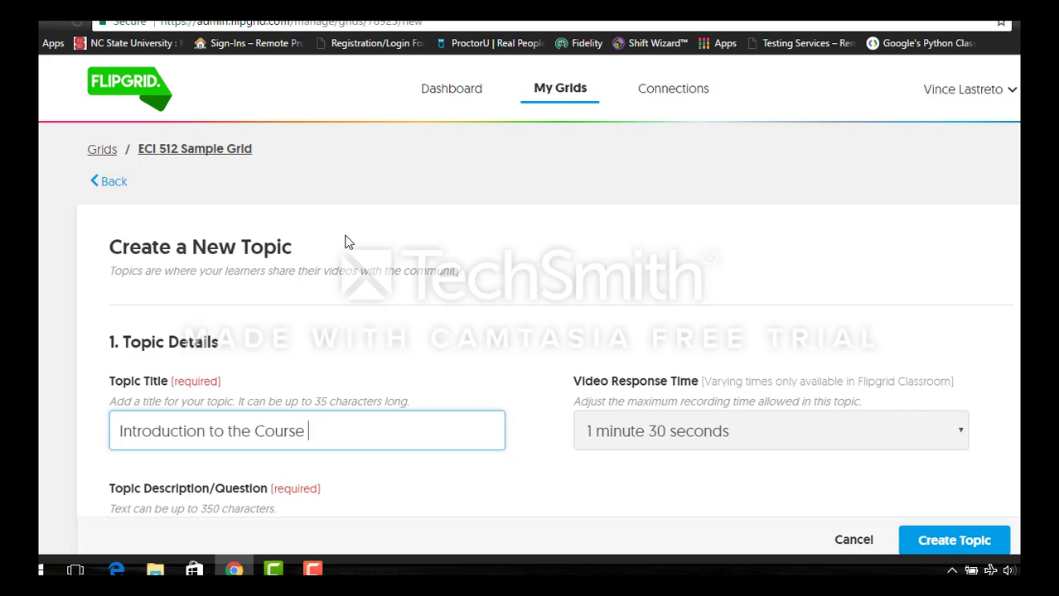
{"action": "scroll", "coordinate": [348, 281], "scroll_direction": "down", "scroll_amount": 1}
{"action": "scroll", "coordinate": [349, 281], "scroll_direction": "down", "scroll_amount": 1}
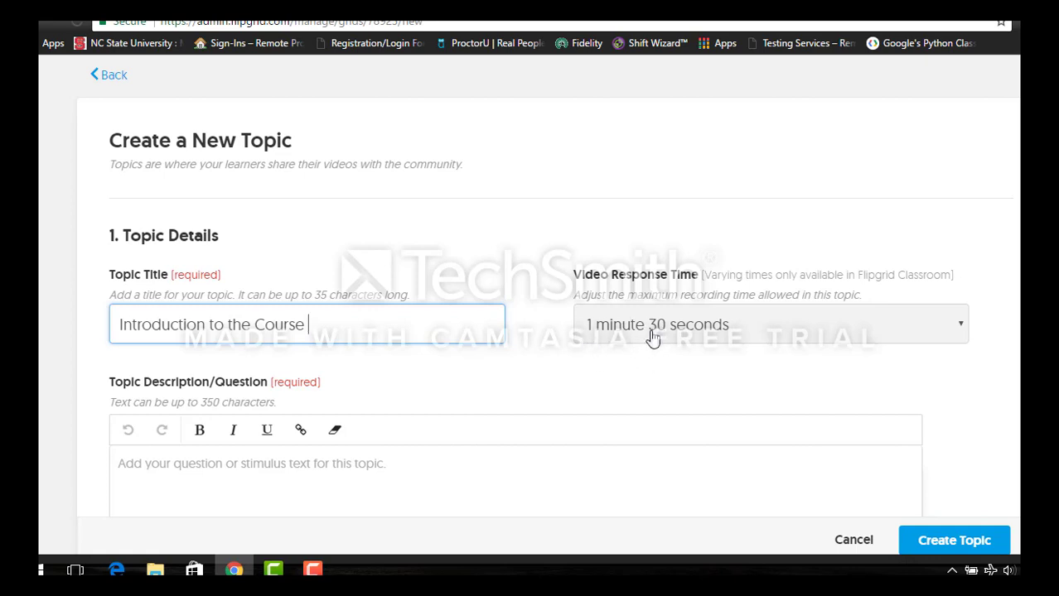
{"action": "scroll", "coordinate": [652, 336], "scroll_direction": "down", "scroll_amount": 1}
{"action": "scroll", "coordinate": [655, 326], "scroll_direction": "down", "scroll_amount": 1}
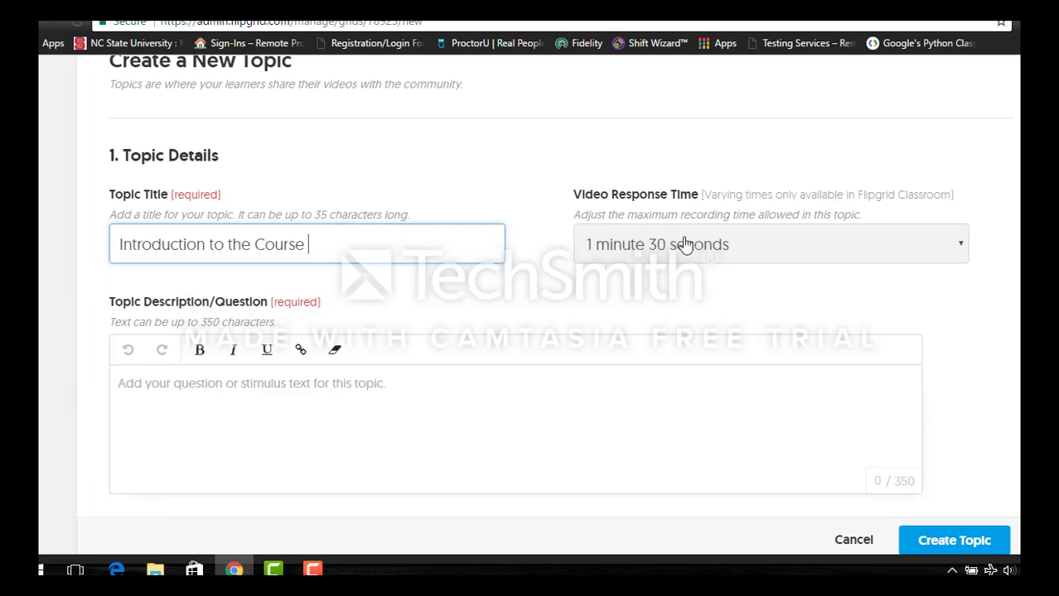
{"action": "scroll", "coordinate": [653, 303], "scroll_direction": "up", "scroll_amount": 1}
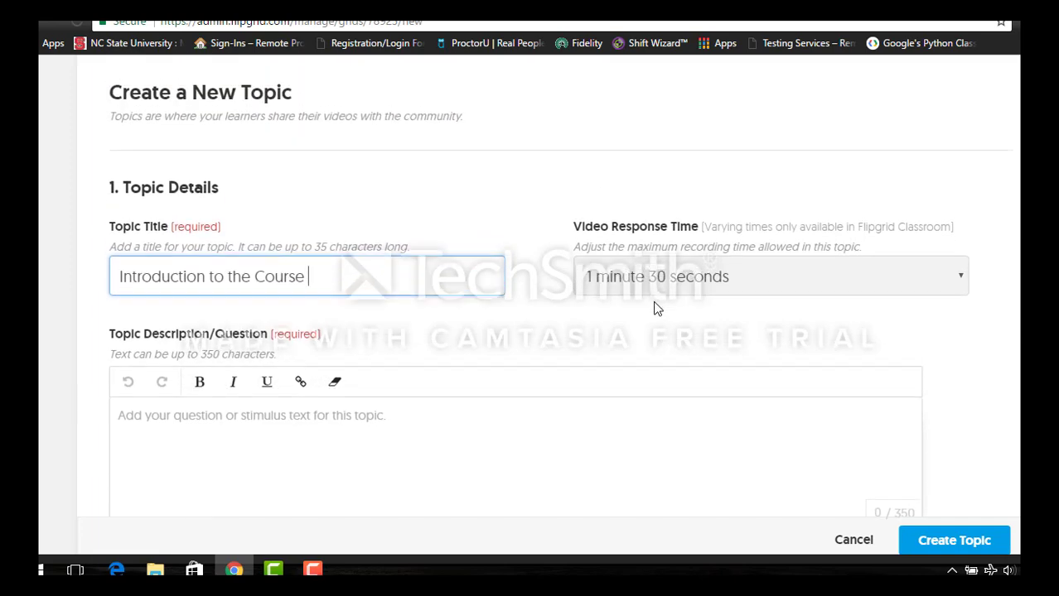
{"action": "scroll", "coordinate": [619, 323], "scroll_direction": "down", "scroll_amount": 2}
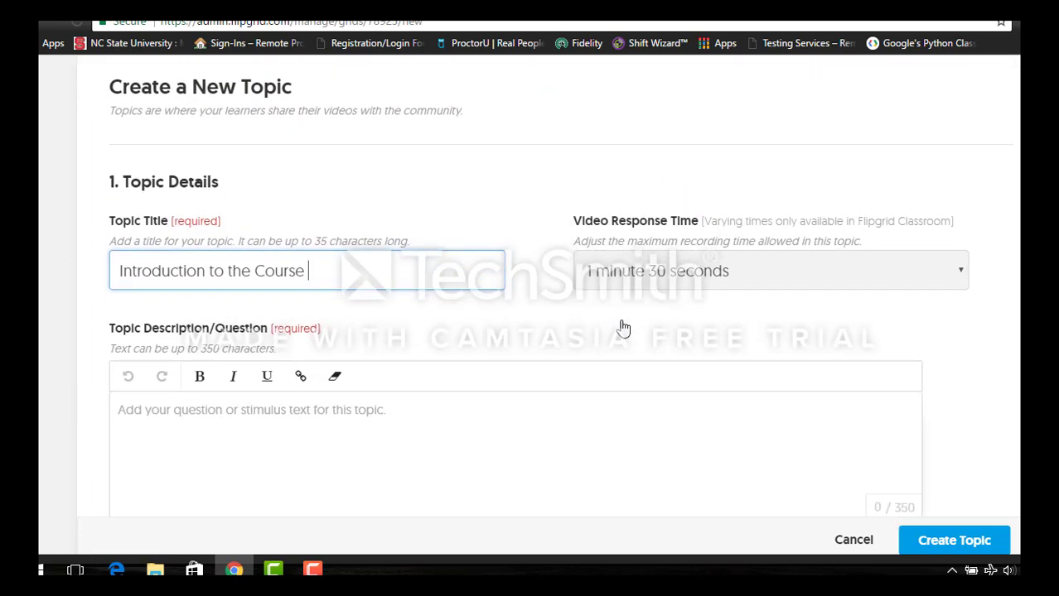
{"action": "left_click", "coordinate": [452, 372]}
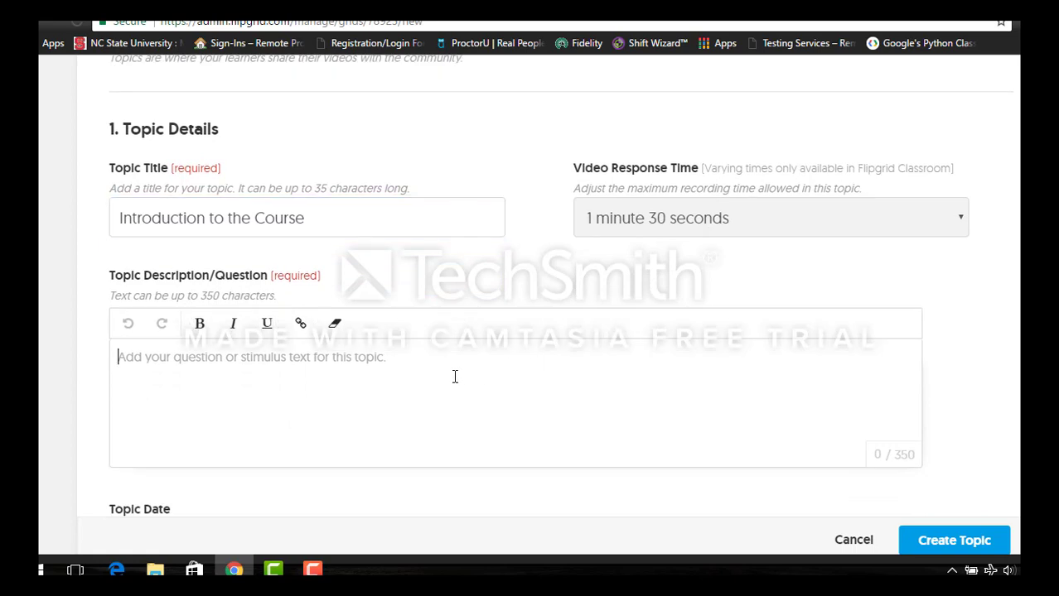
- Write 'Please introduce yourself to your classmates' as the topic description, correcting typos
{"action": "scroll", "coordinate": [449, 380], "scroll_direction": "down", "scroll_amount": 2}
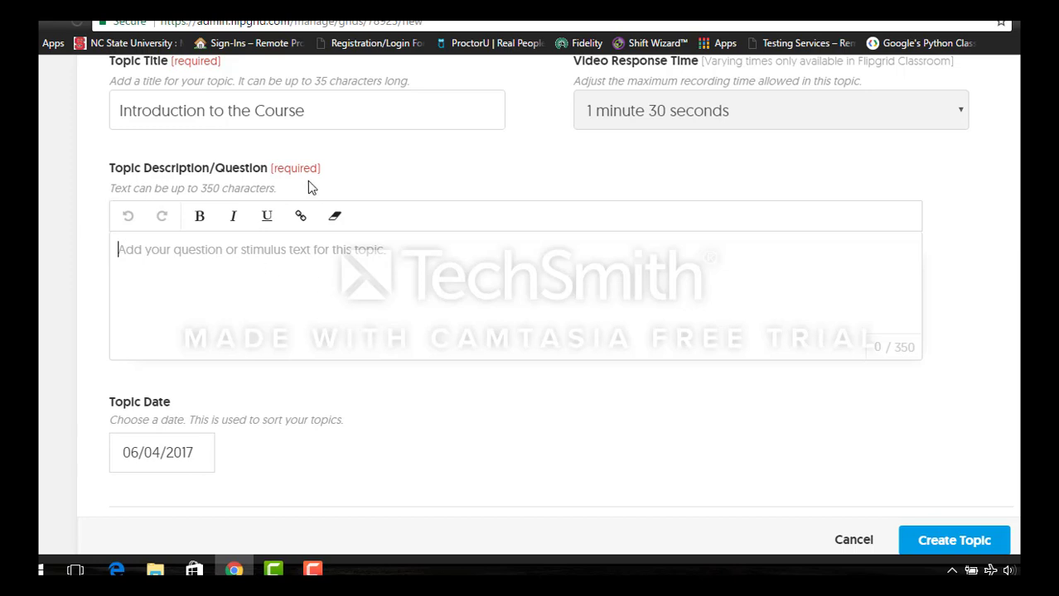
{"action": "type", "text": "Please "}
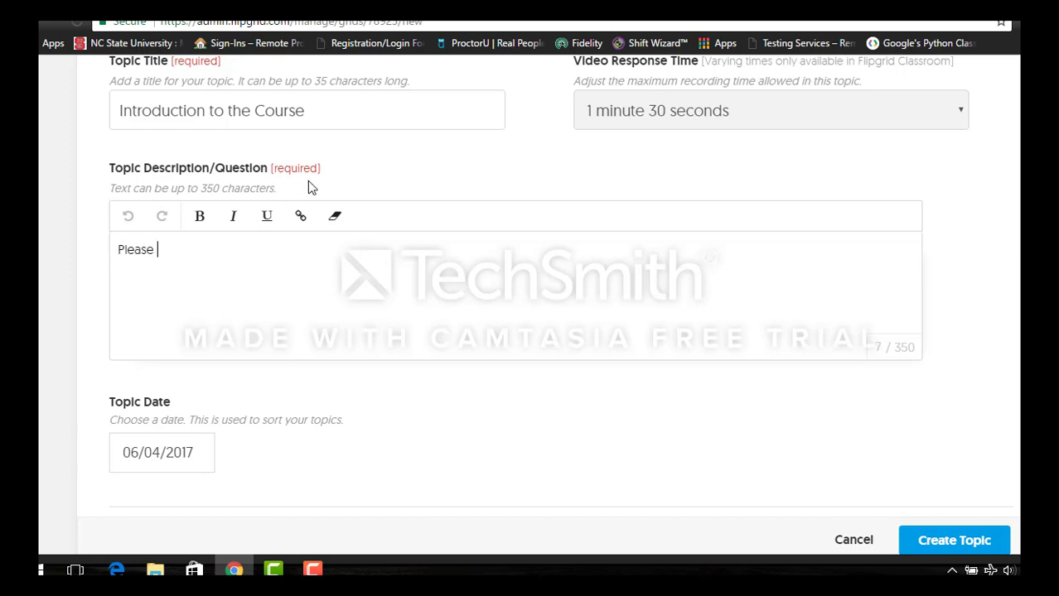
{"action": "type", "text": "introduce yours"}
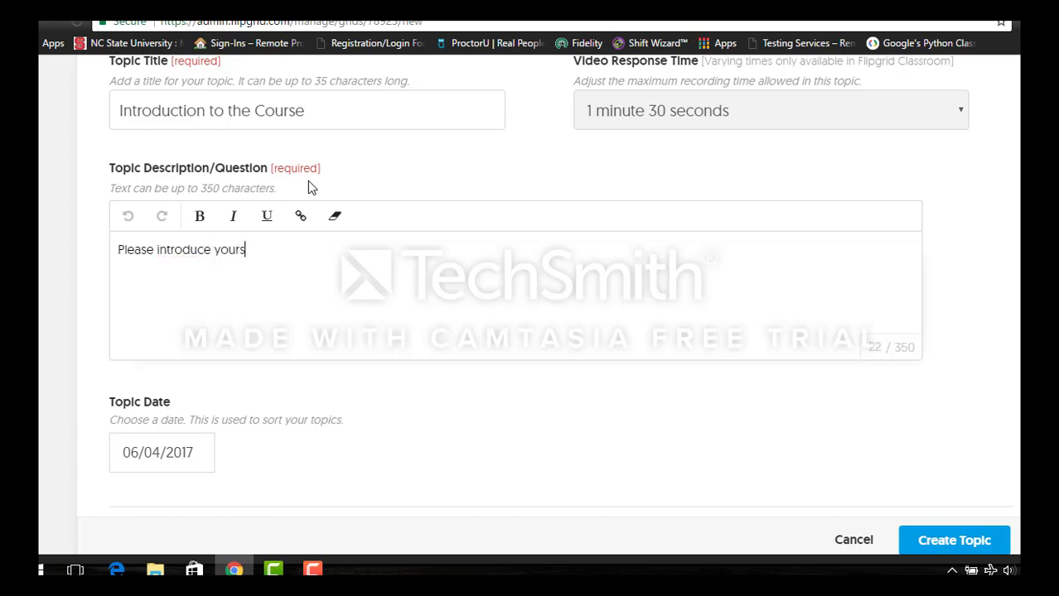
{"action": "type", "text": "elf to your clas"}
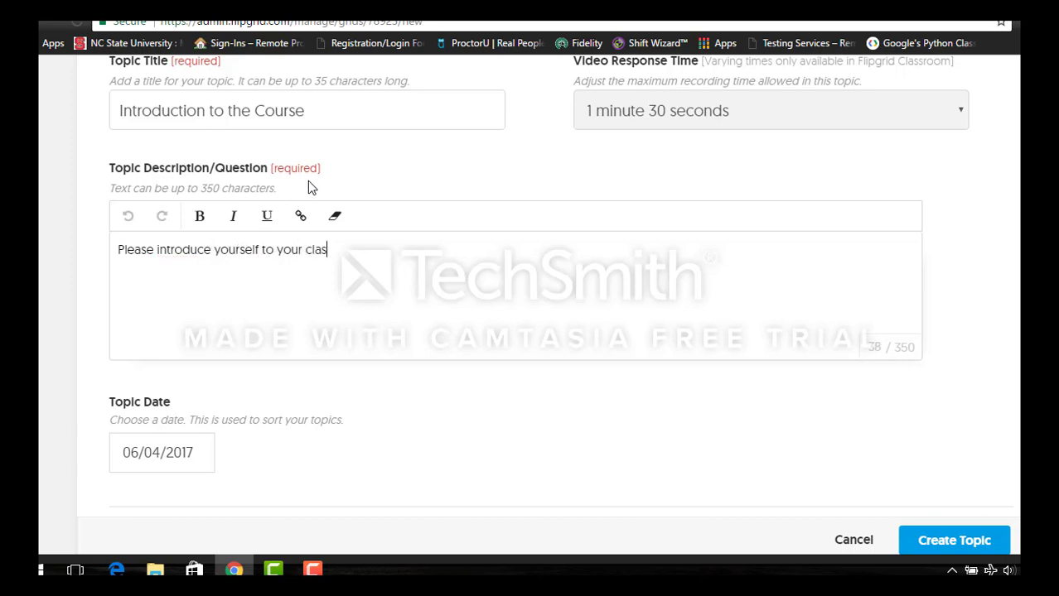
{"action": "type", "text": "smattes"}
{"action": "key", "text": "BackSpace"}
{"action": "key", "text": "BackSpace"}
{"action": "key", "text": "BackSpace"}
{"action": "key", "text": "BackSpace"}
{"action": "type", "text": "tes!"}
{"action": "triple_click", "coordinate": [145, 253]}
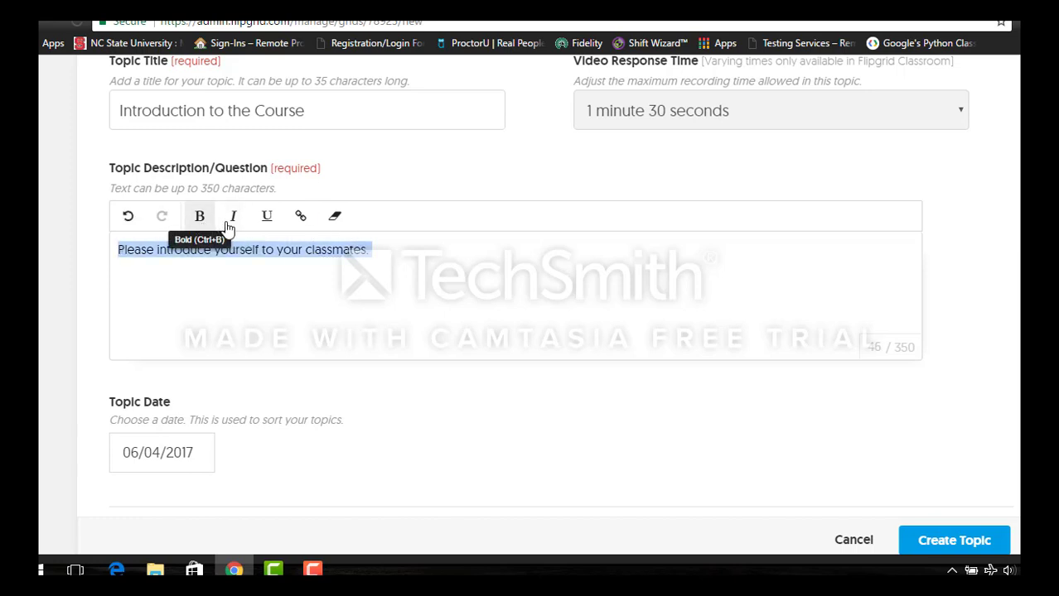
{"action": "left_click", "coordinate": [479, 283]}
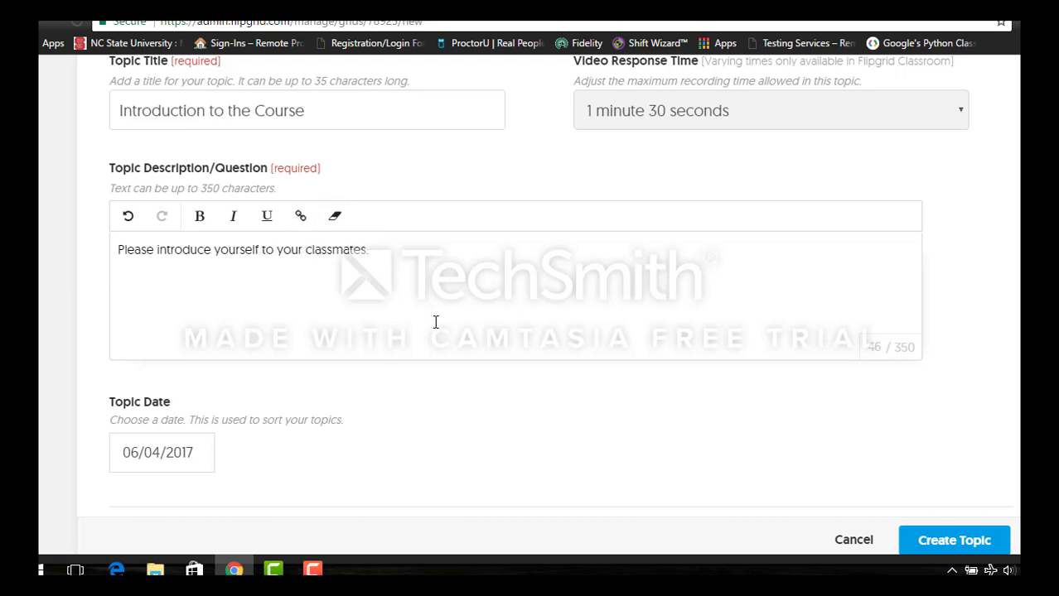
- Review Topic Resources and Features, then create the topic with default settings
{"action": "scroll", "coordinate": [438, 358], "scroll_direction": "down", "scroll_amount": 2}
{"action": "scroll", "coordinate": [373, 398], "scroll_direction": "down", "scroll_amount": 1}
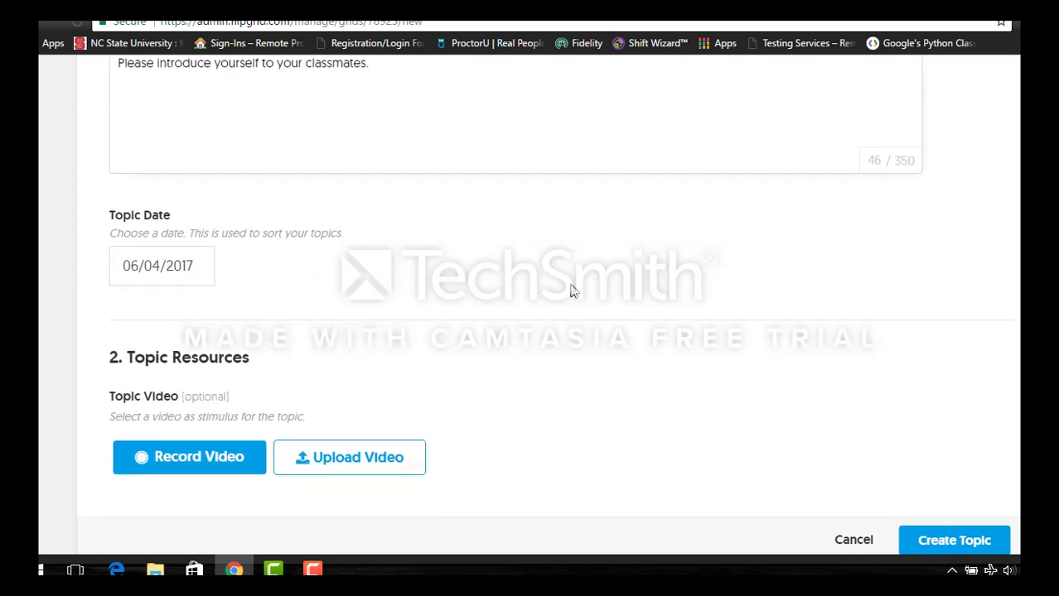
{"action": "scroll", "coordinate": [308, 348], "scroll_direction": "down", "scroll_amount": 1}
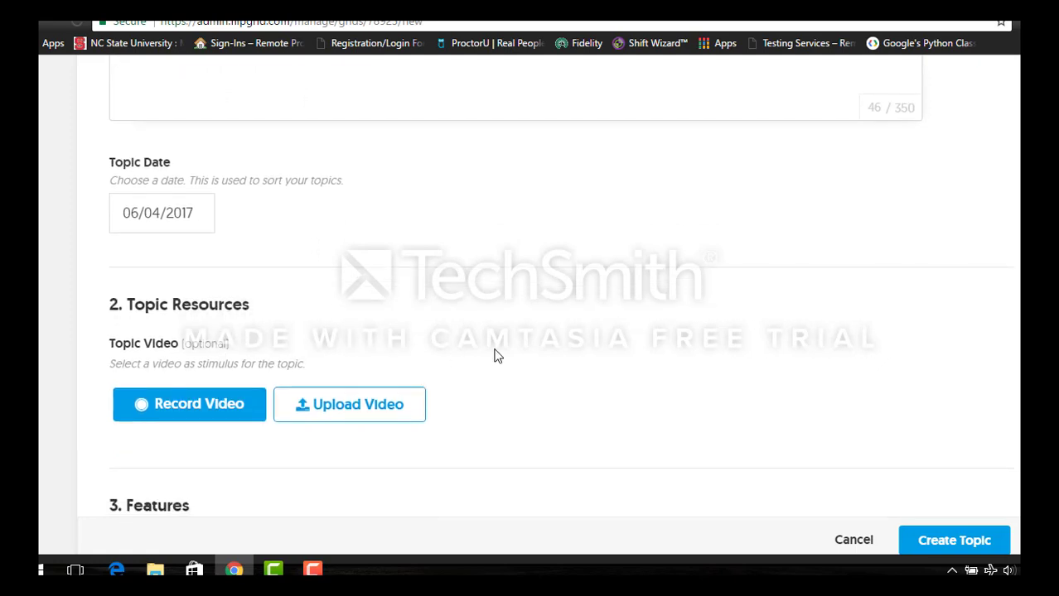
{"action": "scroll", "coordinate": [498, 356], "scroll_direction": "down", "scroll_amount": 2}
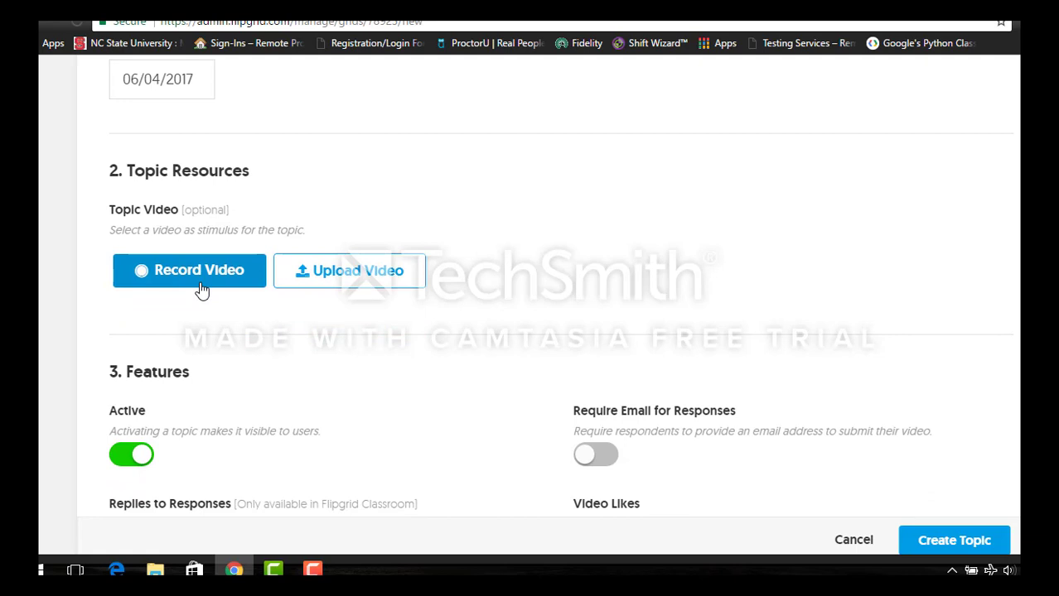
{"action": "scroll", "coordinate": [223, 336], "scroll_direction": "up", "scroll_amount": 2}
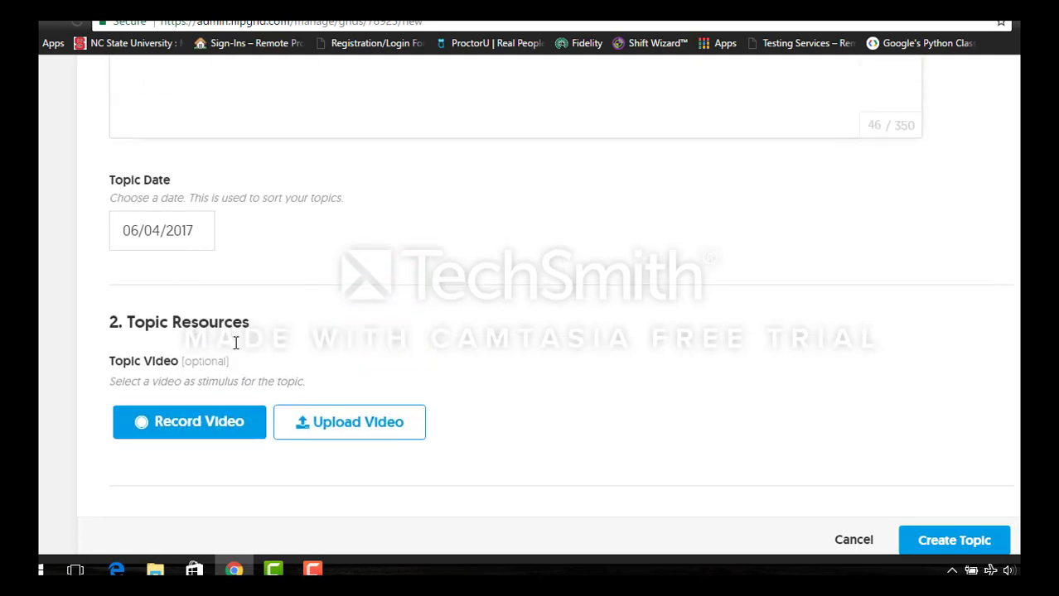
{"action": "scroll", "coordinate": [234, 348], "scroll_direction": "down", "scroll_amount": 2}
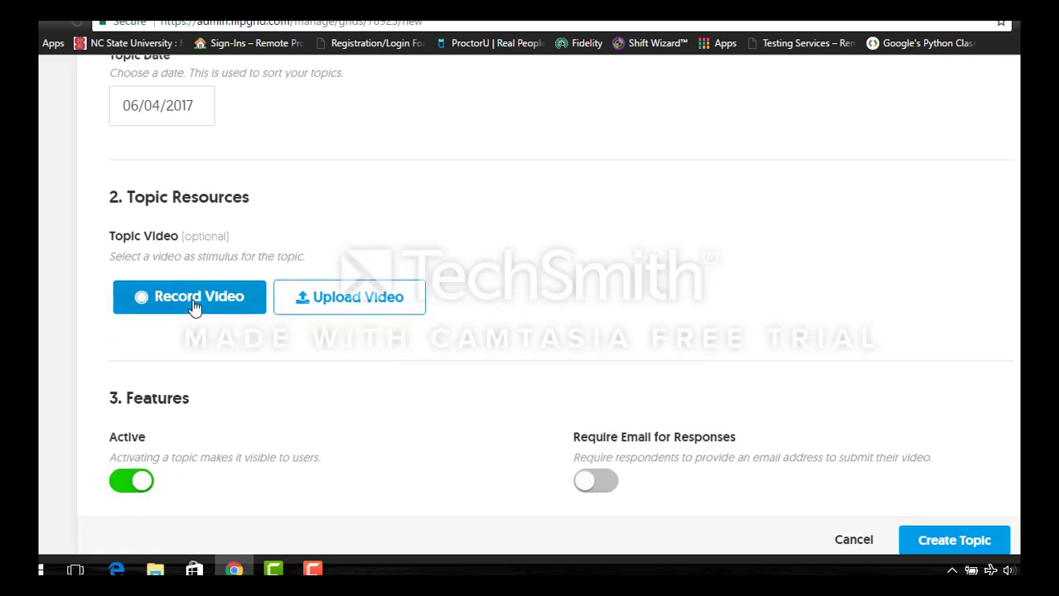
{"action": "scroll", "coordinate": [194, 307], "scroll_direction": "down", "scroll_amount": 3}
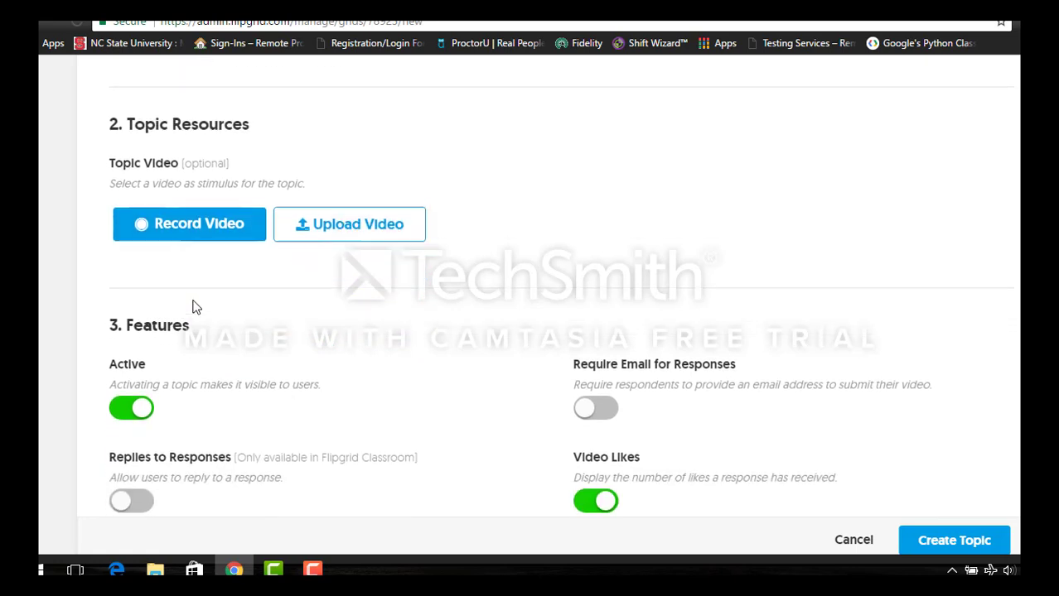
{"action": "scroll", "coordinate": [130, 267], "scroll_direction": "down", "scroll_amount": 1}
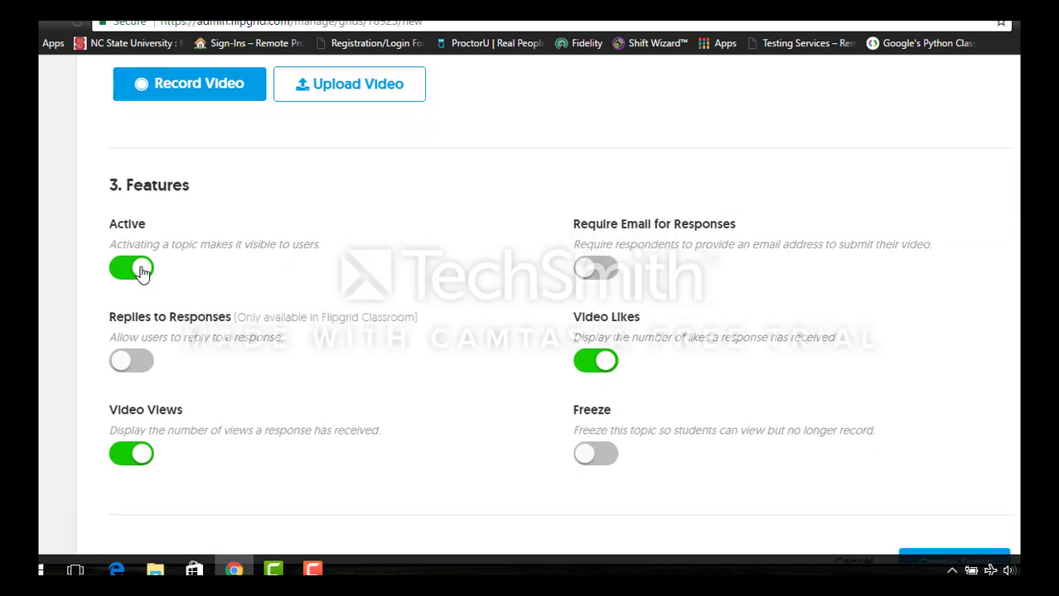
{"action": "scroll", "coordinate": [509, 286], "scroll_direction": "down", "scroll_amount": 1}
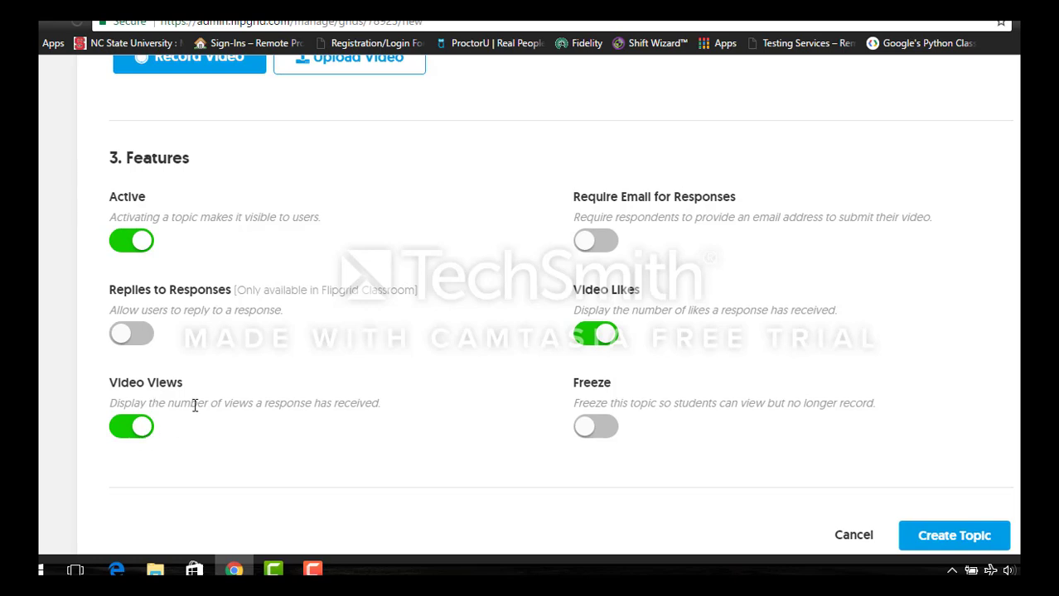
{"action": "scroll", "coordinate": [865, 439], "scroll_direction": "down", "scroll_amount": 3}
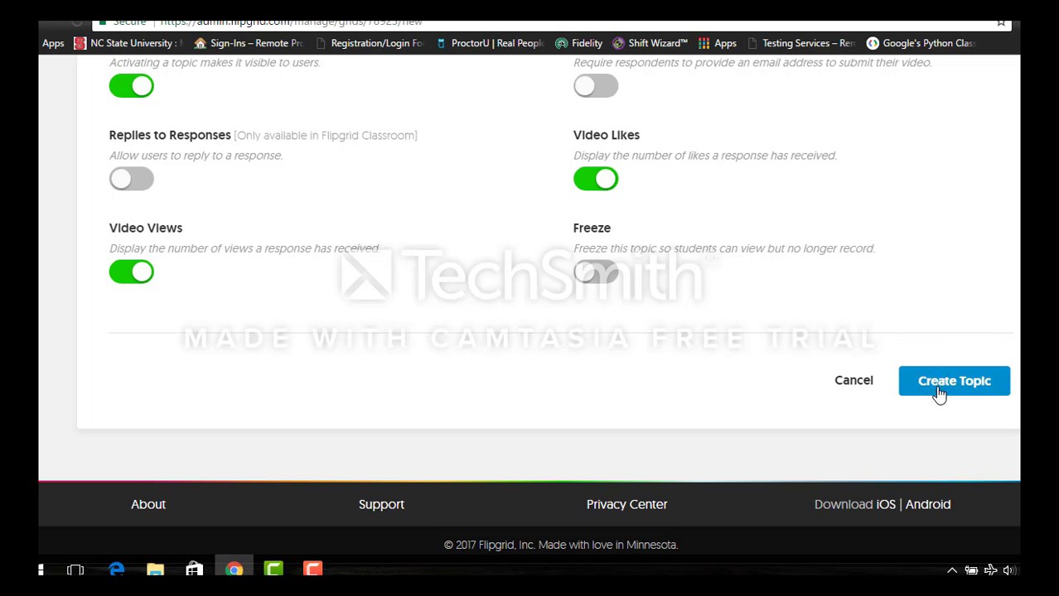
{"action": "left_click", "coordinate": [939, 395]}
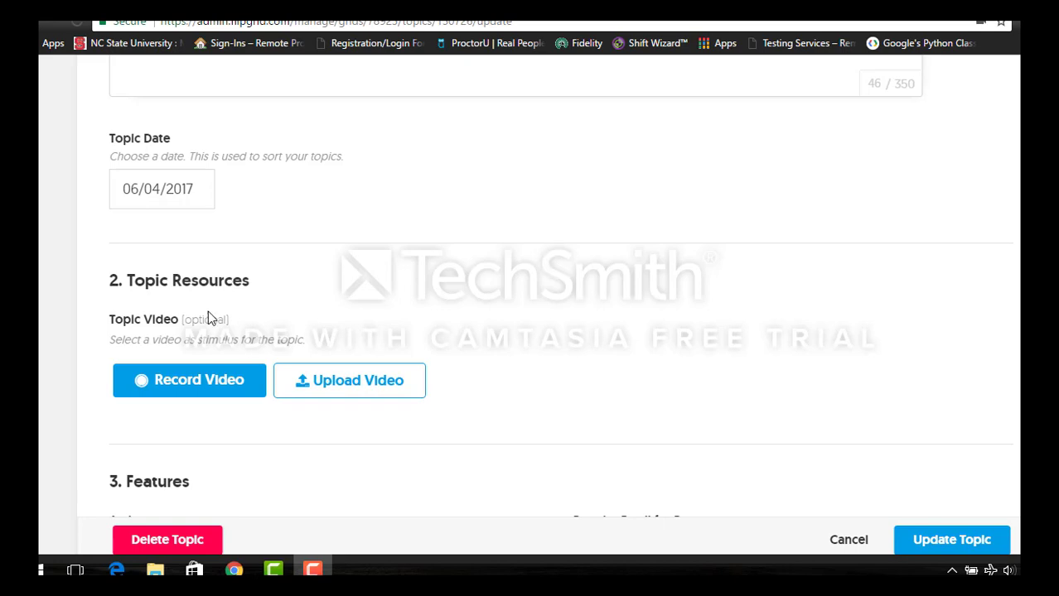
- Record a webcam intro video for the topic
{"action": "left_click", "coordinate": [191, 389]}
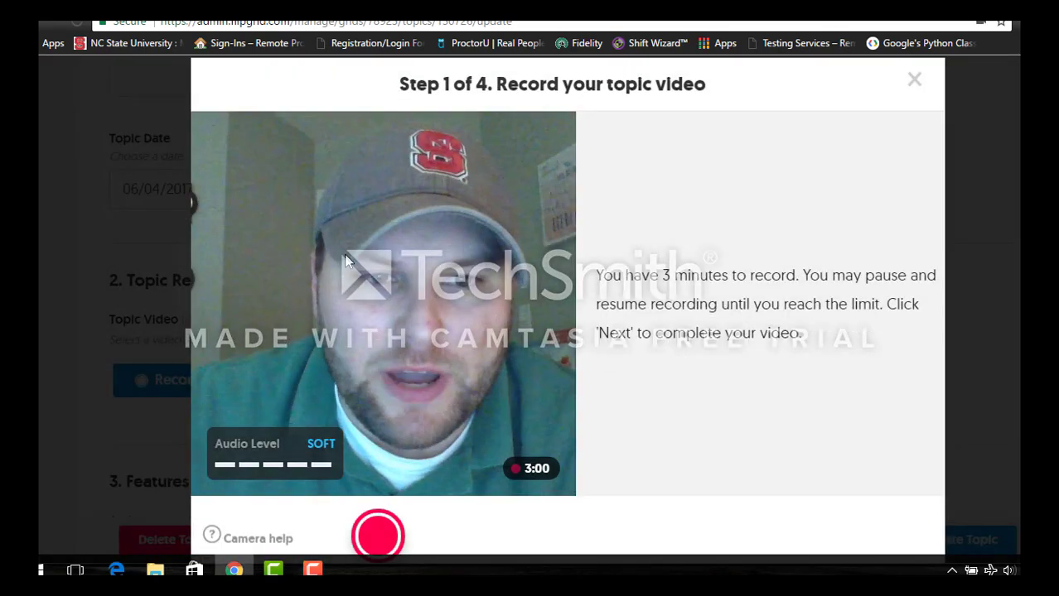
{"action": "scroll", "coordinate": [719, 379], "scroll_direction": "down", "scroll_amount": 1}
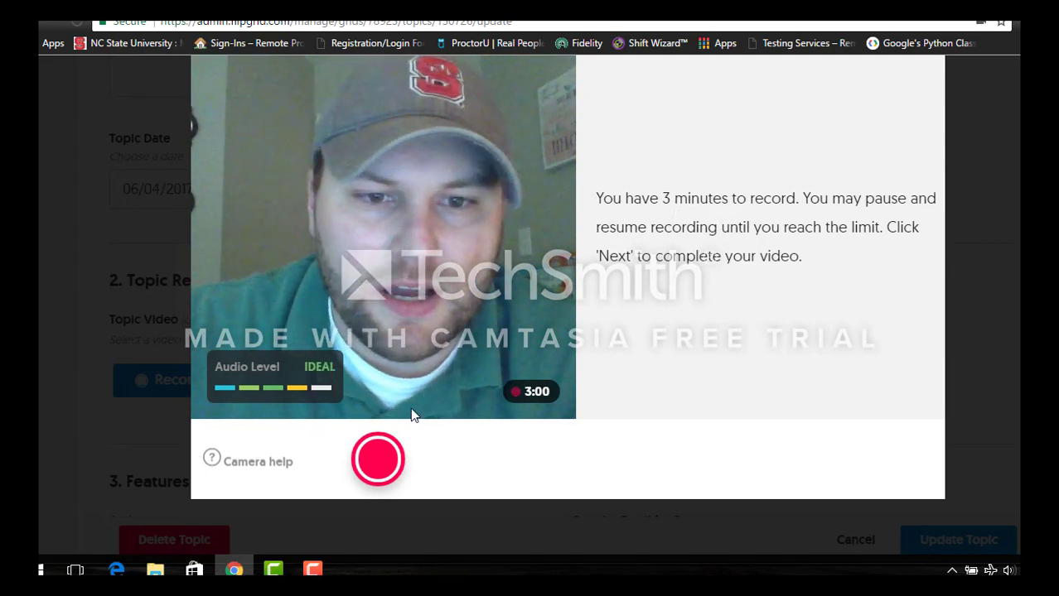
{"action": "scroll", "coordinate": [384, 469], "scroll_direction": "up", "scroll_amount": 1}
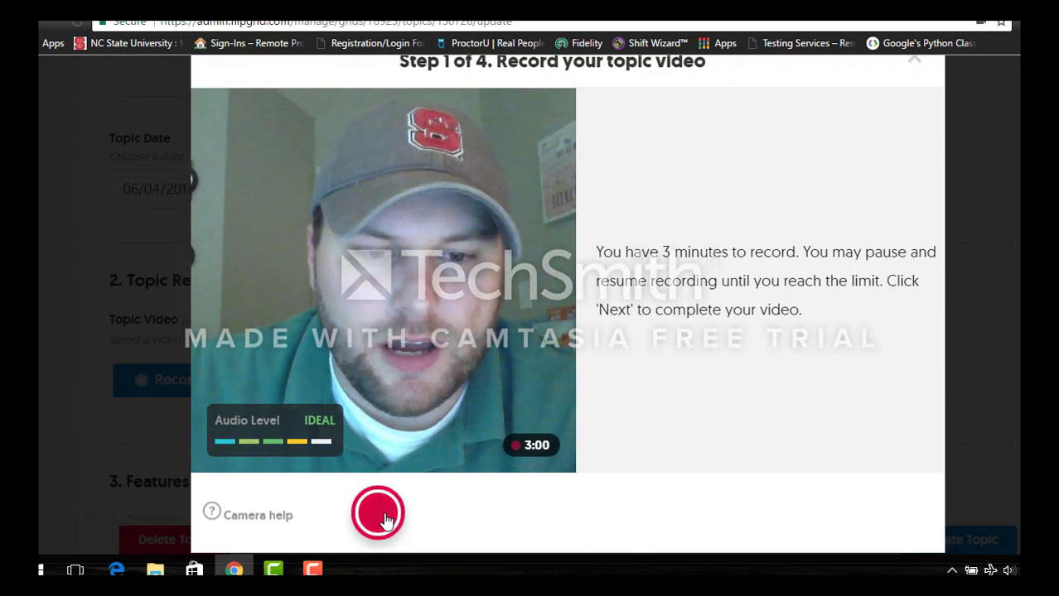
{"action": "left_click", "coordinate": [384, 519]}
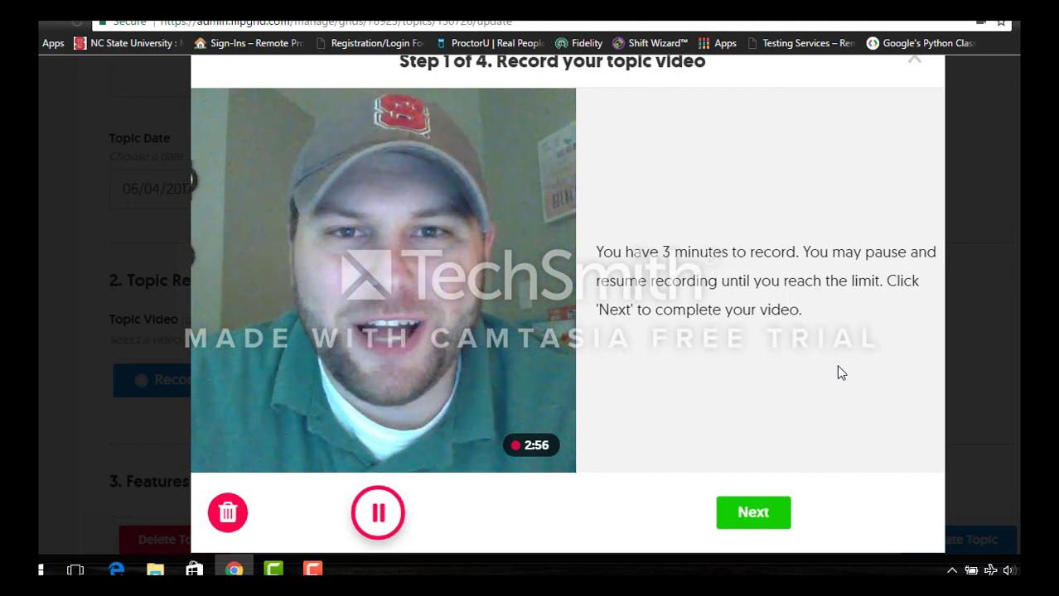
{"action": "left_click", "coordinate": [383, 510]}
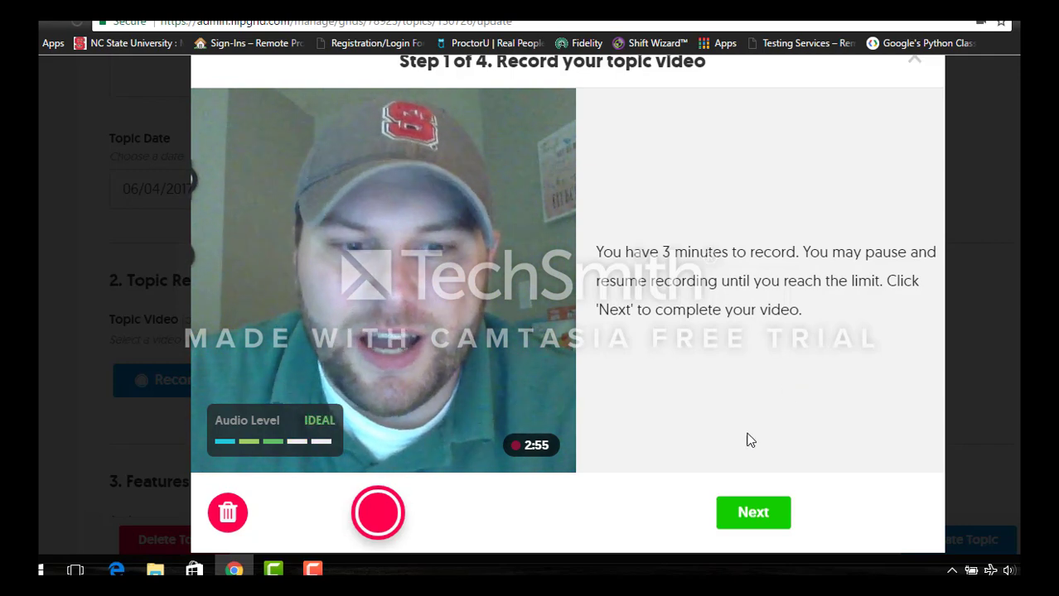
{"action": "left_click", "coordinate": [760, 508]}
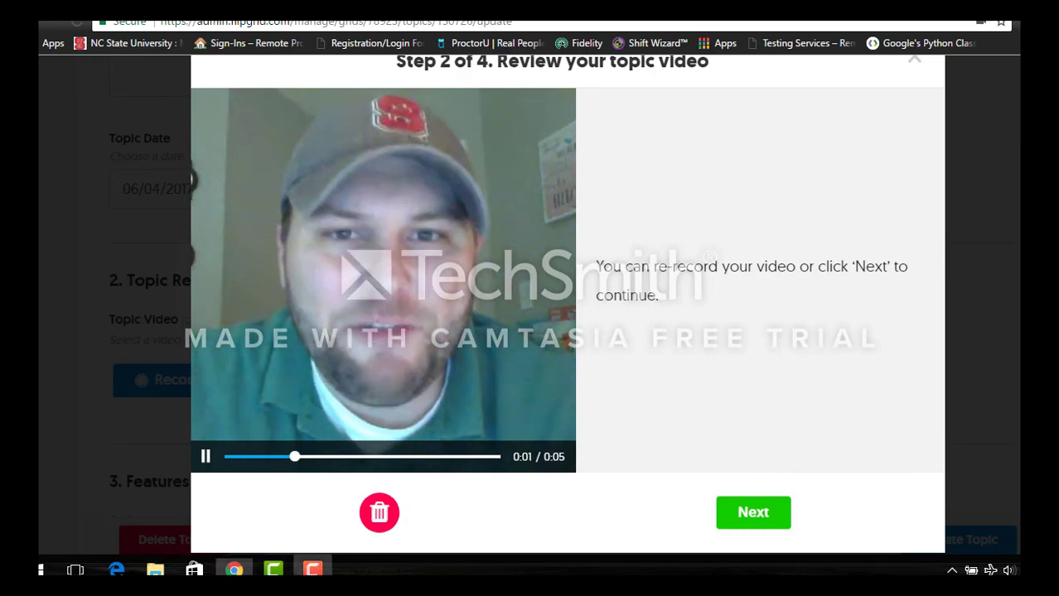
- Snap a selfie thumbnail, upload the video and dismiss the Success message
{"action": "left_click", "coordinate": [316, 570]}
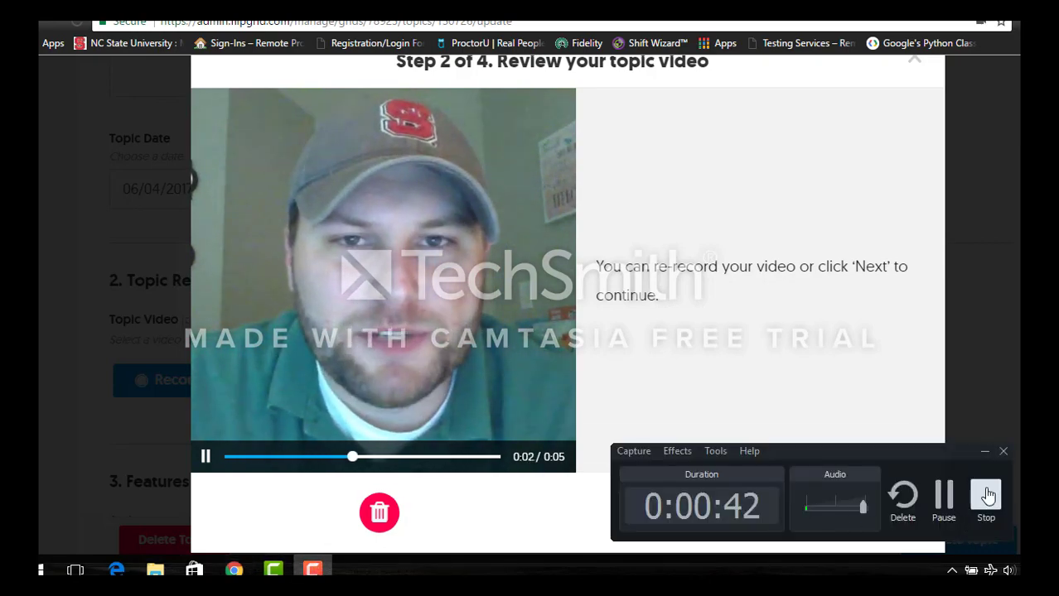
{"action": "left_click", "coordinate": [983, 490]}
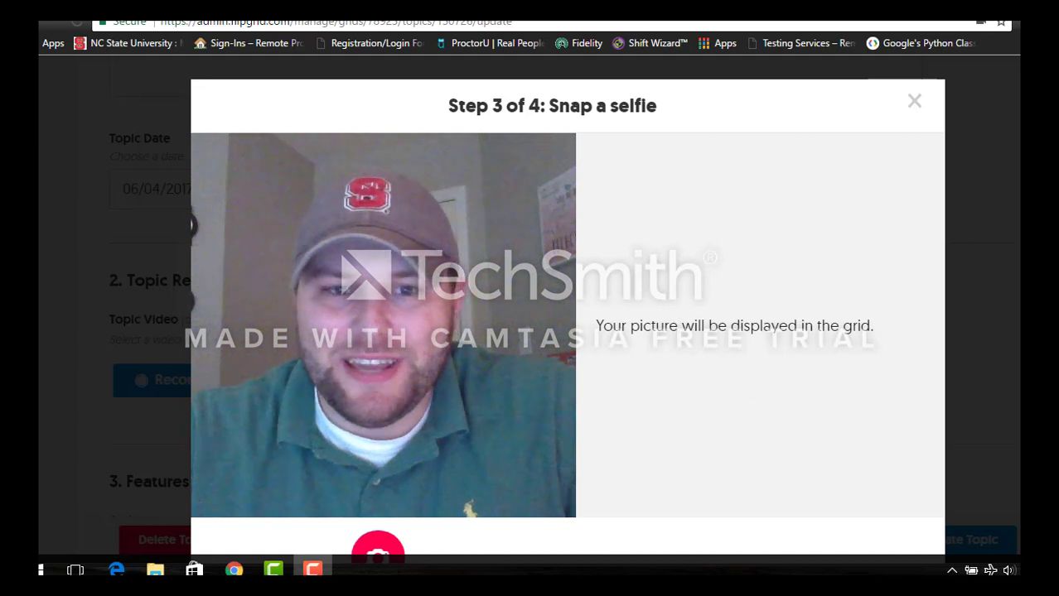
{"action": "left_click", "coordinate": [393, 551]}
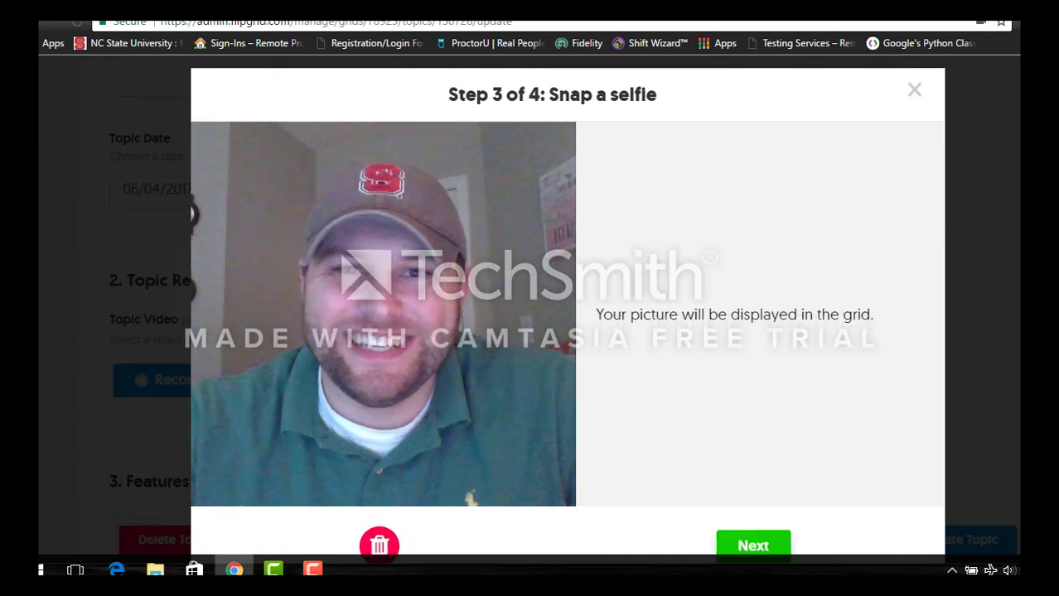
{"action": "left_click", "coordinate": [779, 545]}
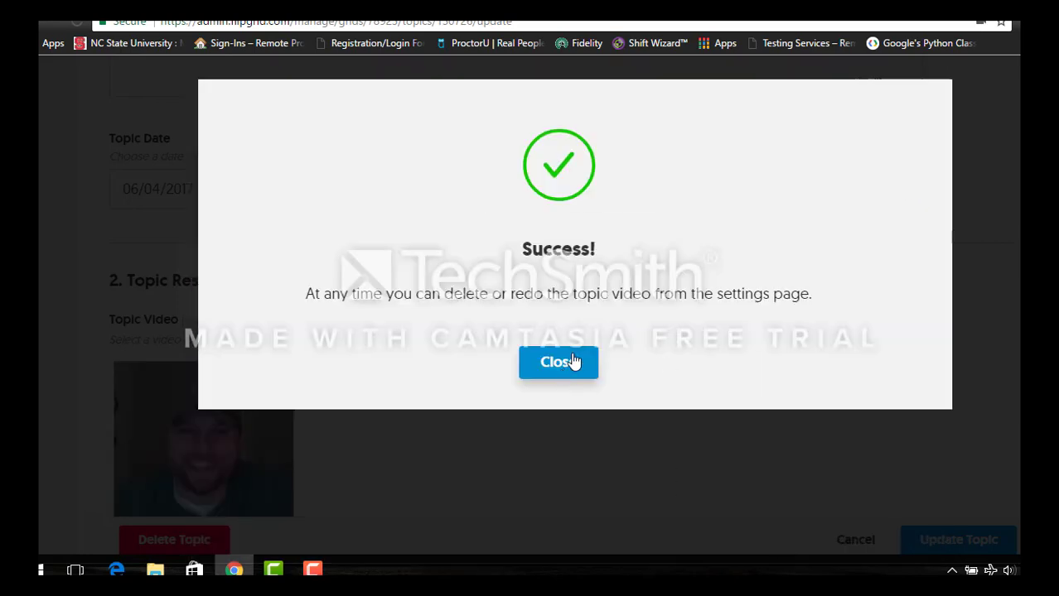
{"action": "left_click", "coordinate": [570, 362]}
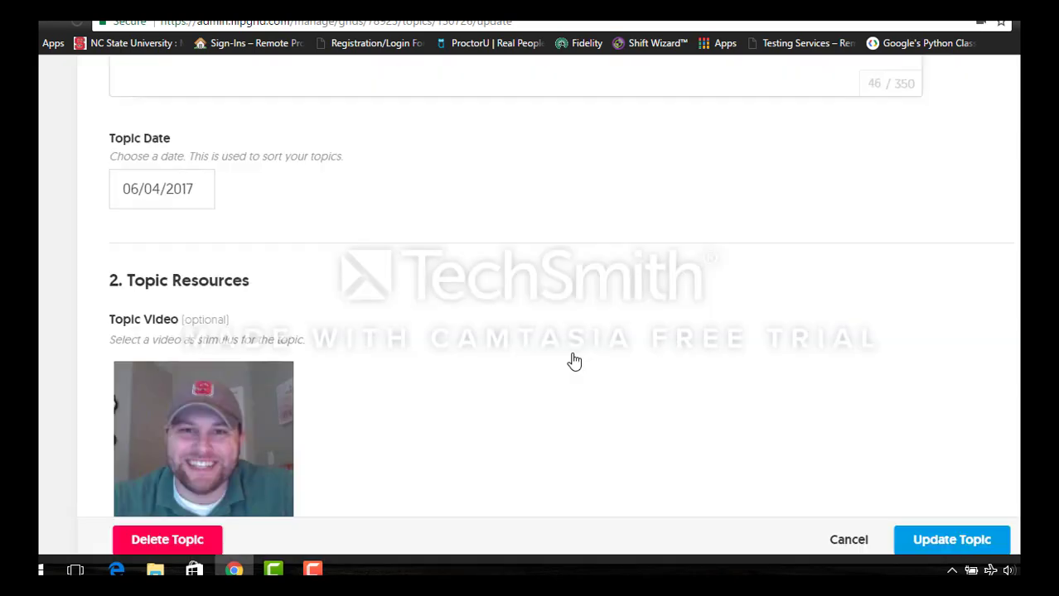
- Try enabling Replies to Responses, then close the Upgrade offer, leaving it off
{"action": "left_click", "coordinate": [313, 570]}
{"action": "left_click", "coordinate": [997, 497]}
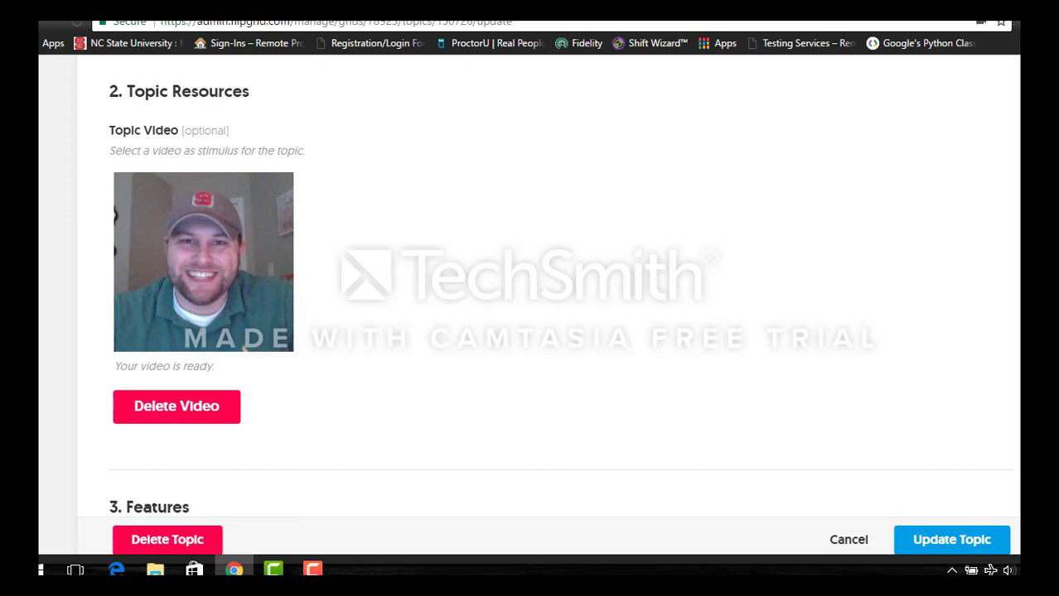
{"action": "scroll", "coordinate": [188, 342], "scroll_direction": "down", "scroll_amount": 1}
{"action": "scroll", "coordinate": [188, 343], "scroll_direction": "down", "scroll_amount": 3}
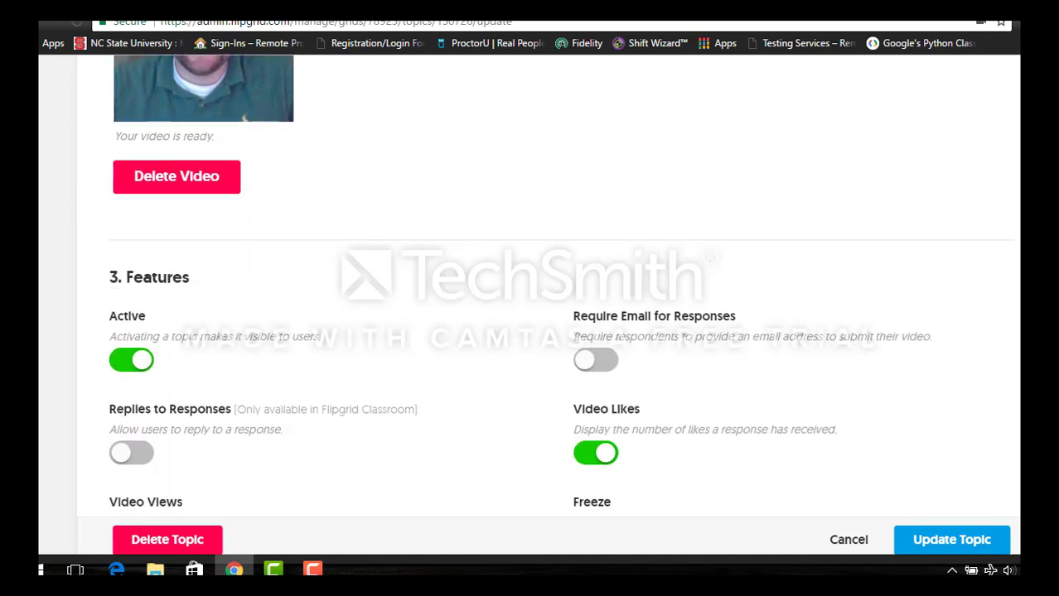
{"action": "scroll", "coordinate": [232, 207], "scroll_direction": "down", "scroll_amount": 2}
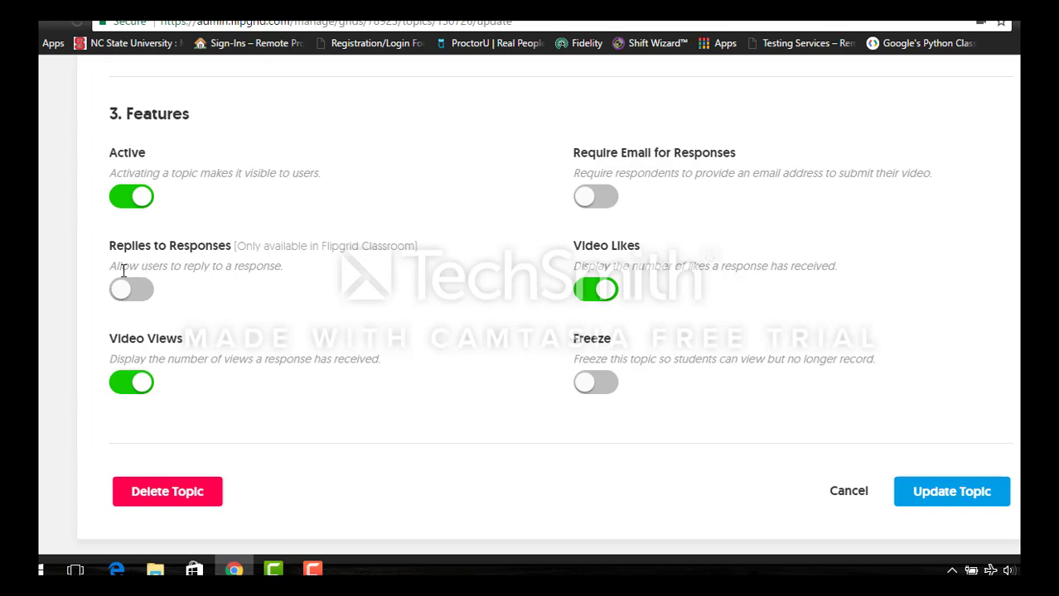
{"action": "left_click", "coordinate": [126, 290]}
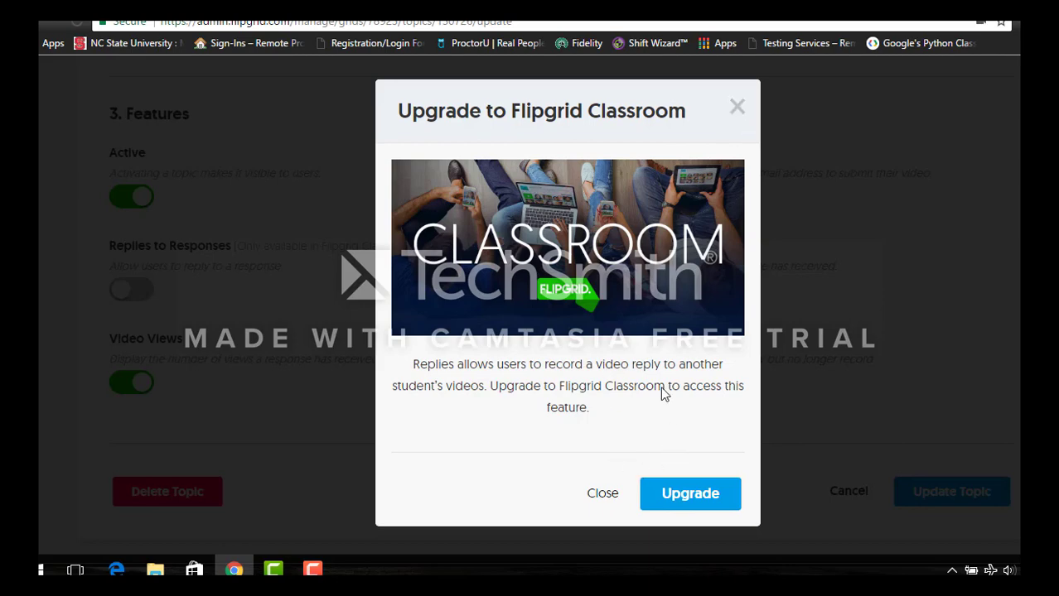
{"action": "left_click", "coordinate": [737, 107]}
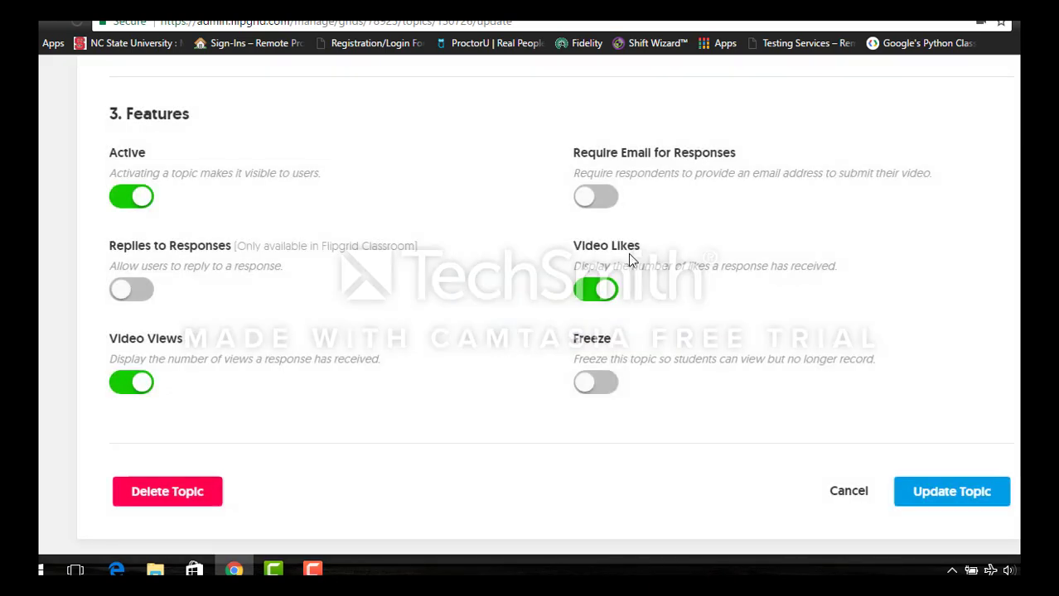
- Save the Introduction to the Course topic with Update Topic
{"action": "scroll", "coordinate": [631, 201], "scroll_direction": "down", "scroll_amount": 3}
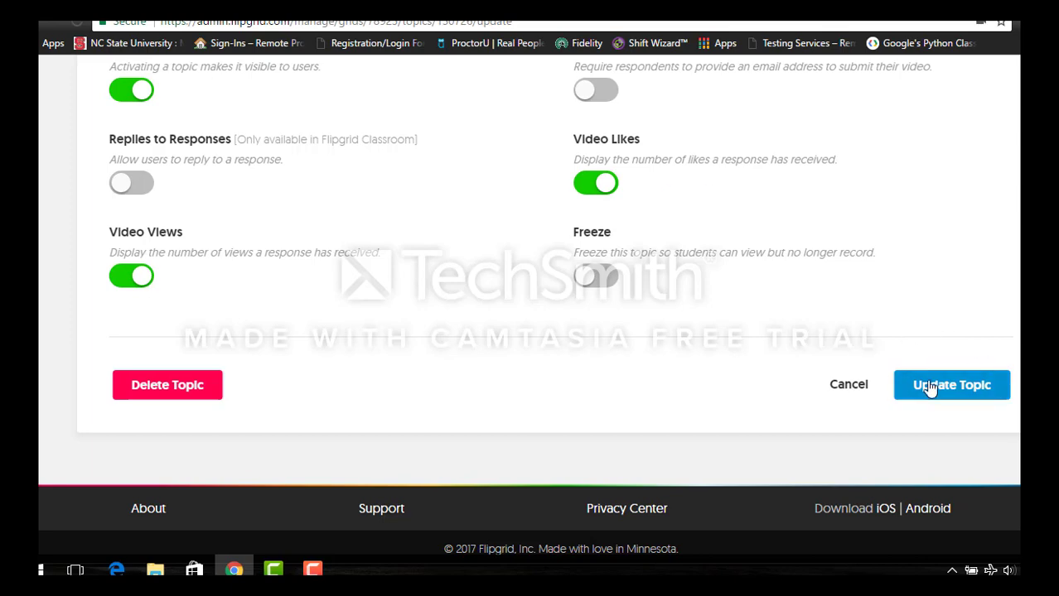
{"action": "scroll", "coordinate": [712, 331], "scroll_direction": "up", "scroll_amount": 4}
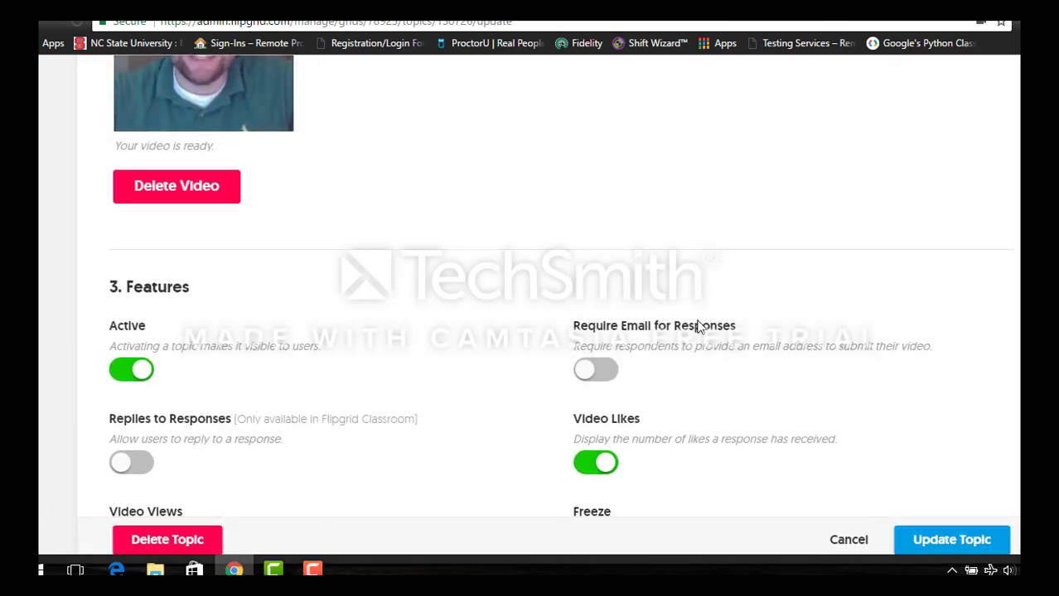
{"action": "scroll", "coordinate": [697, 327], "scroll_direction": "up", "scroll_amount": 8}
{"action": "scroll", "coordinate": [698, 327], "scroll_direction": "down", "scroll_amount": 2}
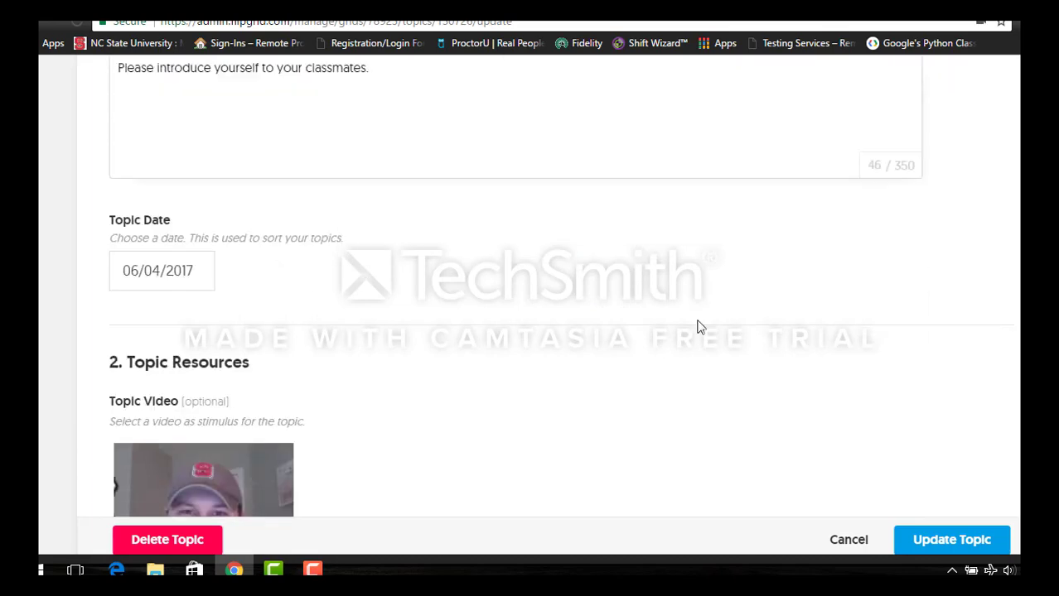
{"action": "scroll", "coordinate": [698, 327], "scroll_direction": "down", "scroll_amount": 10}
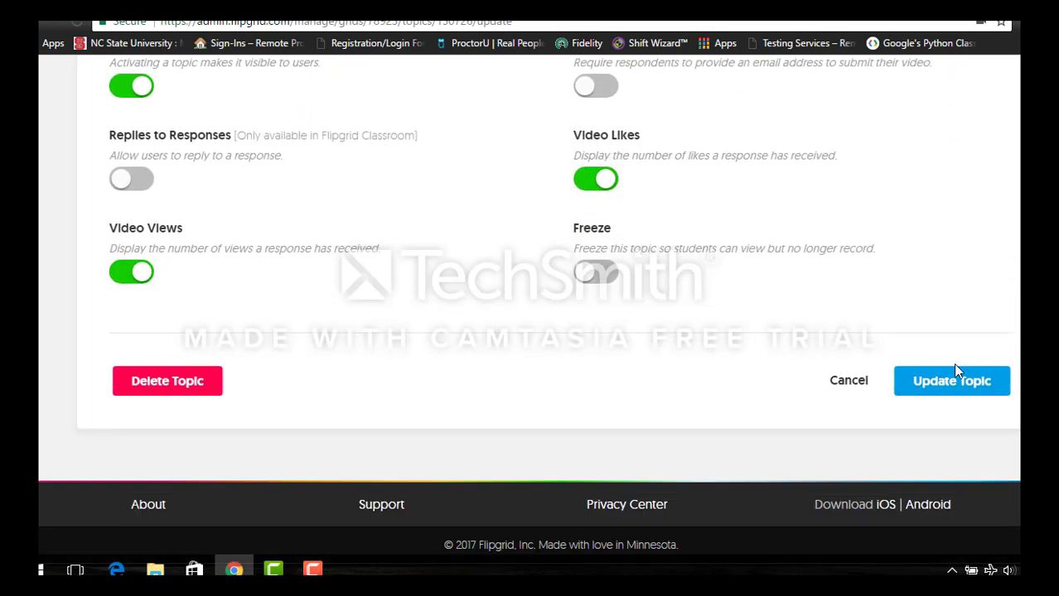
{"action": "left_click", "coordinate": [957, 383]}
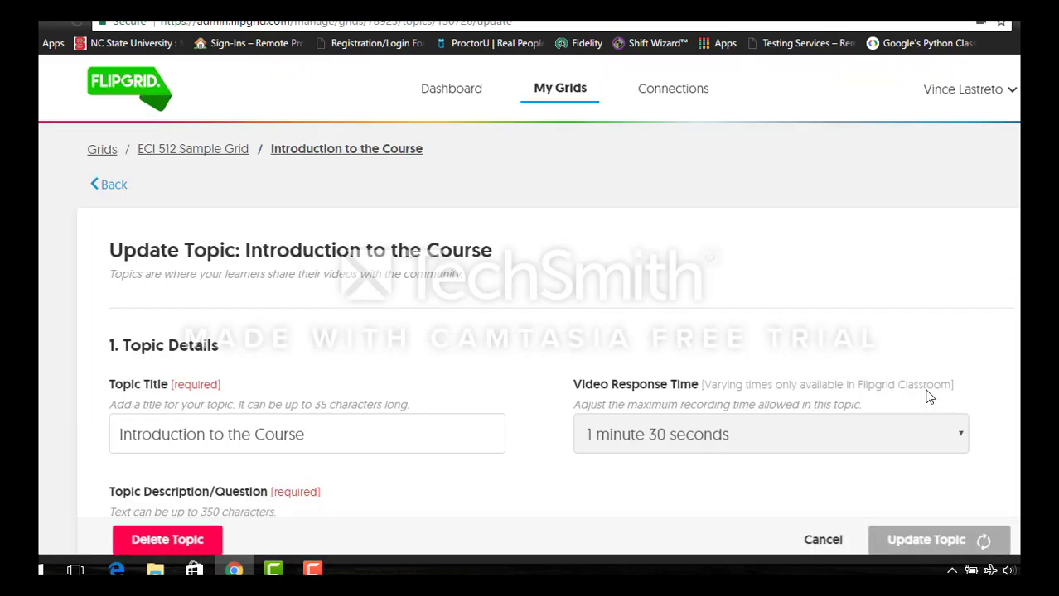
{"action": "scroll", "coordinate": [422, 414], "scroll_direction": "down", "scroll_amount": 1}
- Open the Introduction to the Course student page and select its web address
{"action": "left_click", "coordinate": [313, 569]}
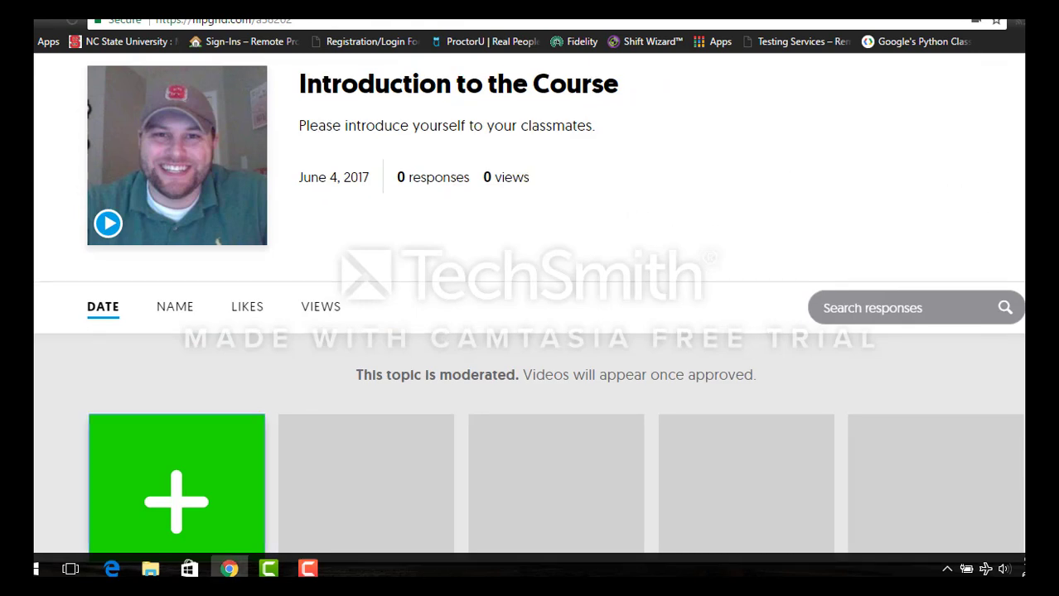
{"action": "scroll", "coordinate": [323, 91], "scroll_direction": "up", "scroll_amount": 1}
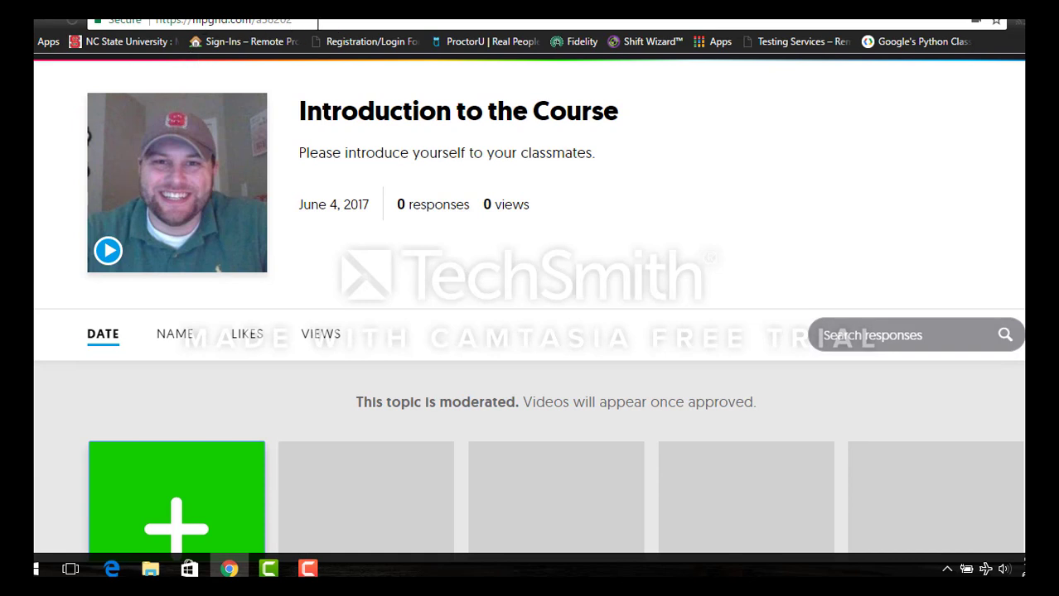
{"action": "left_click", "coordinate": [224, 20]}
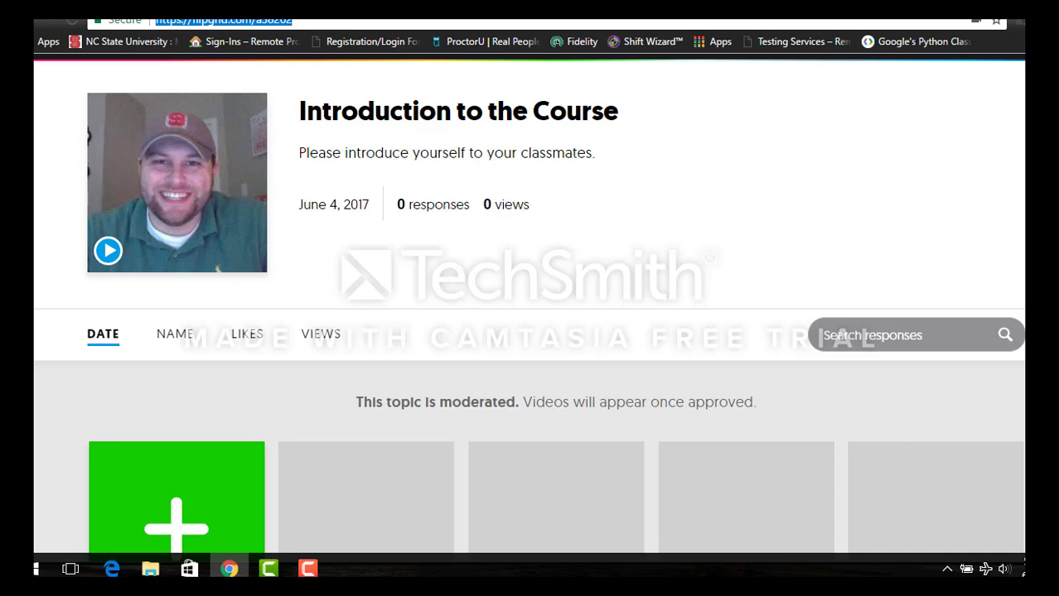
- Scroll the topic page and start adding a response to Introduction to the Course
{"action": "scroll", "coordinate": [529, 298], "scroll_direction": "down", "scroll_amount": 1}
{"action": "scroll", "coordinate": [528, 298], "scroll_direction": "up", "scroll_amount": 2}
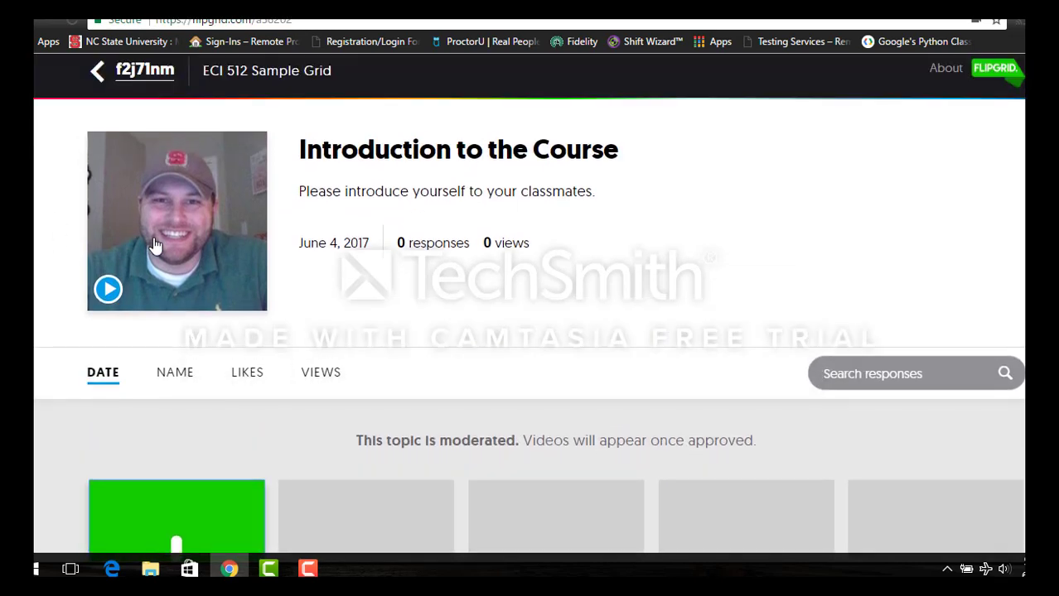
{"action": "scroll", "coordinate": [208, 248], "scroll_direction": "down", "scroll_amount": 2}
{"action": "scroll", "coordinate": [201, 248], "scroll_direction": "up", "scroll_amount": 1}
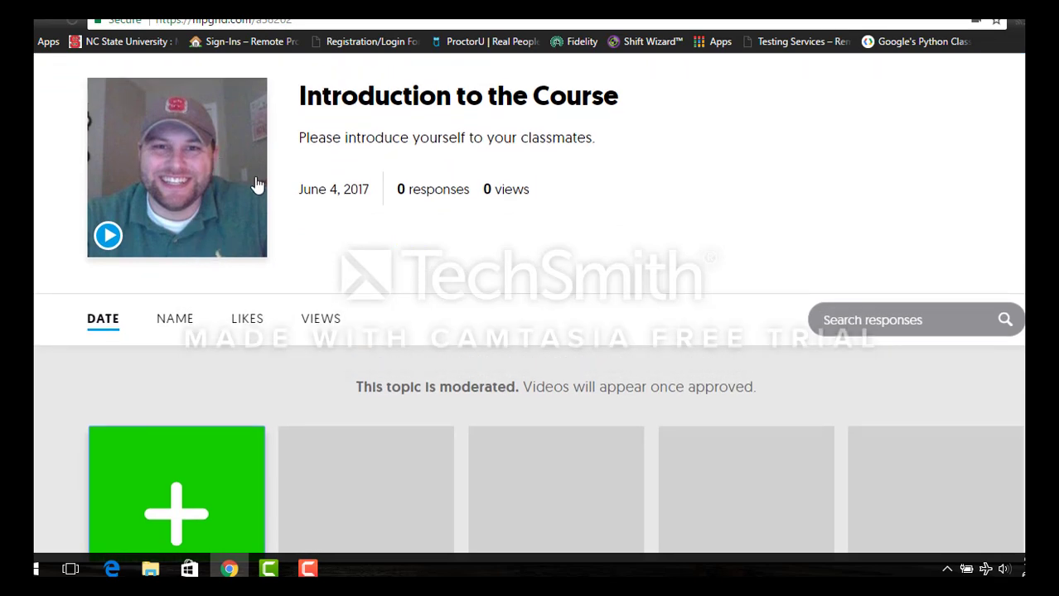
{"action": "scroll", "coordinate": [461, 239], "scroll_direction": "down", "scroll_amount": 1}
{"action": "scroll", "coordinate": [462, 248], "scroll_direction": "up", "scroll_amount": 1}
{"action": "scroll", "coordinate": [279, 207], "scroll_direction": "down", "scroll_amount": 2}
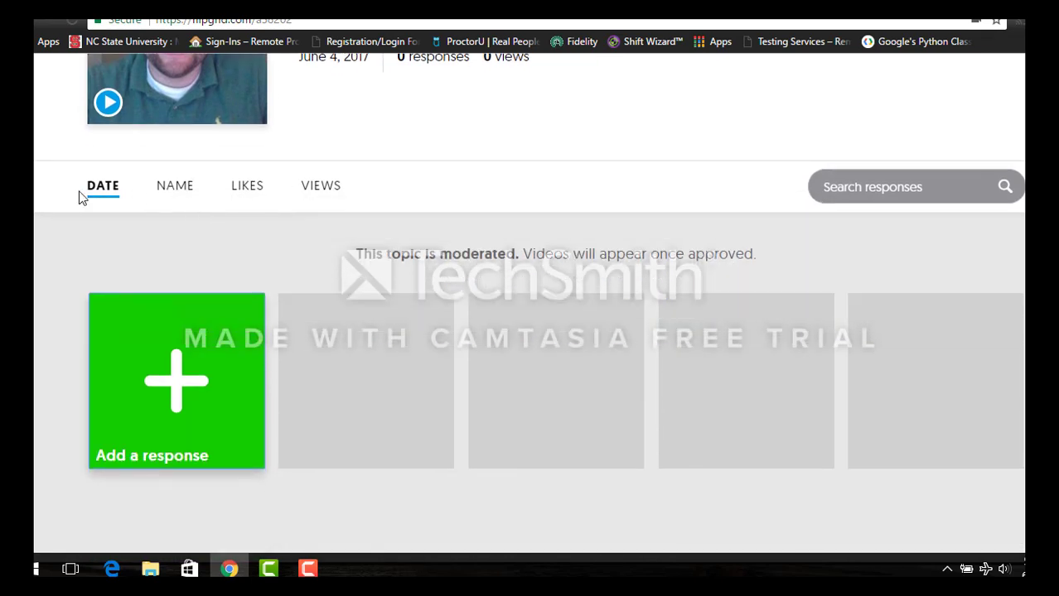
{"action": "scroll", "coordinate": [441, 381], "scroll_direction": "down", "scroll_amount": 1}
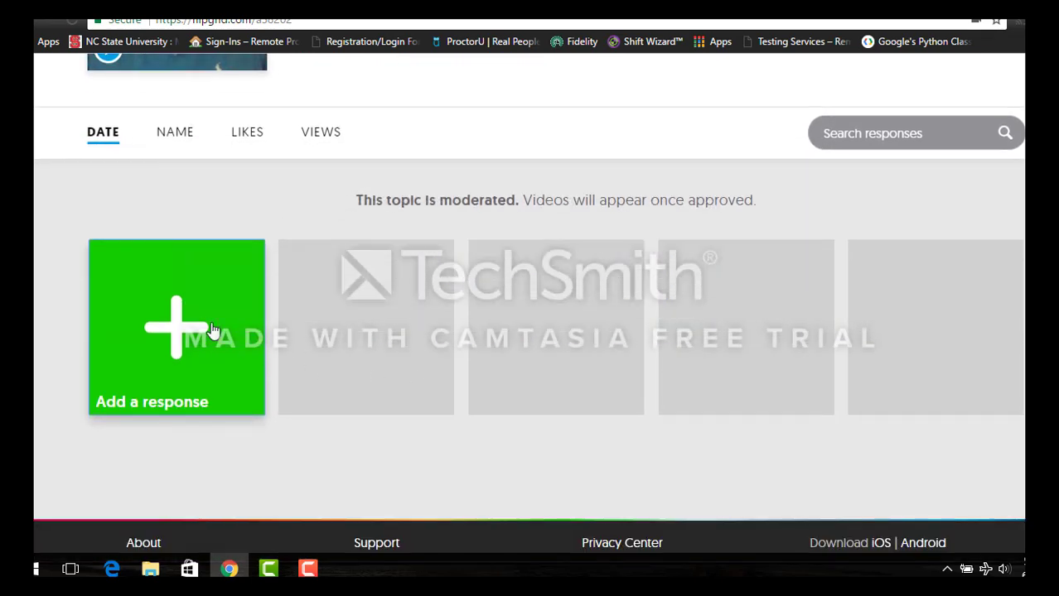
{"action": "scroll", "coordinate": [477, 373], "scroll_direction": "up", "scroll_amount": 2}
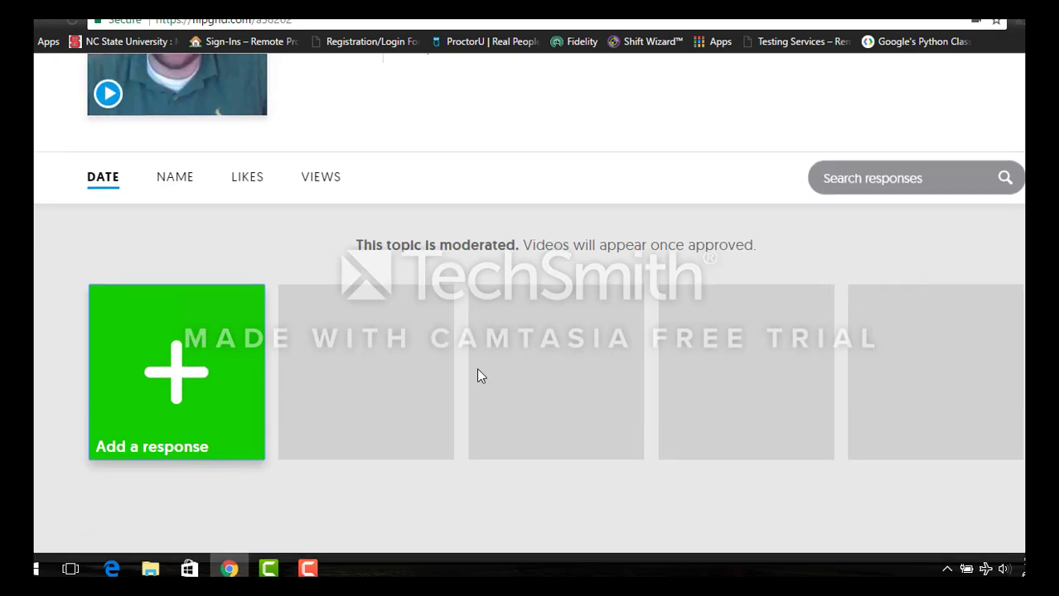
{"action": "scroll", "coordinate": [304, 363], "scroll_direction": "up", "scroll_amount": 2}
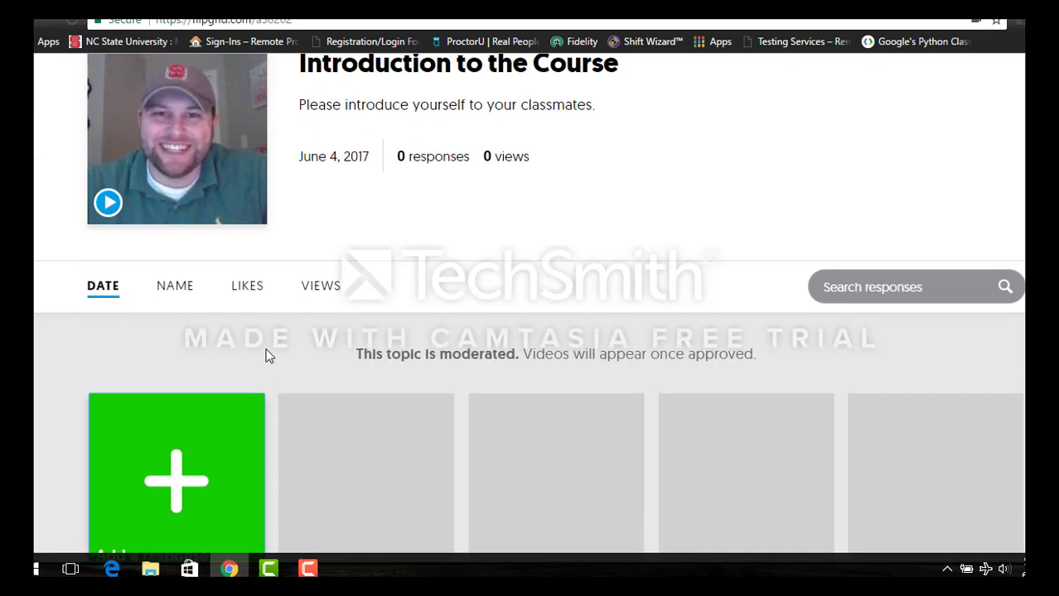
{"action": "scroll", "coordinate": [227, 467], "scroll_direction": "down", "scroll_amount": 1}
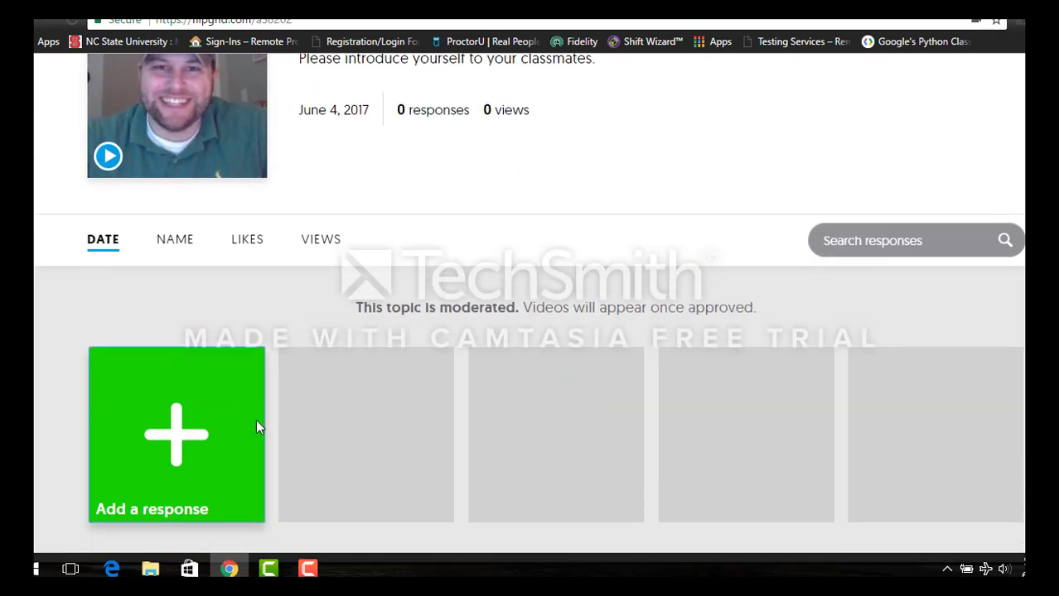
{"action": "left_click", "coordinate": [183, 436]}
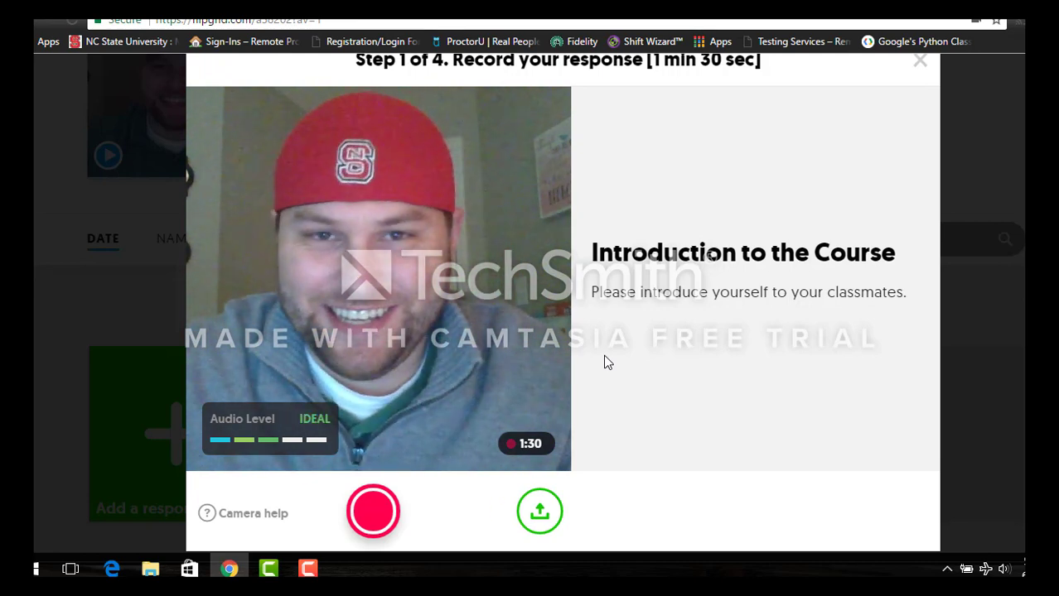
- Record a short response video and accept the clip
{"action": "scroll", "coordinate": [610, 359], "scroll_direction": "down", "scroll_amount": 1}
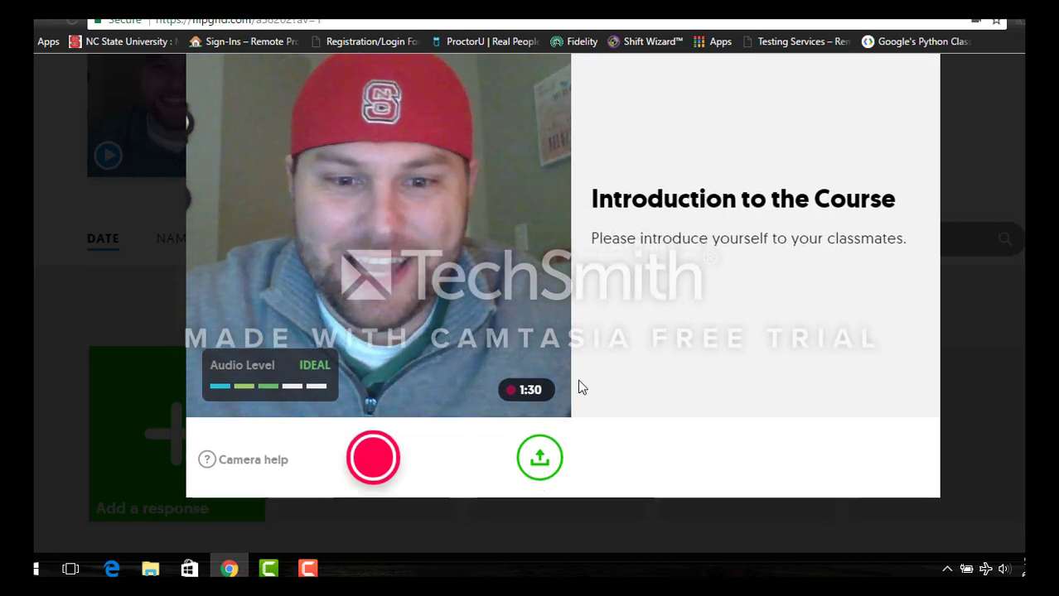
{"action": "left_click", "coordinate": [372, 458]}
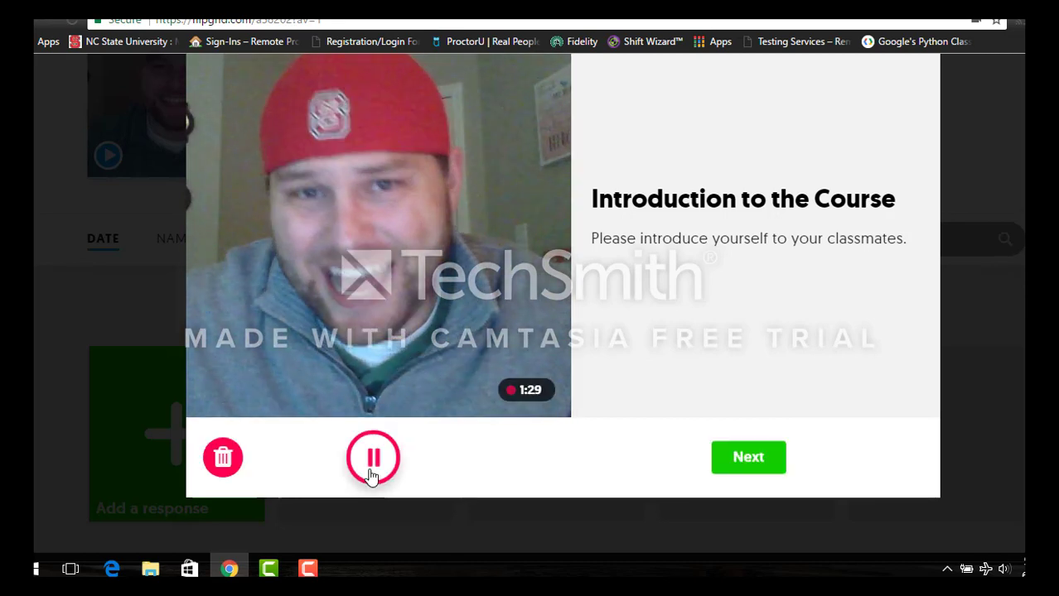
{"action": "left_click", "coordinate": [732, 469]}
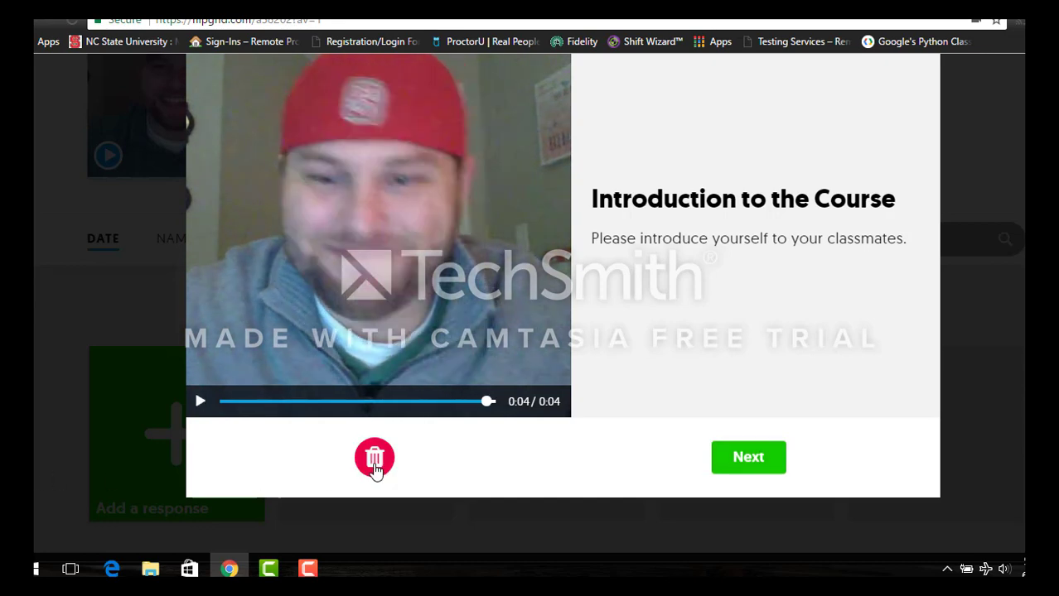
{"action": "left_click", "coordinate": [746, 464]}
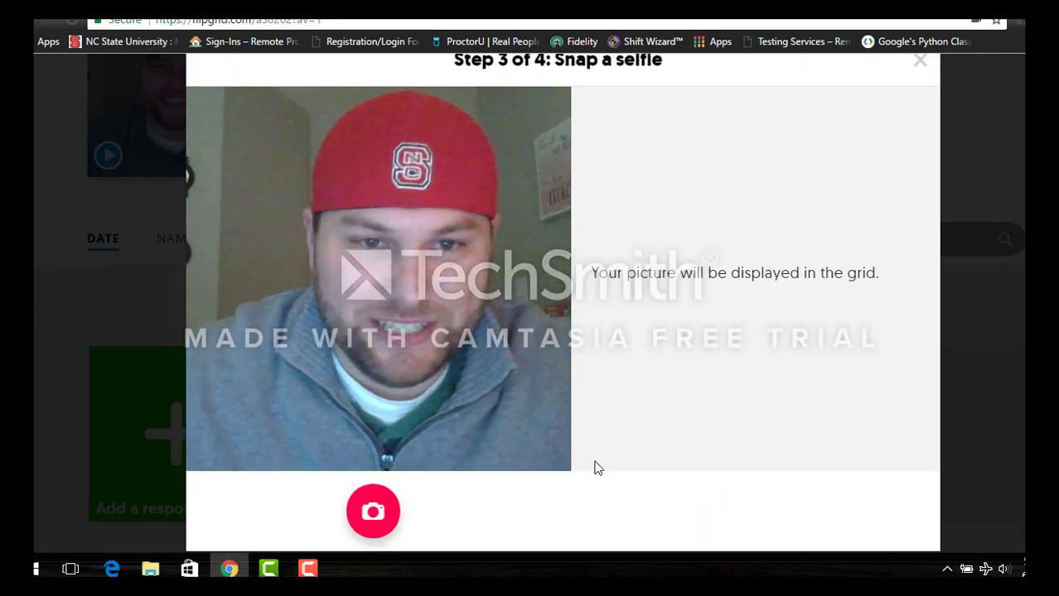
- Snap a selfie for the response and upload it
{"action": "scroll", "coordinate": [711, 427], "scroll_direction": "down", "scroll_amount": 1}
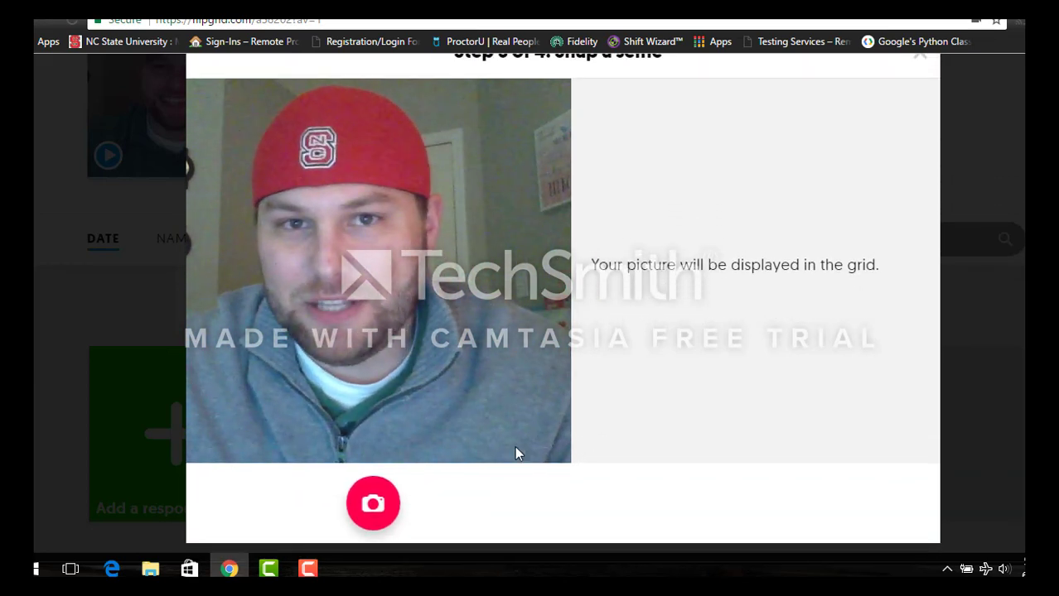
{"action": "left_click", "coordinate": [384, 502]}
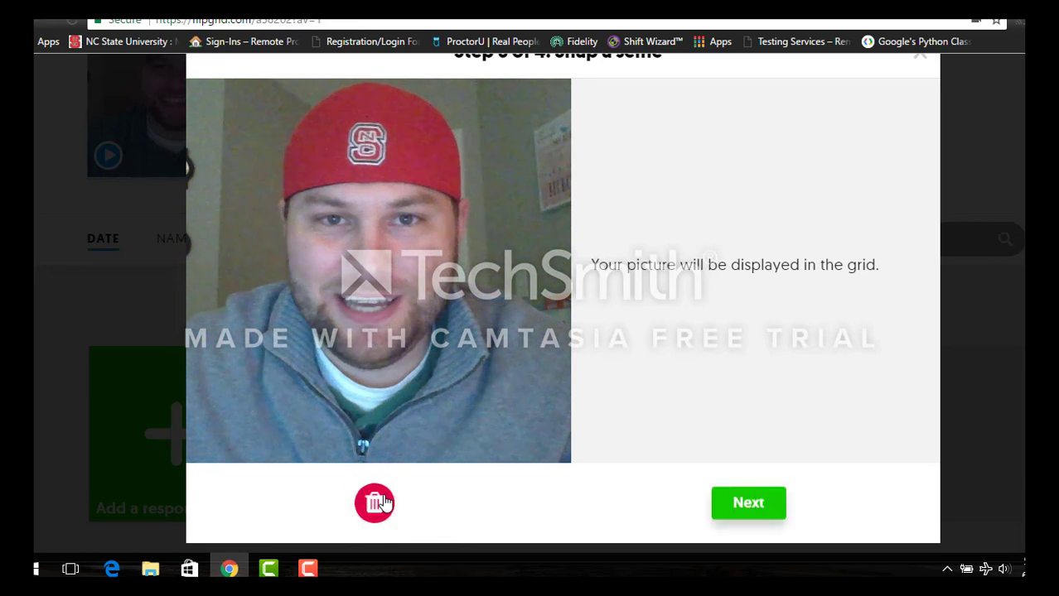
{"action": "left_click", "coordinate": [746, 508]}
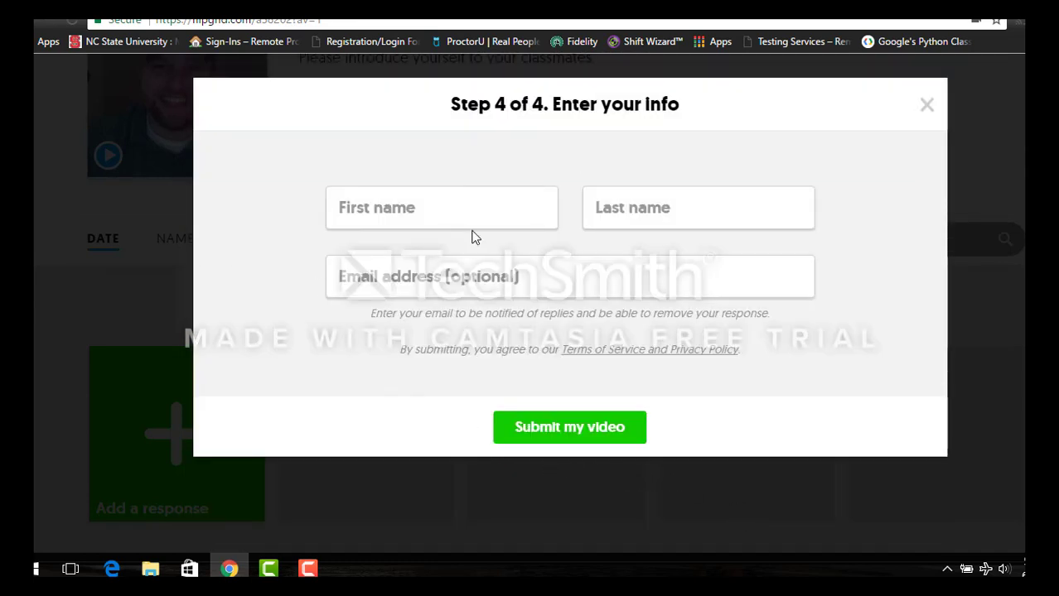
- Enter the student's first and last name in the response form
{"action": "left_click", "coordinate": [463, 219]}
{"action": "type", "text": "Sam"}
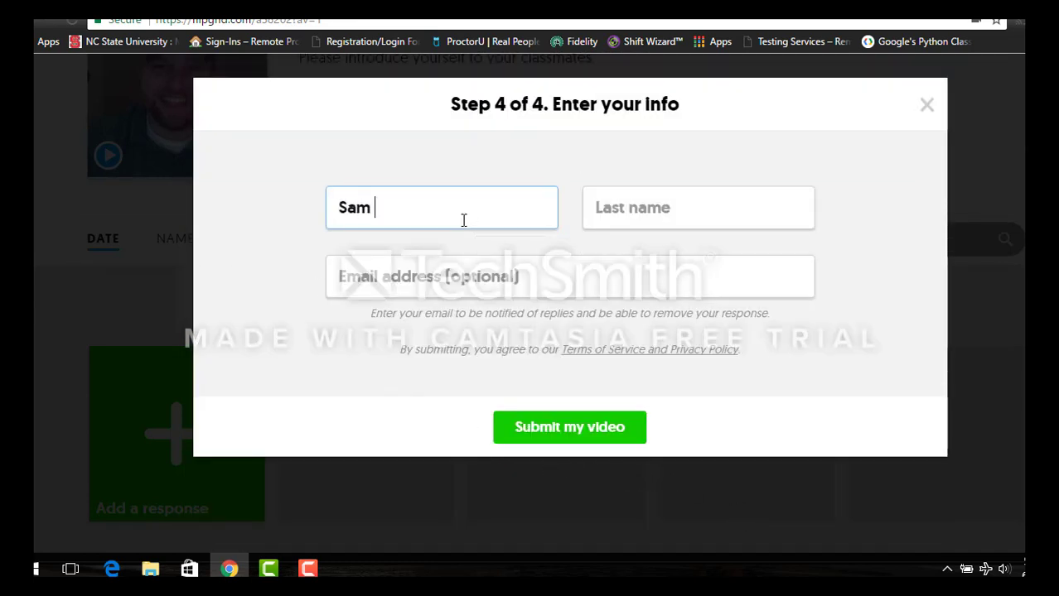
{"action": "key", "text": "Tab"}
{"action": "type", "text": "St"}
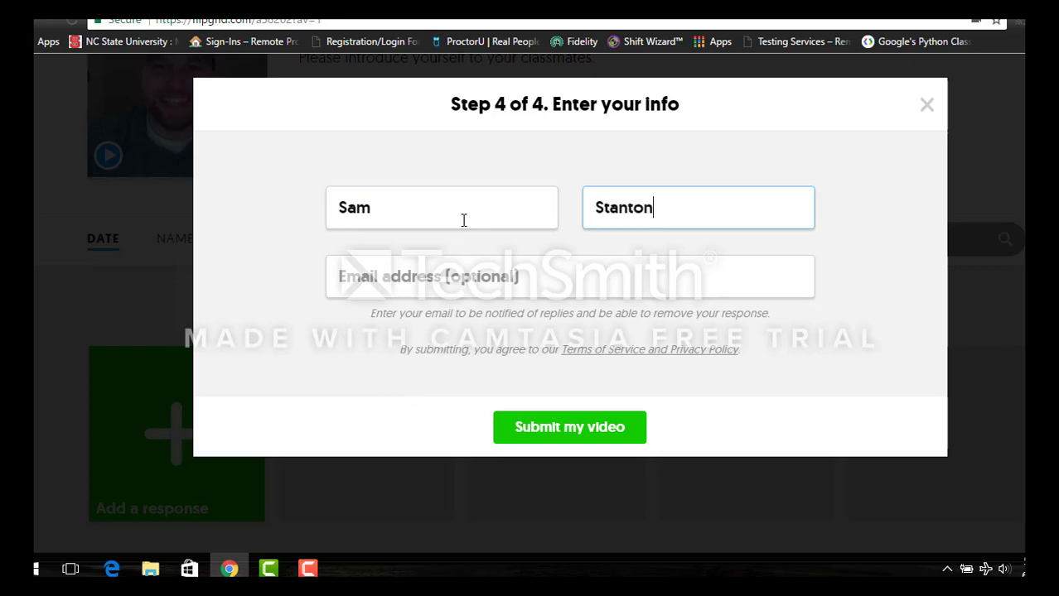
{"action": "key", "text": "Tab"}
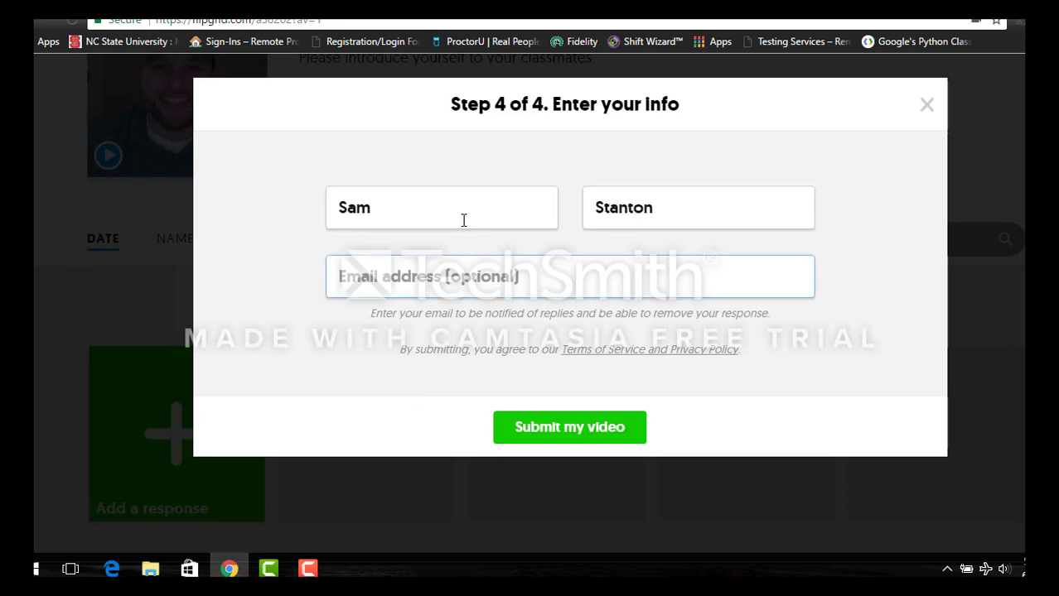
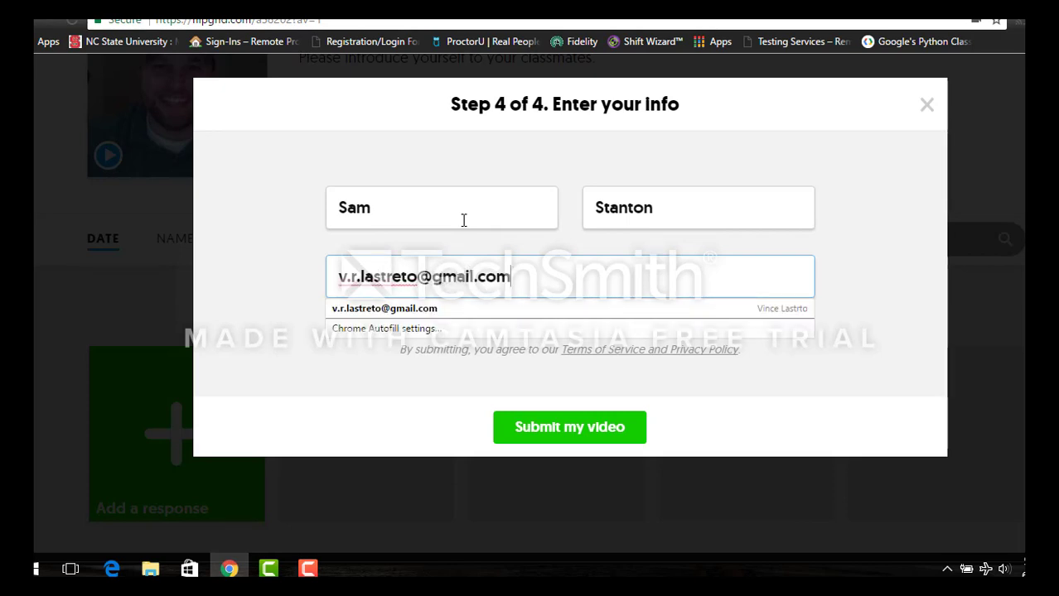
- Add the student's e-mail, submit the response, and go to Global Grid Connections
{"action": "key", "text": "Return"}
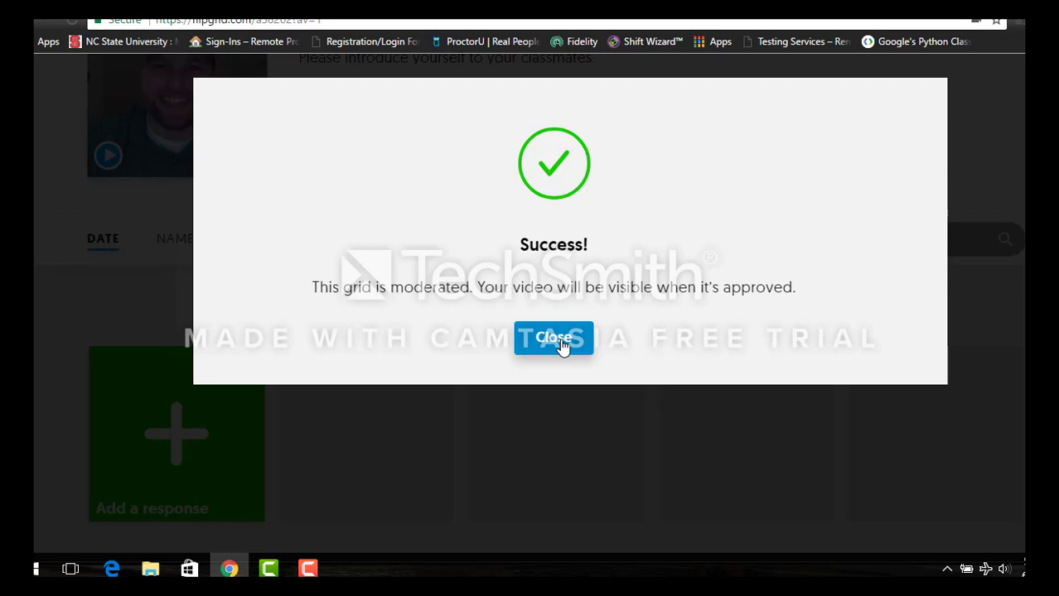
{"action": "left_click", "coordinate": [561, 346]}
{"action": "left_click", "coordinate": [308, 568]}
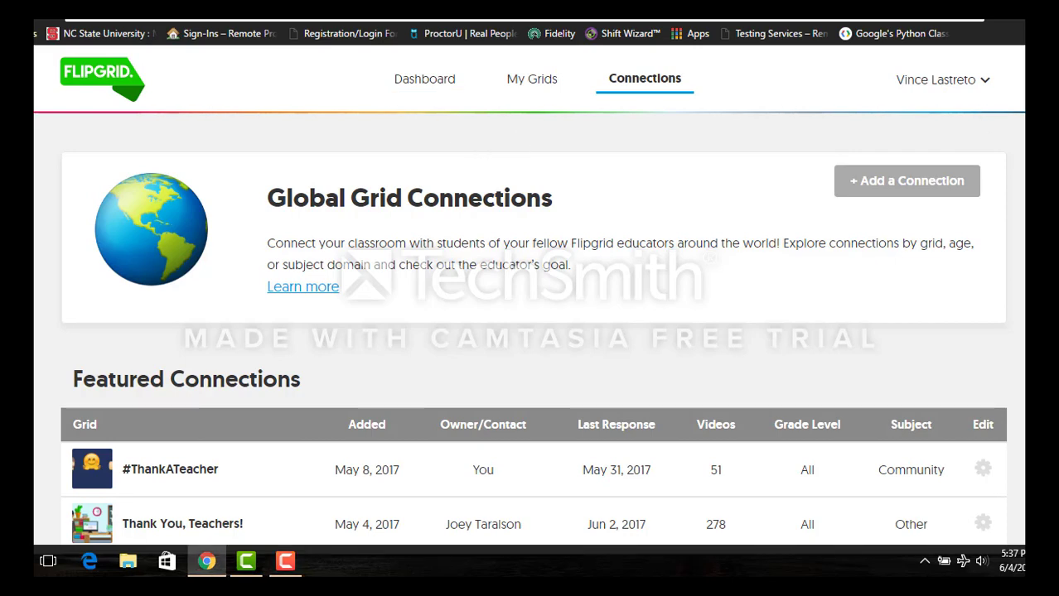
{"action": "scroll", "coordinate": [528, 300], "scroll_direction": "down", "scroll_amount": 2}
{"action": "scroll", "coordinate": [533, 296], "scroll_direction": "down", "scroll_amount": 4}
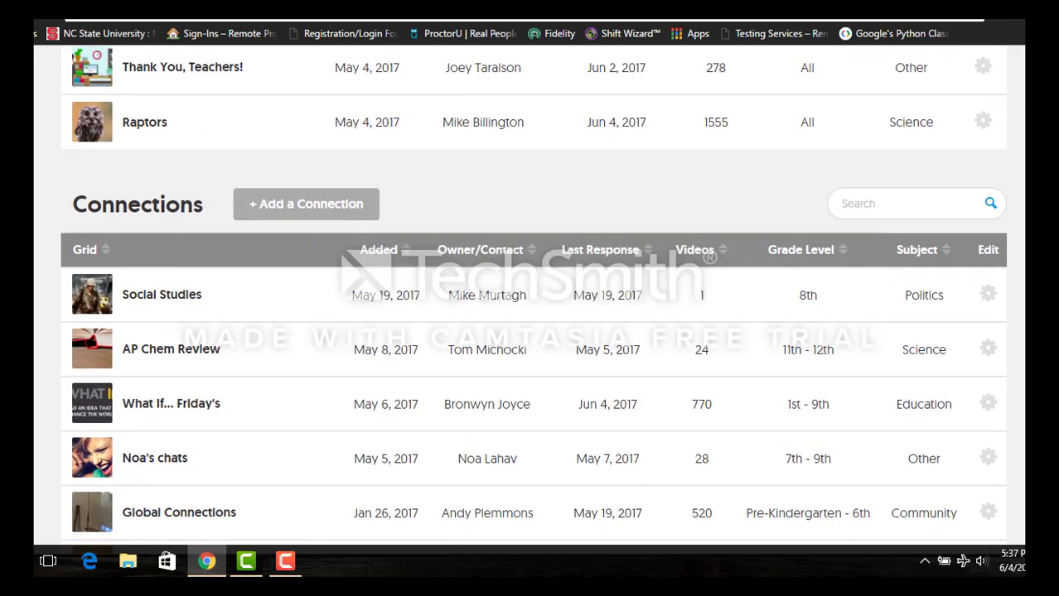
{"action": "scroll", "coordinate": [533, 300], "scroll_direction": "down", "scroll_amount": 3}
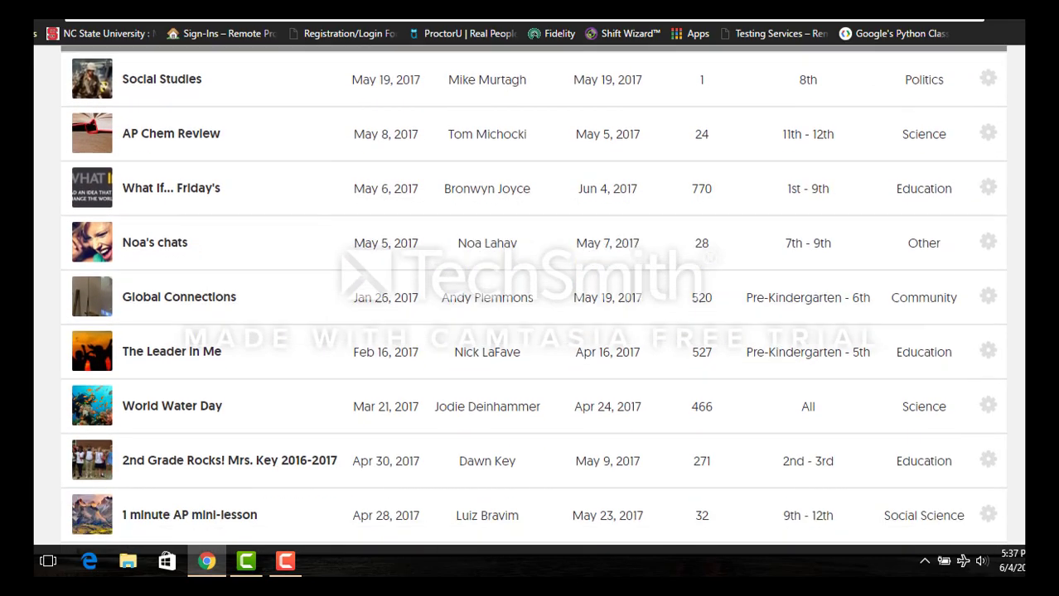
{"action": "scroll", "coordinate": [533, 298], "scroll_direction": "down", "scroll_amount": 2}
{"action": "scroll", "coordinate": [533, 298], "scroll_direction": "up", "scroll_amount": 1}
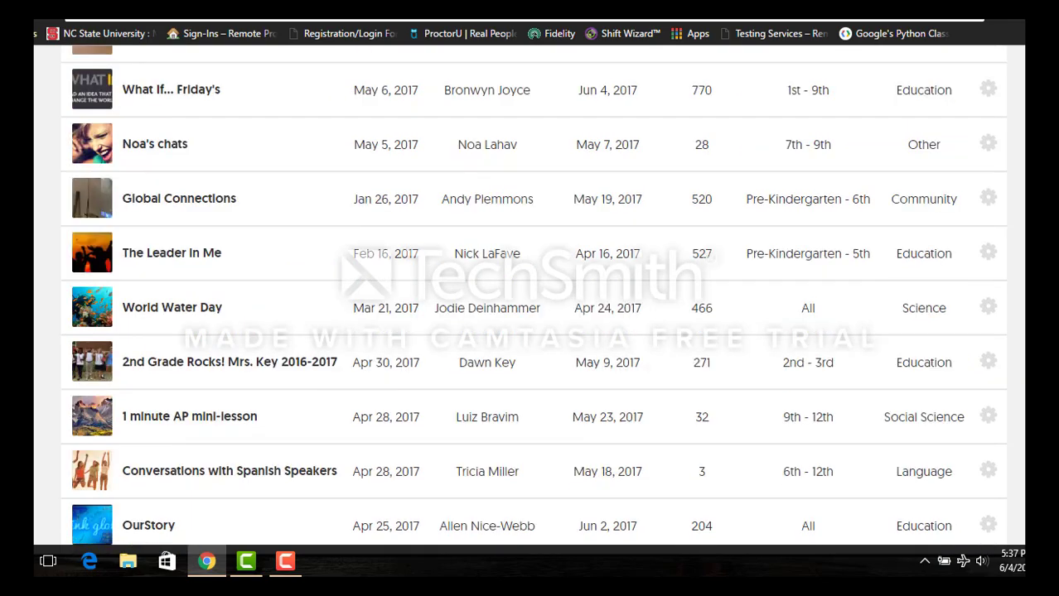
{"action": "scroll", "coordinate": [862, 241], "scroll_direction": "up", "scroll_amount": 3}
{"action": "scroll", "coordinate": [820, 172], "scroll_direction": "down", "scroll_amount": 3}
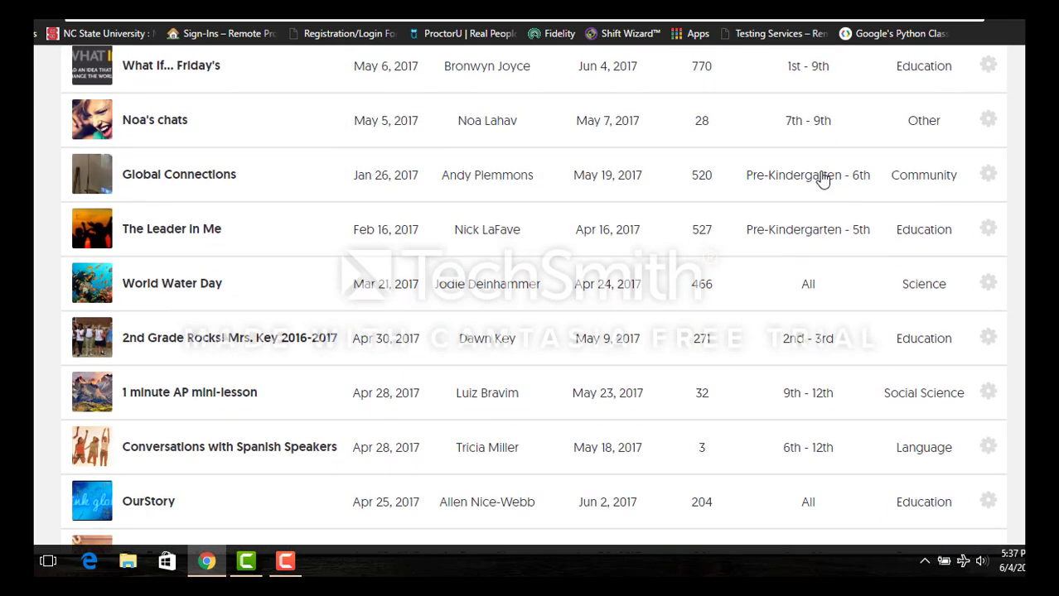
{"action": "scroll", "coordinate": [822, 179], "scroll_direction": "down", "scroll_amount": 1}
{"action": "scroll", "coordinate": [821, 179], "scroll_direction": "up", "scroll_amount": 2}
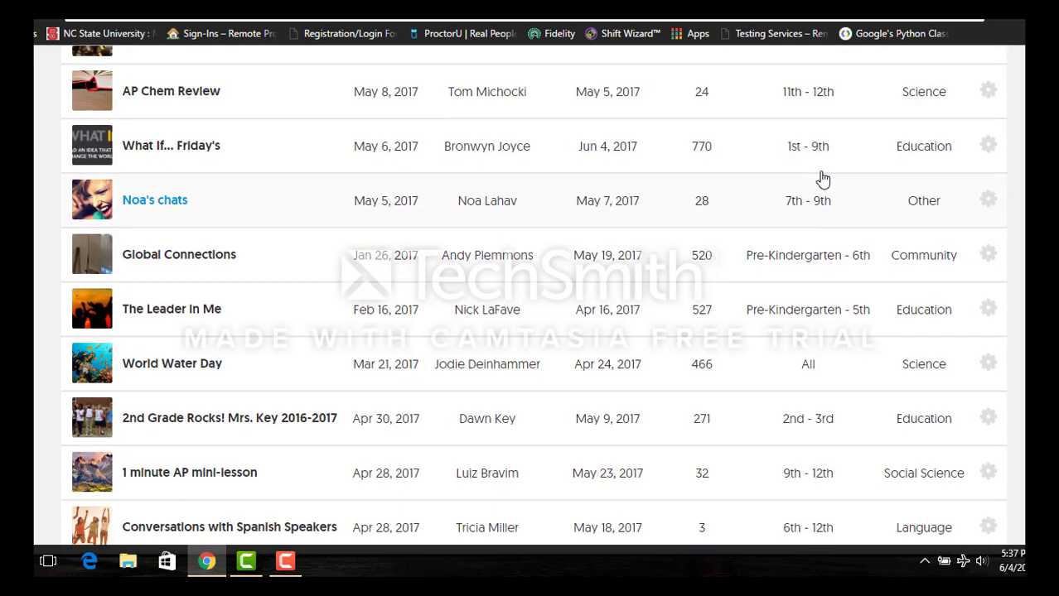
{"action": "scroll", "coordinate": [822, 179], "scroll_direction": "up", "scroll_amount": 1}
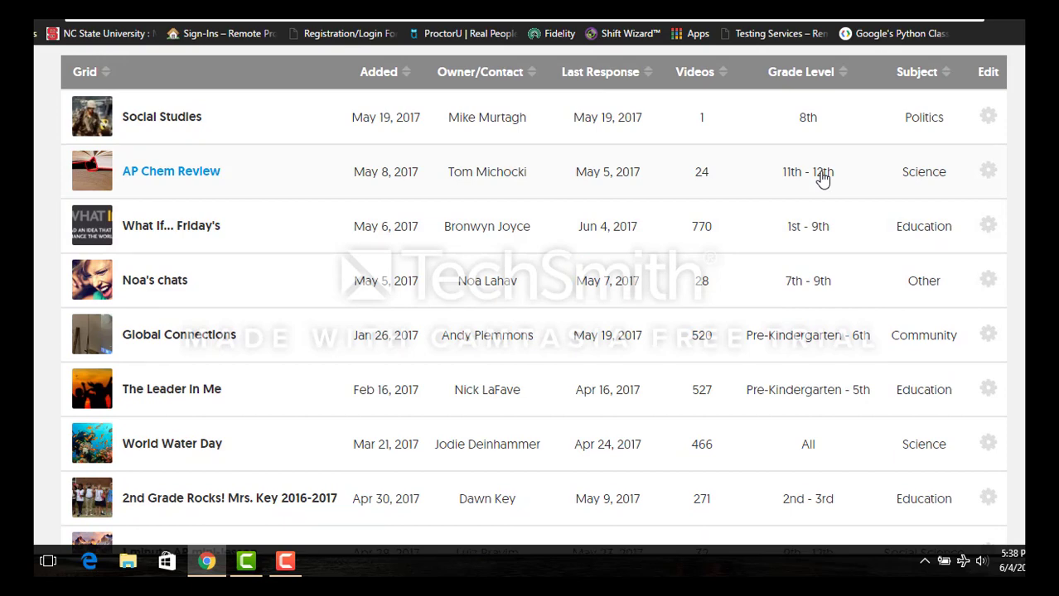
{"action": "scroll", "coordinate": [822, 179], "scroll_direction": "down", "scroll_amount": 2}
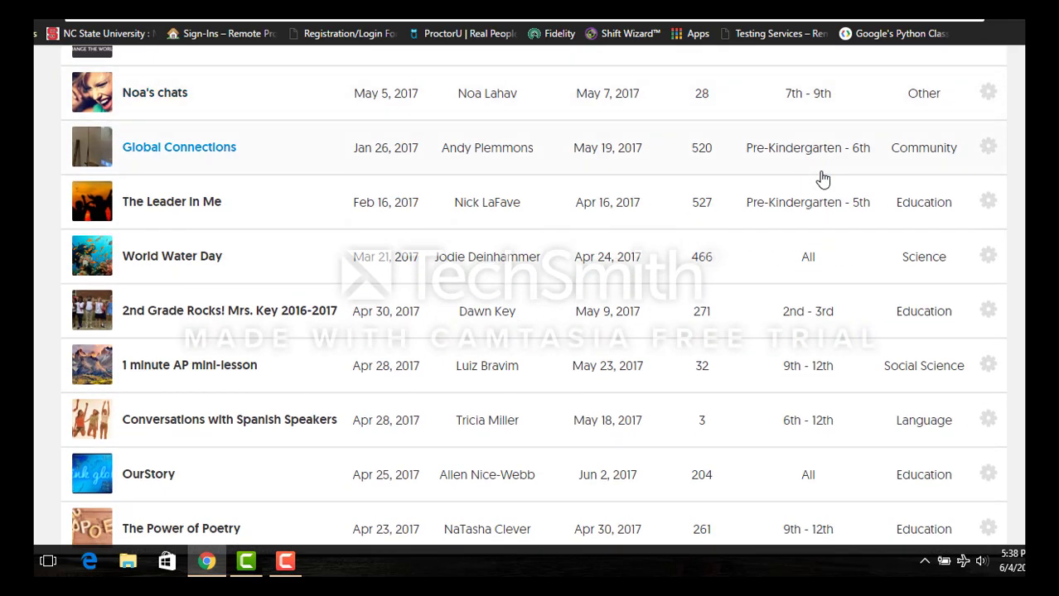
{"action": "scroll", "coordinate": [821, 179], "scroll_direction": "down", "scroll_amount": 1}
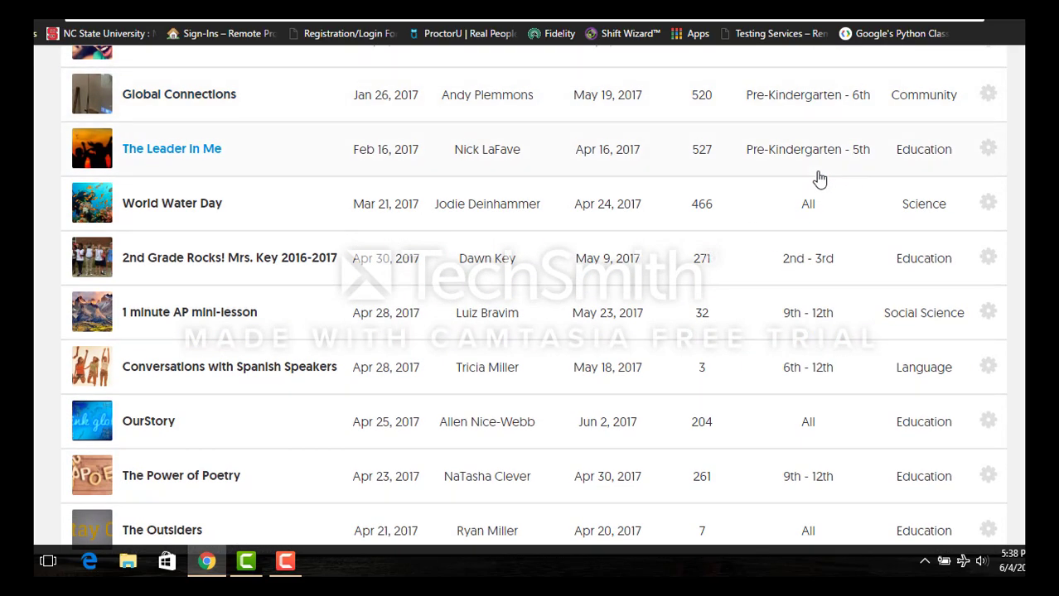
{"action": "scroll", "coordinate": [818, 179], "scroll_direction": "down", "scroll_amount": 2}
{"action": "scroll", "coordinate": [812, 179], "scroll_direction": "down", "scroll_amount": 2}
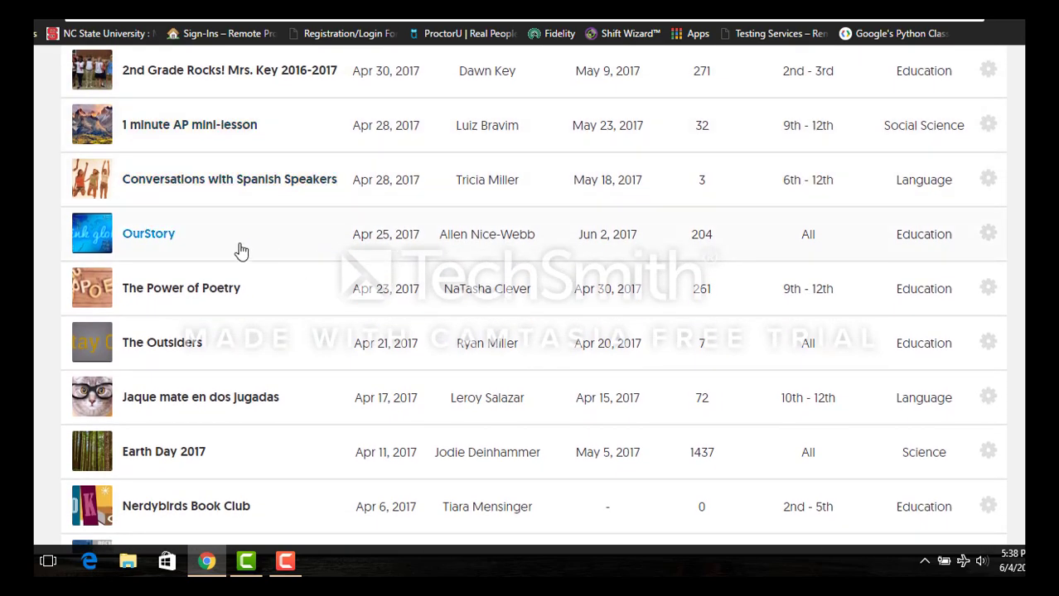
{"action": "scroll", "coordinate": [239, 249], "scroll_direction": "up", "scroll_amount": 1}
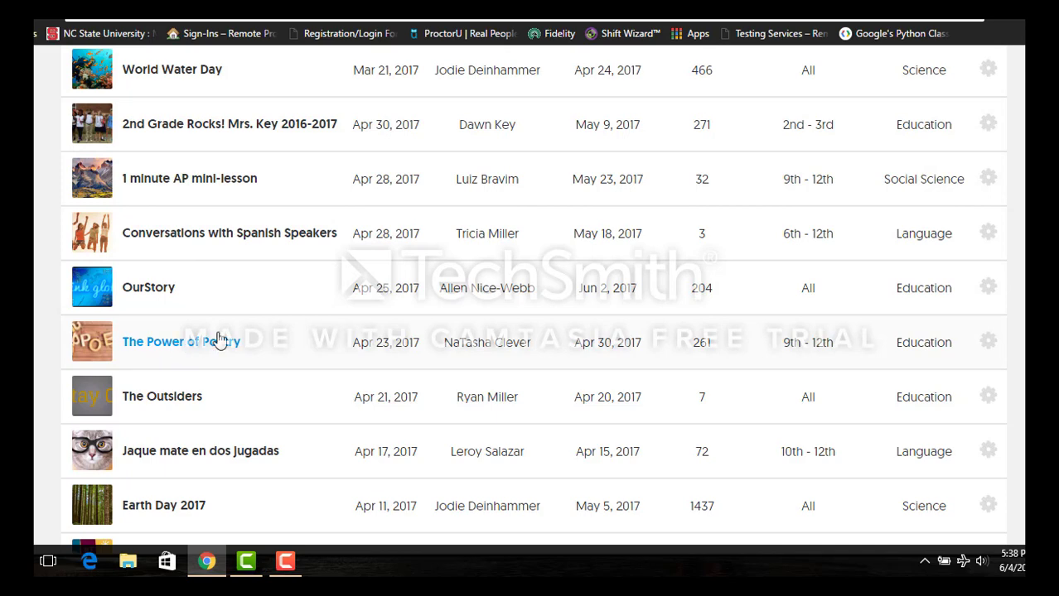
- Review The Power of Poetry's grade range, subject and goal, then visit its grid
{"action": "left_click", "coordinate": [212, 347]}
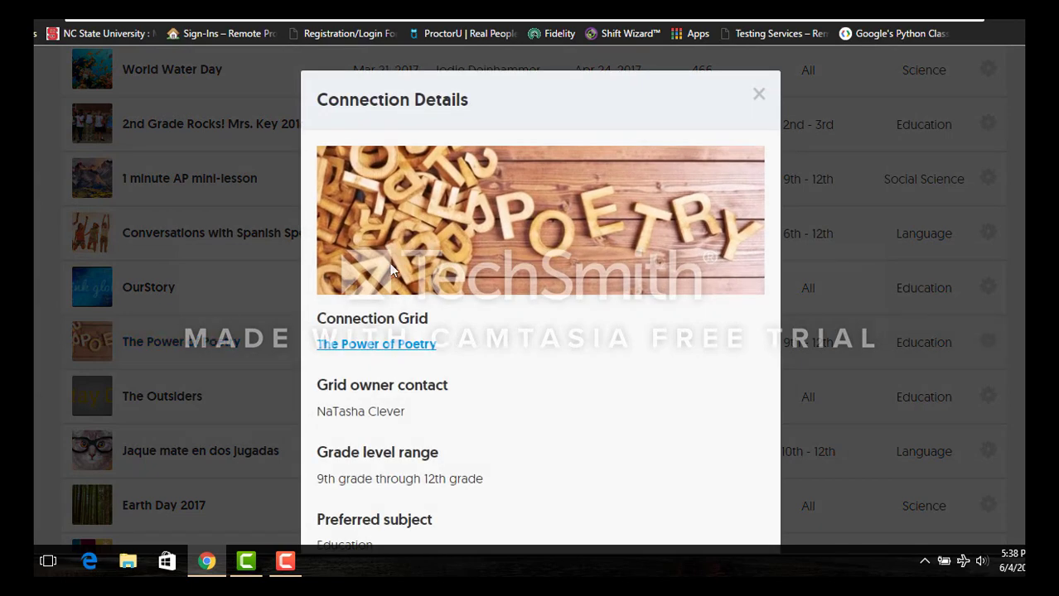
{"action": "scroll", "coordinate": [555, 308], "scroll_direction": "down", "scroll_amount": 2}
{"action": "scroll", "coordinate": [557, 308], "scroll_direction": "down", "scroll_amount": 1}
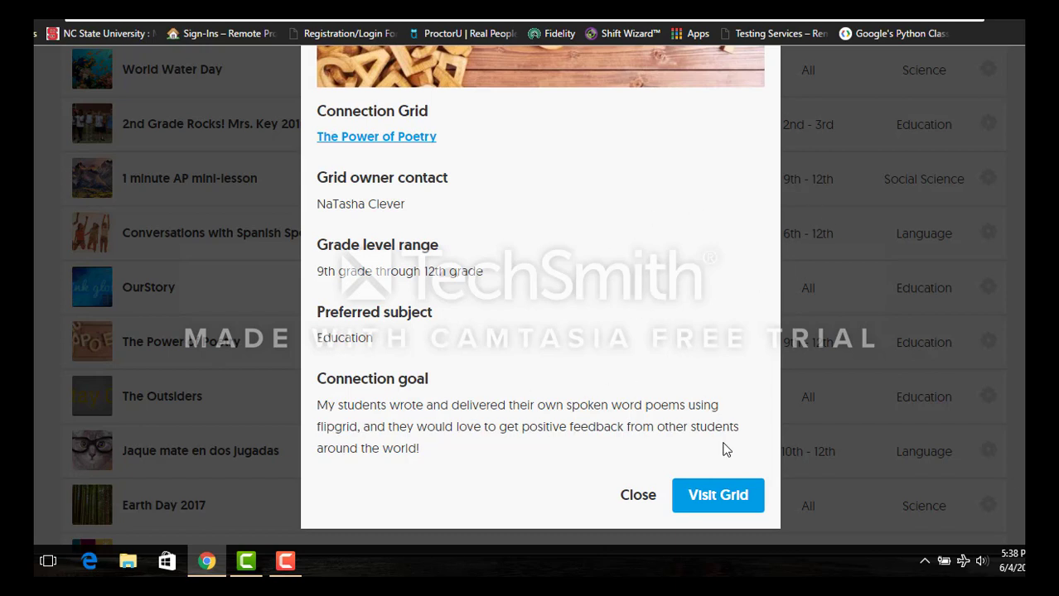
{"action": "left_click", "coordinate": [710, 497]}
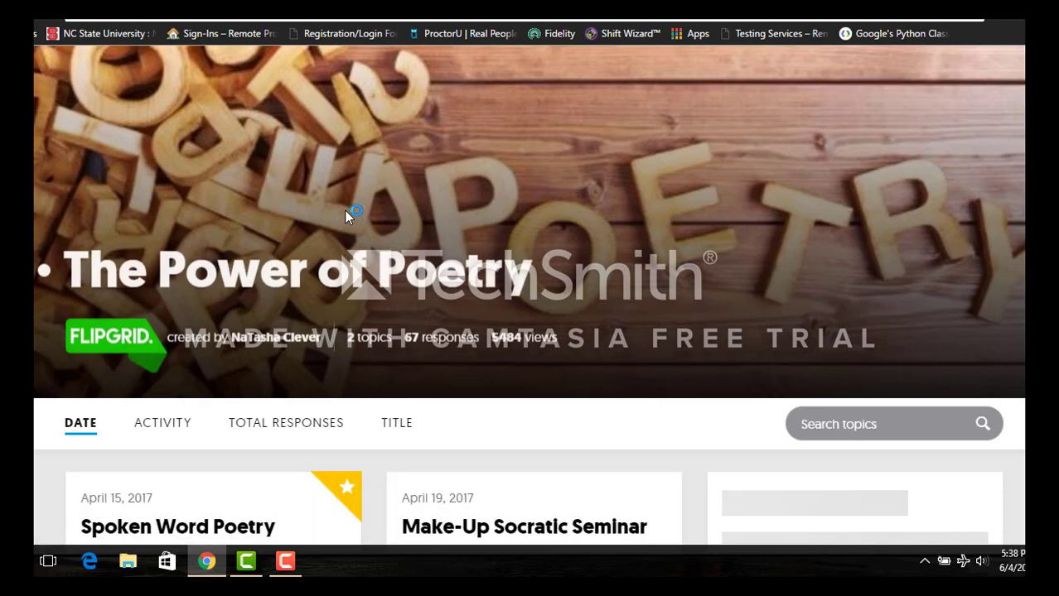
- Open the Spoken Word Poetry topic on The Power of Poetry grid
{"action": "scroll", "coordinate": [433, 109], "scroll_direction": "down", "scroll_amount": 4}
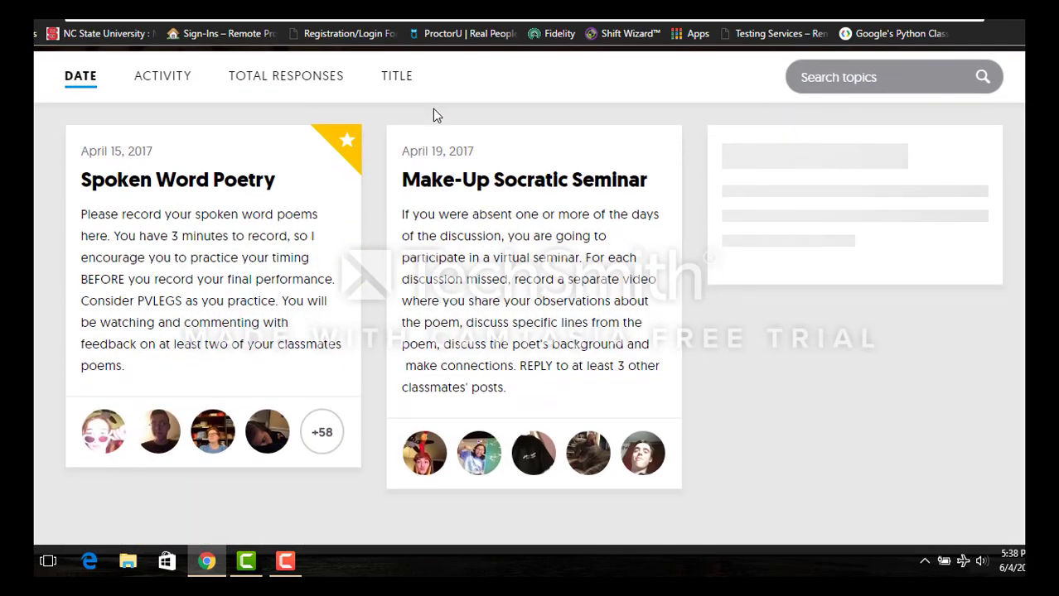
{"action": "scroll", "coordinate": [432, 109], "scroll_direction": "down", "scroll_amount": 2}
{"action": "scroll", "coordinate": [433, 108], "scroll_direction": "up", "scroll_amount": 1}
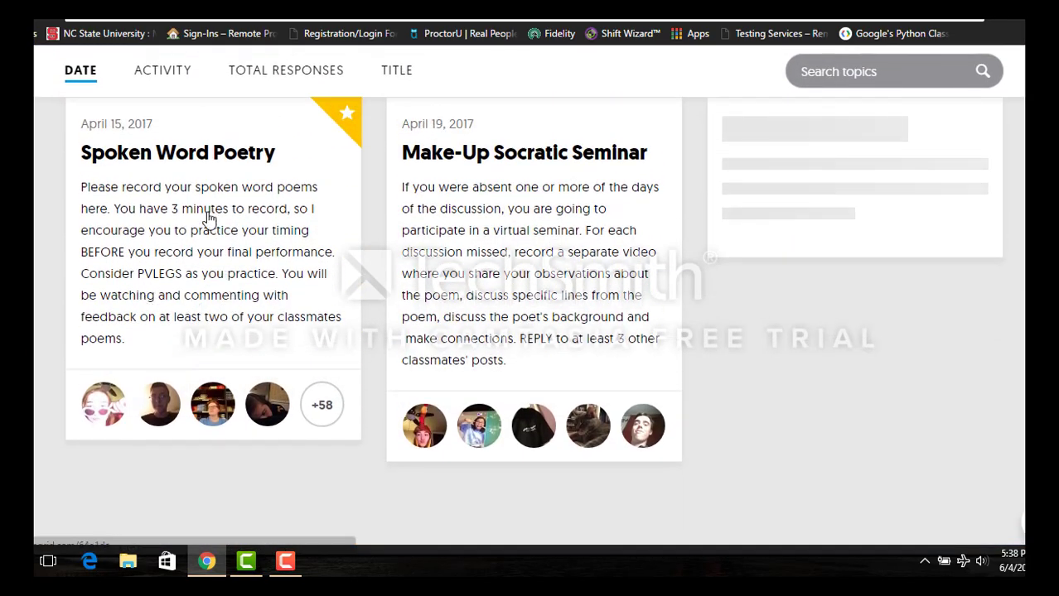
{"action": "scroll", "coordinate": [343, 256], "scroll_direction": "up", "scroll_amount": 1}
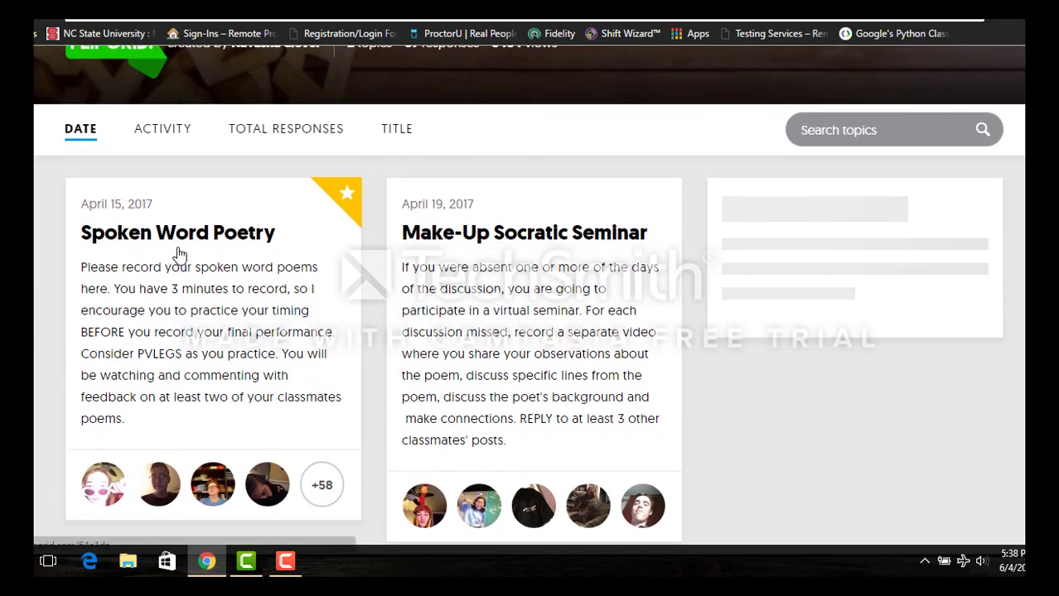
{"action": "scroll", "coordinate": [179, 254], "scroll_direction": "down", "scroll_amount": 1}
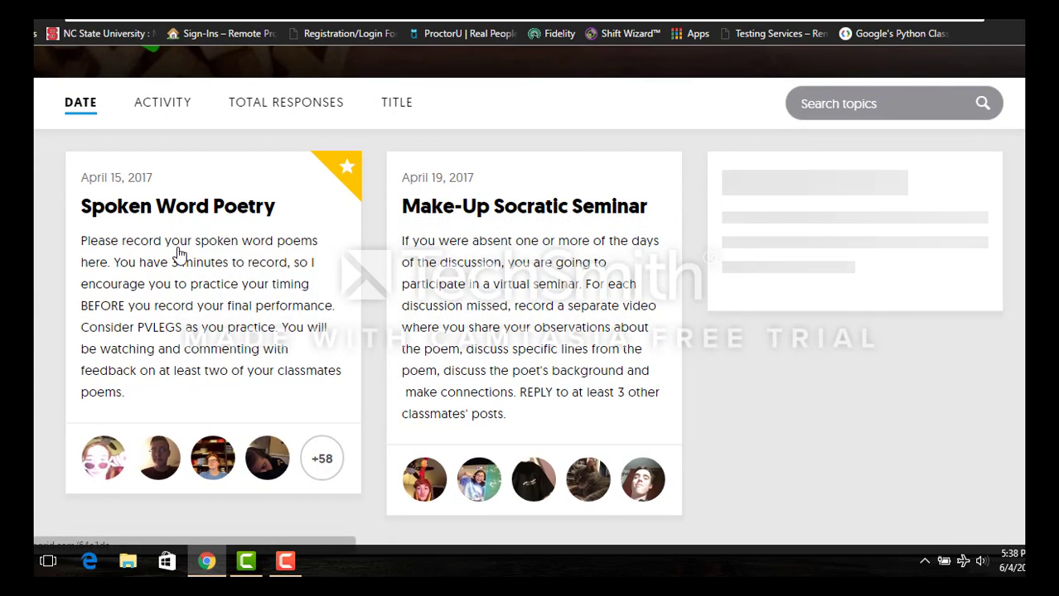
{"action": "left_click", "coordinate": [259, 246]}
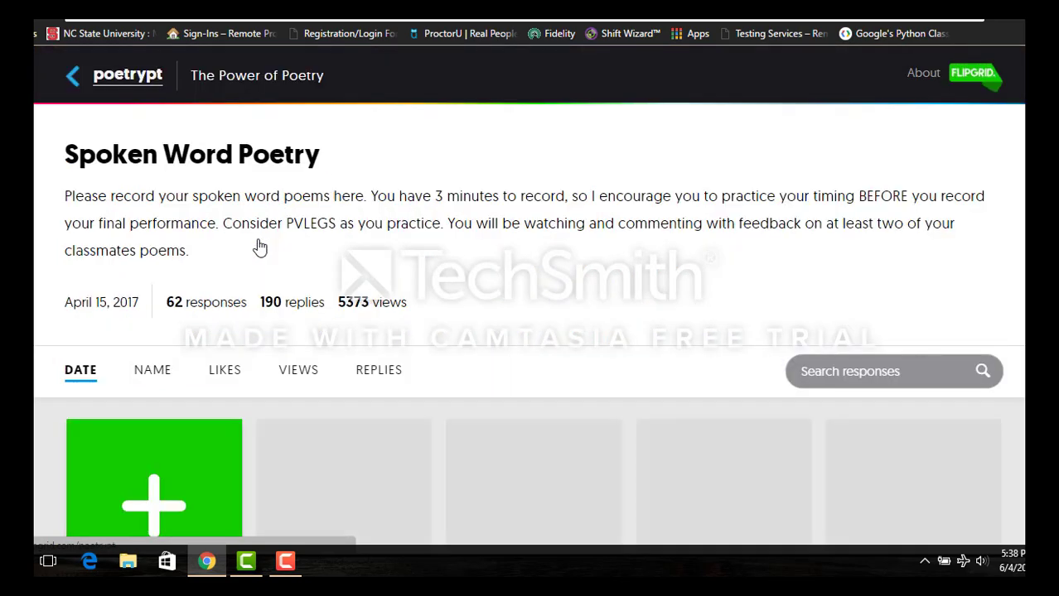
- Scroll to the responses and play one student's 1:23 response video
{"action": "scroll", "coordinate": [260, 245], "scroll_direction": "down", "scroll_amount": 2}
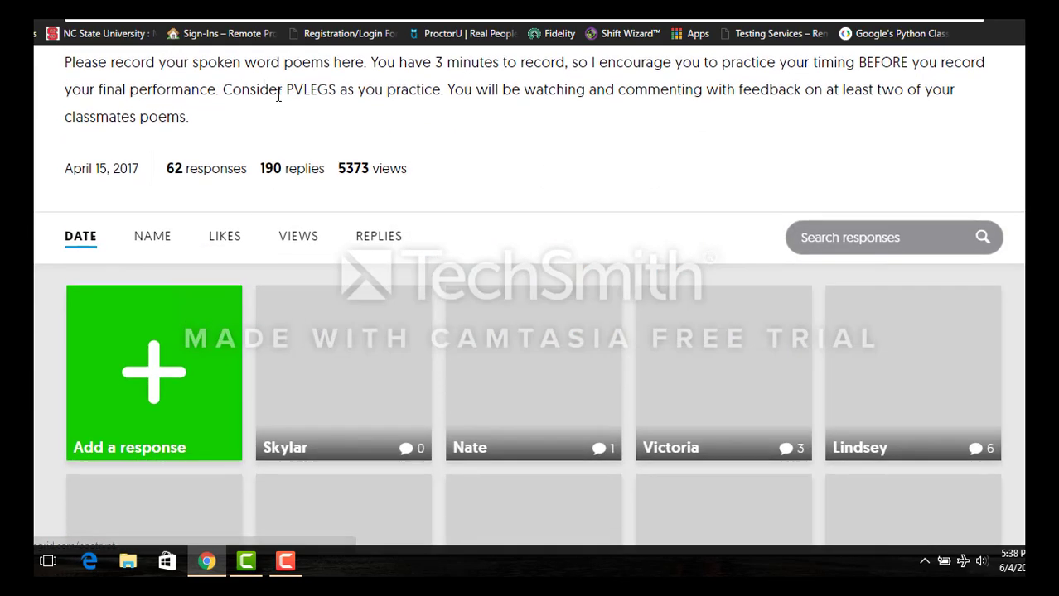
{"action": "scroll", "coordinate": [321, 119], "scroll_direction": "down", "scroll_amount": 2}
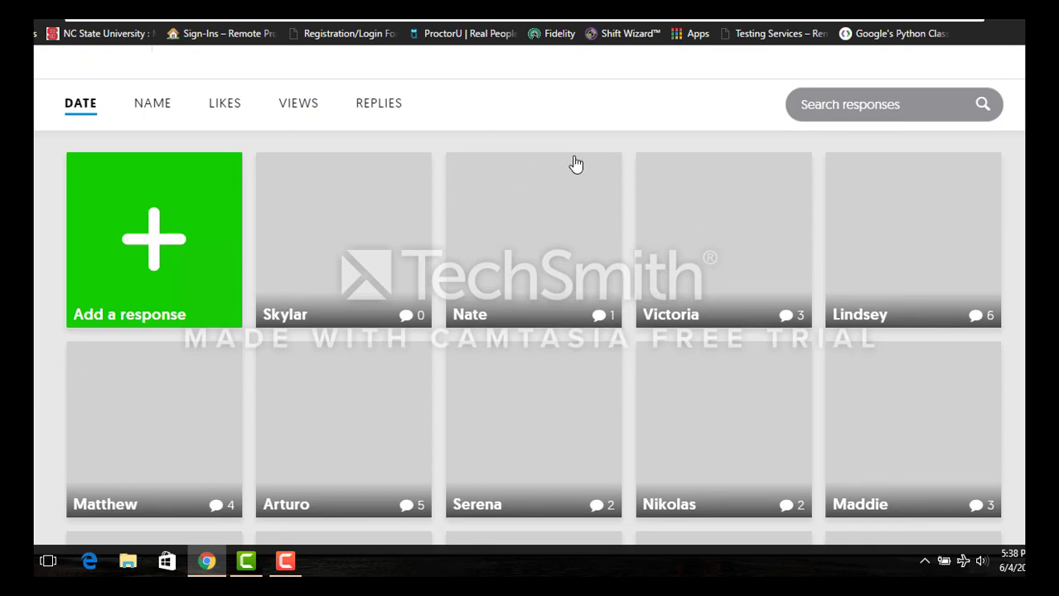
{"action": "scroll", "coordinate": [576, 164], "scroll_direction": "up", "scroll_amount": 1}
{"action": "scroll", "coordinate": [574, 161], "scroll_direction": "down", "scroll_amount": 2}
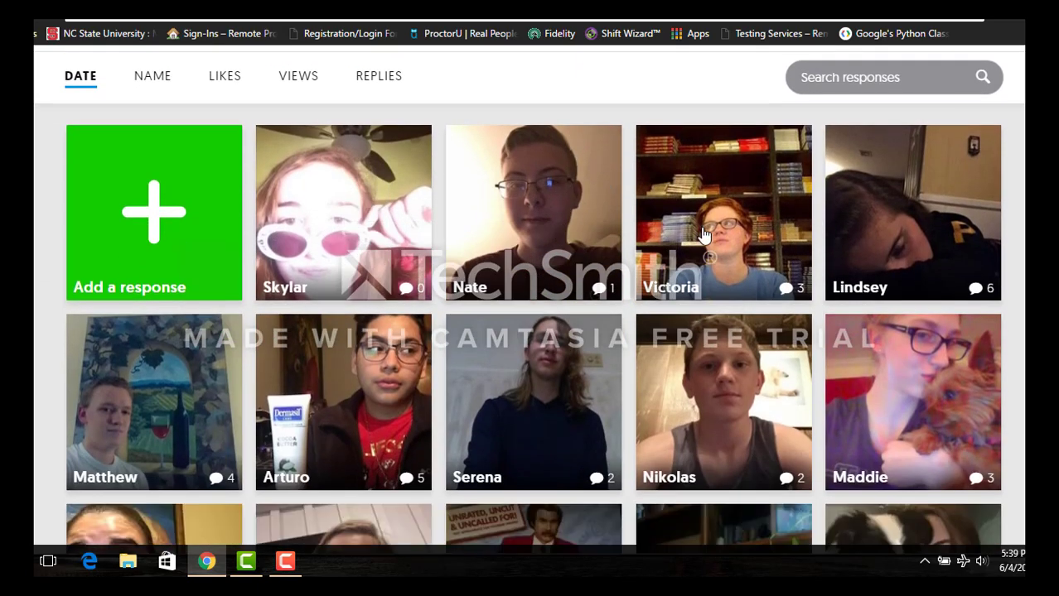
{"action": "scroll", "coordinate": [530, 248], "scroll_direction": "down", "scroll_amount": 1}
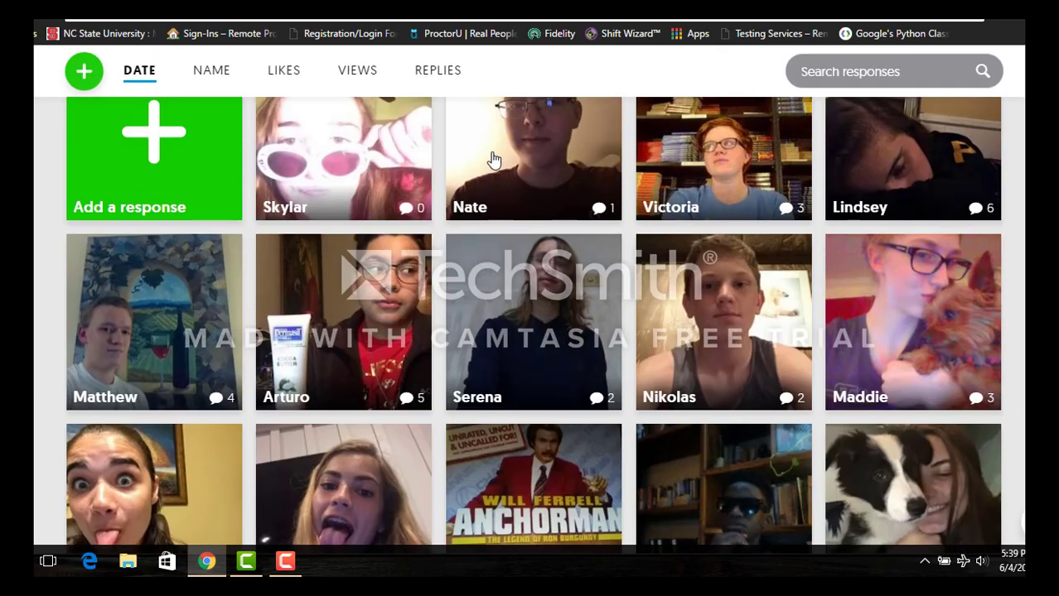
{"action": "left_click", "coordinate": [538, 176]}
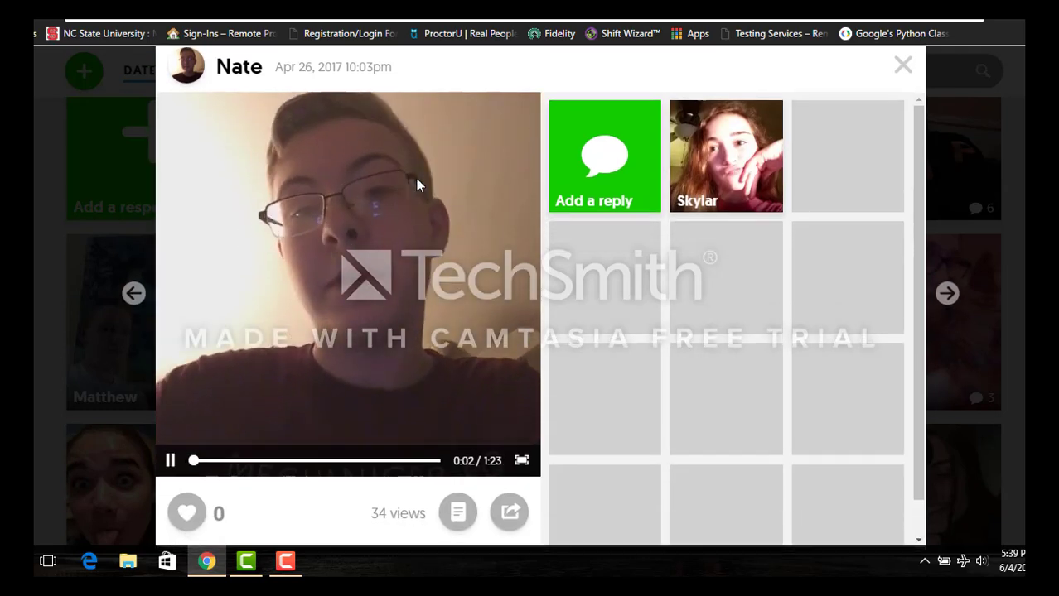
{"action": "scroll", "coordinate": [416, 178], "scroll_direction": "down", "scroll_amount": 1}
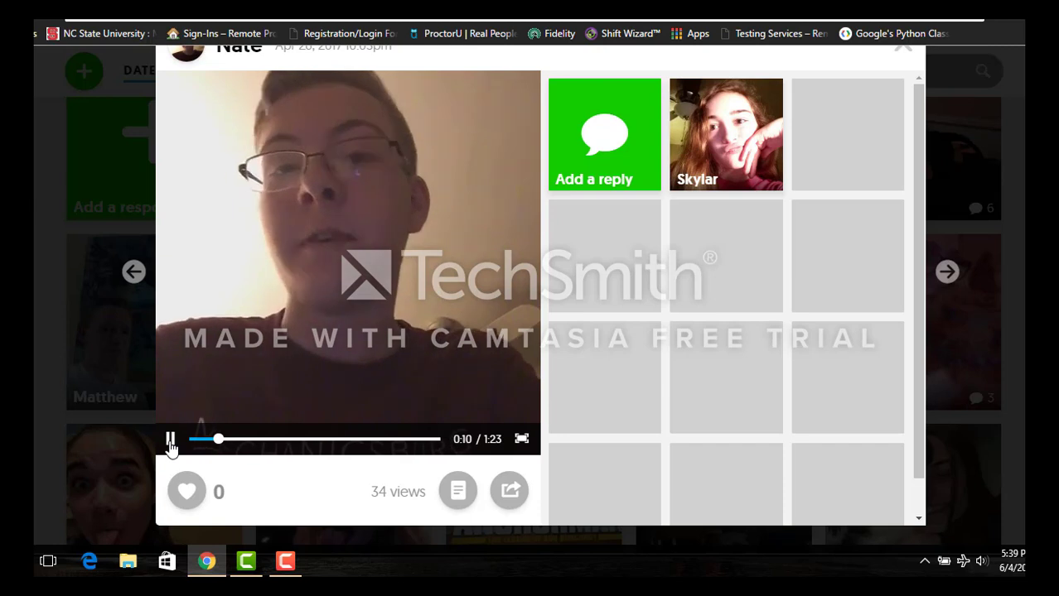
{"action": "scroll", "coordinate": [170, 445], "scroll_direction": "up", "scroll_amount": 1}
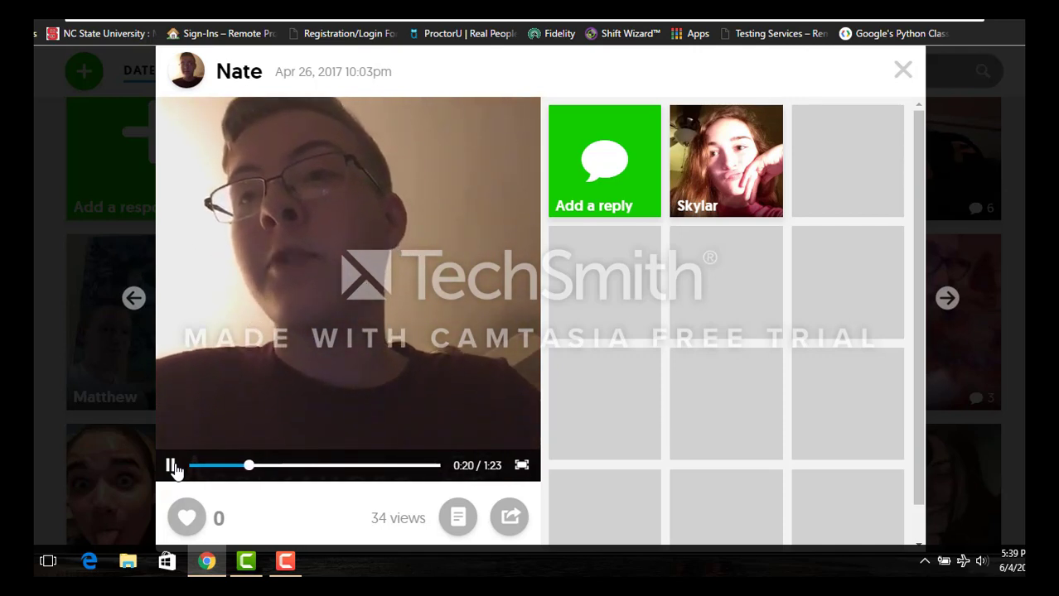
{"action": "left_click", "coordinate": [172, 467]}
{"action": "scroll", "coordinate": [430, 251], "scroll_direction": "down", "scroll_amount": 1}
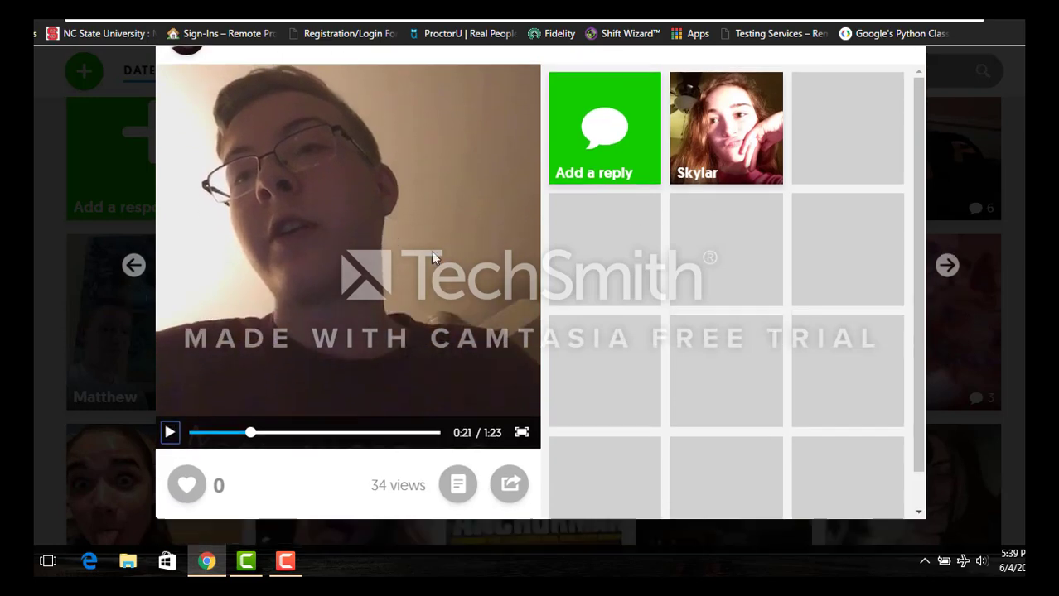
{"action": "scroll", "coordinate": [431, 251], "scroll_direction": "up", "scroll_amount": 2}
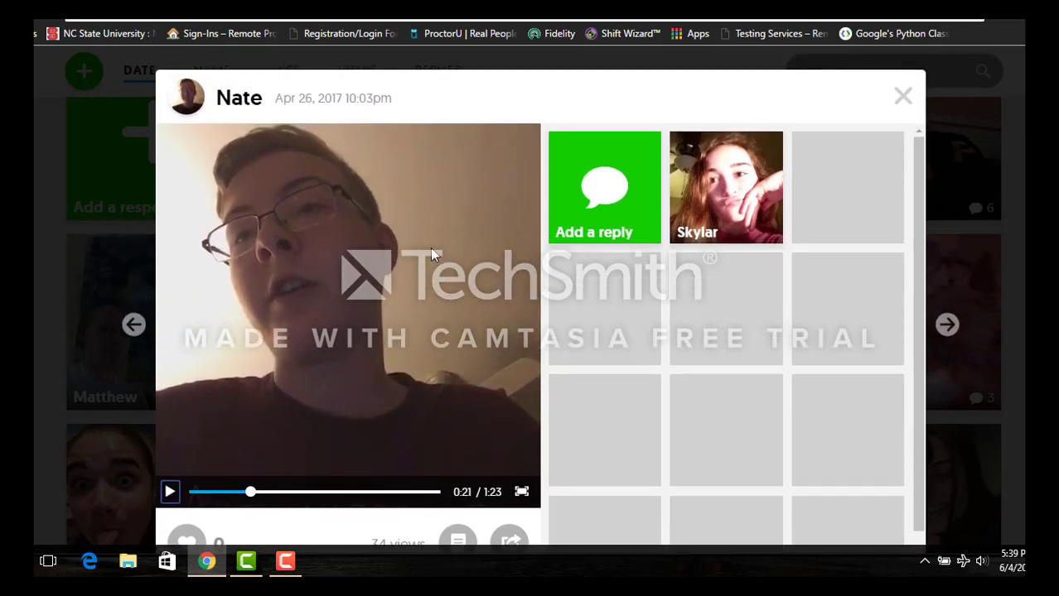
{"action": "scroll", "coordinate": [430, 251], "scroll_direction": "down", "scroll_amount": 2}
{"action": "scroll", "coordinate": [430, 252], "scroll_direction": "up", "scroll_amount": 1}
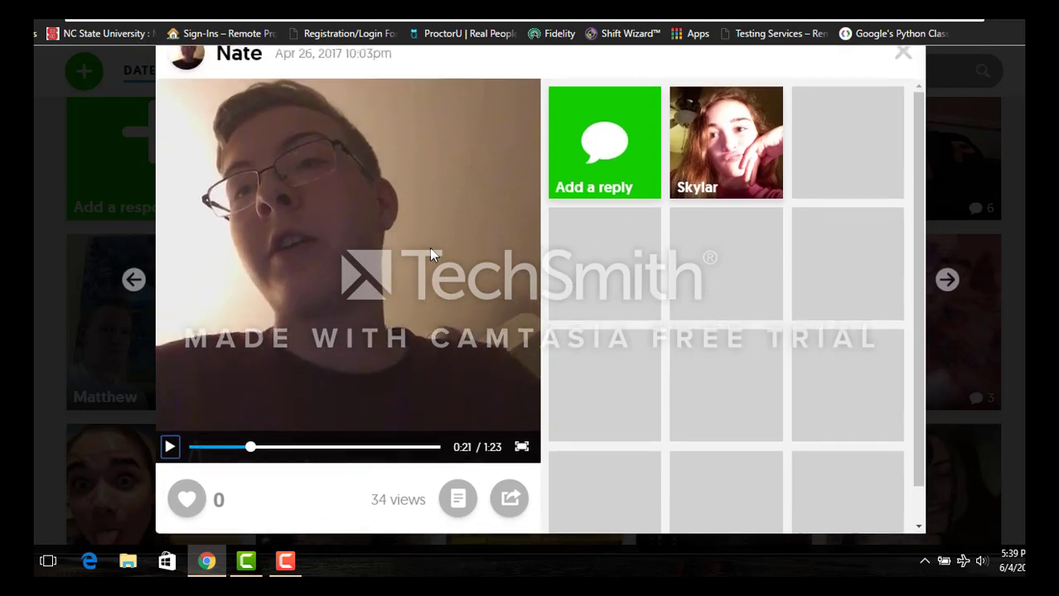
{"action": "scroll", "coordinate": [429, 248], "scroll_direction": "up", "scroll_amount": 1}
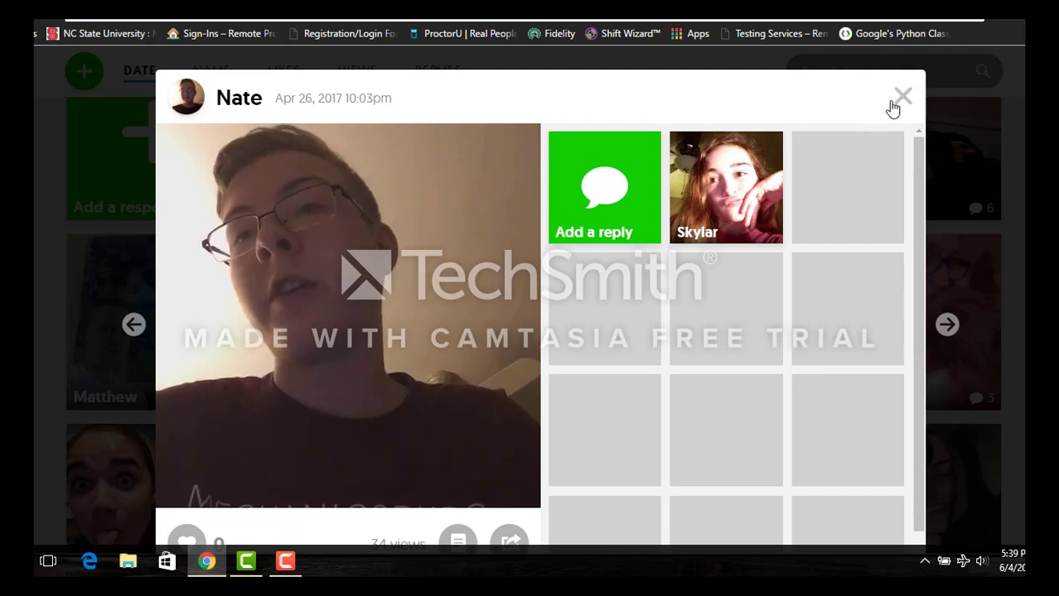
{"action": "scroll", "coordinate": [783, 198], "scroll_direction": "down", "scroll_amount": 1}
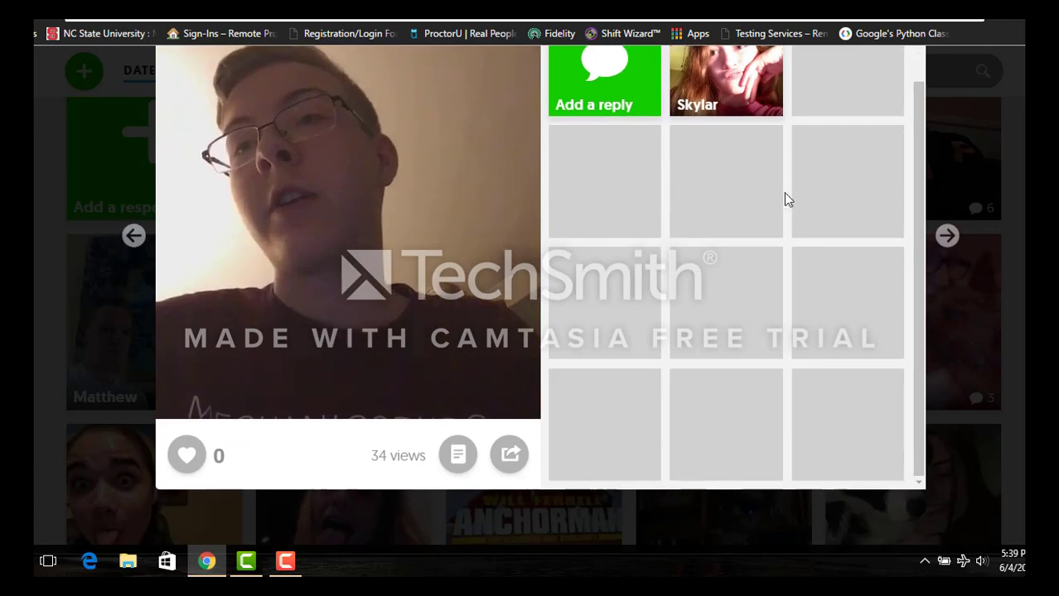
{"action": "scroll", "coordinate": [699, 198], "scroll_direction": "up", "scroll_amount": 3}
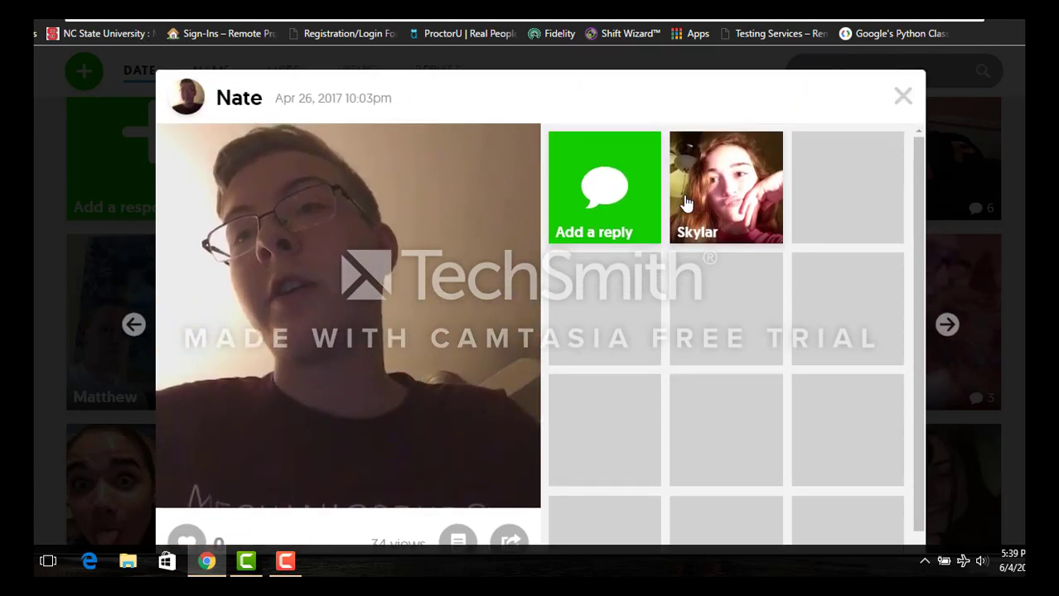
- Close the response video and return to The Power of Poetry topic list
{"action": "left_click", "coordinate": [904, 97]}
{"action": "scroll", "coordinate": [693, 184], "scroll_direction": "up", "scroll_amount": 4}
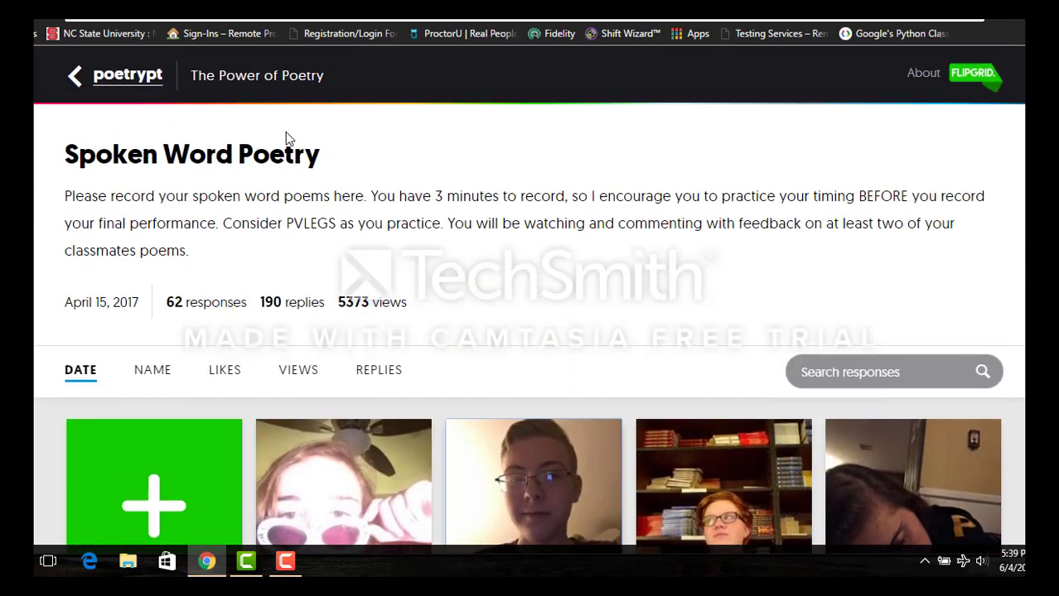
{"action": "left_click", "coordinate": [74, 80]}
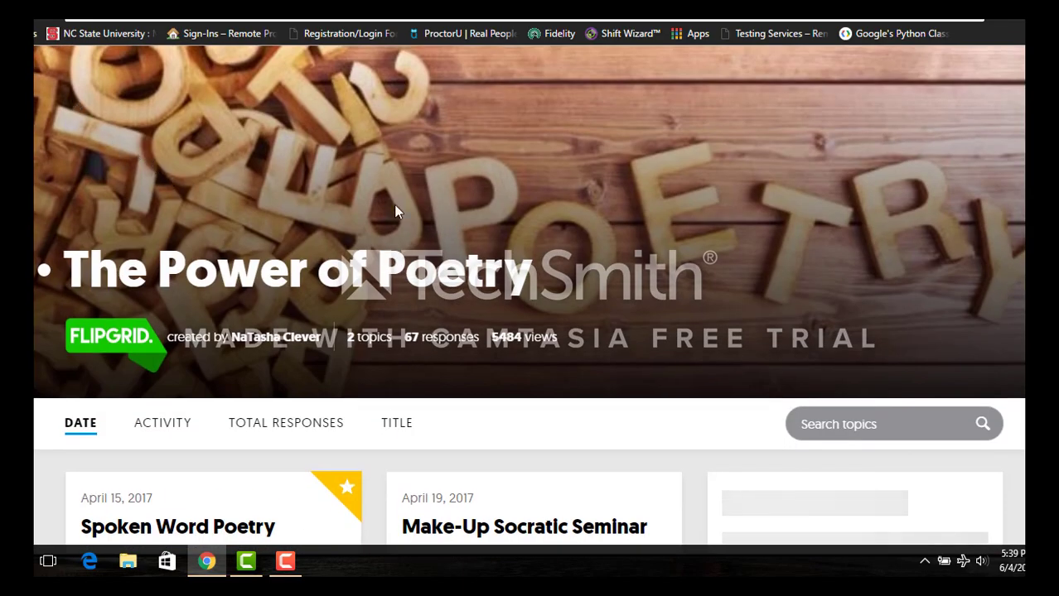
- Browse the Spoken Word Poetry and Make-Up Socratic Seminar topics, then leave the page
{"action": "scroll", "coordinate": [444, 224], "scroll_direction": "down", "scroll_amount": 8}
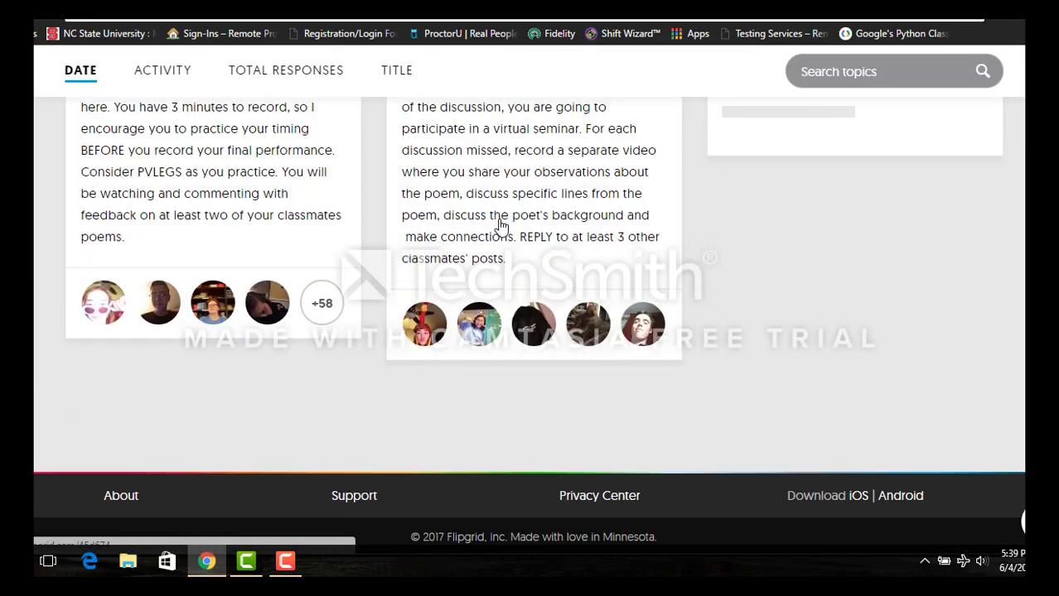
{"action": "scroll", "coordinate": [501, 225], "scroll_direction": "up", "scroll_amount": 8}
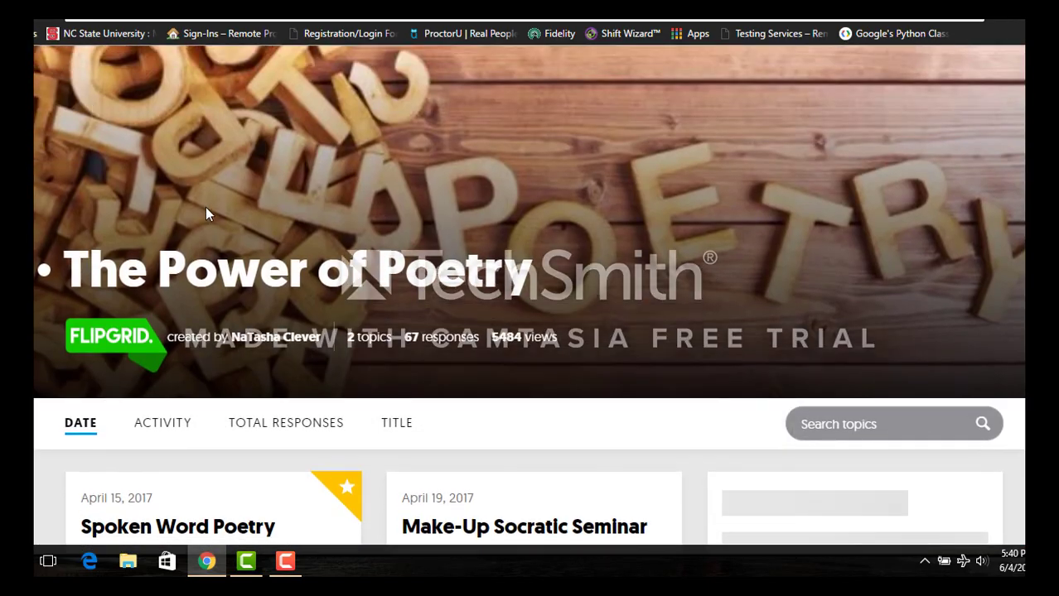
{"action": "scroll", "coordinate": [207, 213], "scroll_direction": "down", "scroll_amount": 8}
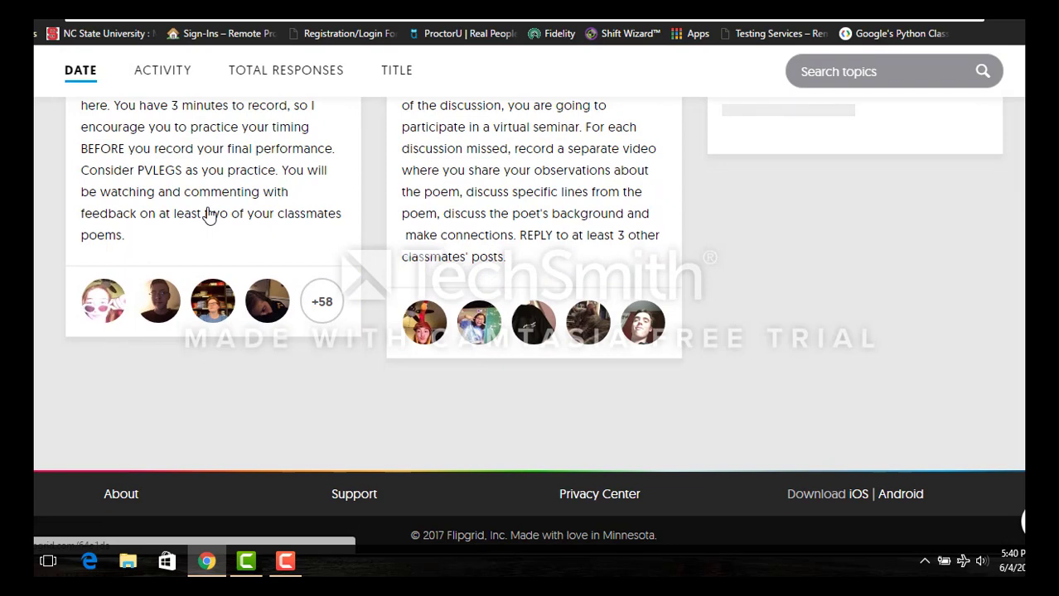
{"action": "scroll", "coordinate": [354, 177], "scroll_direction": "up", "scroll_amount": 8}
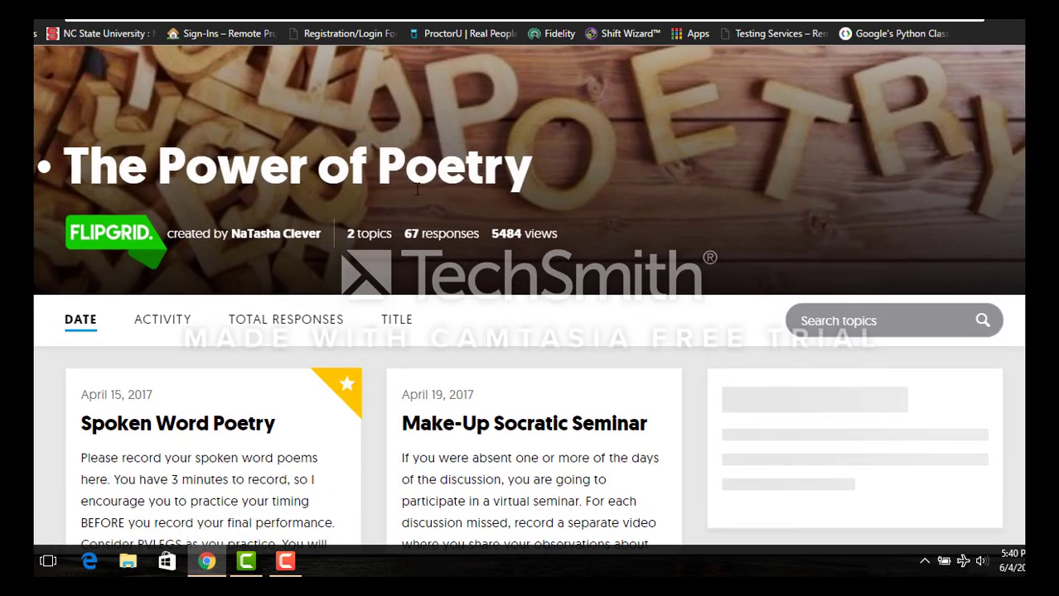
{"action": "scroll", "coordinate": [417, 189], "scroll_direction": "up", "scroll_amount": 1}
{"action": "left_click", "coordinate": [285, 562]}
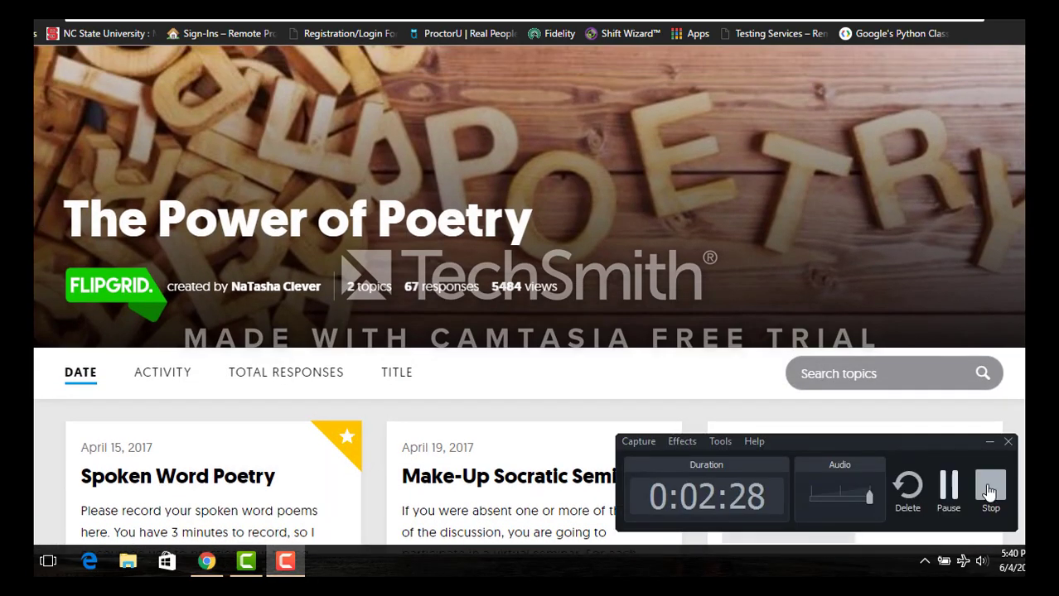
{"action": "left_click", "coordinate": [988, 492]}
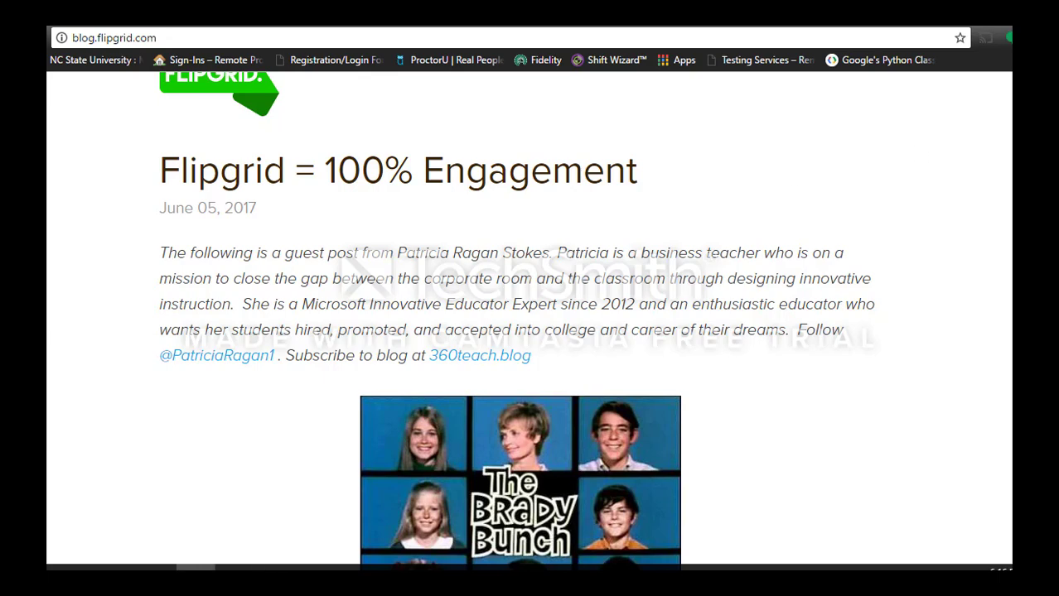
- Scroll the Flipgrid Blog past Student Privacy and the Student Art Contest to Let's Celebrate Teachers!
{"action": "scroll", "coordinate": [529, 315], "scroll_direction": "down", "scroll_amount": 3}
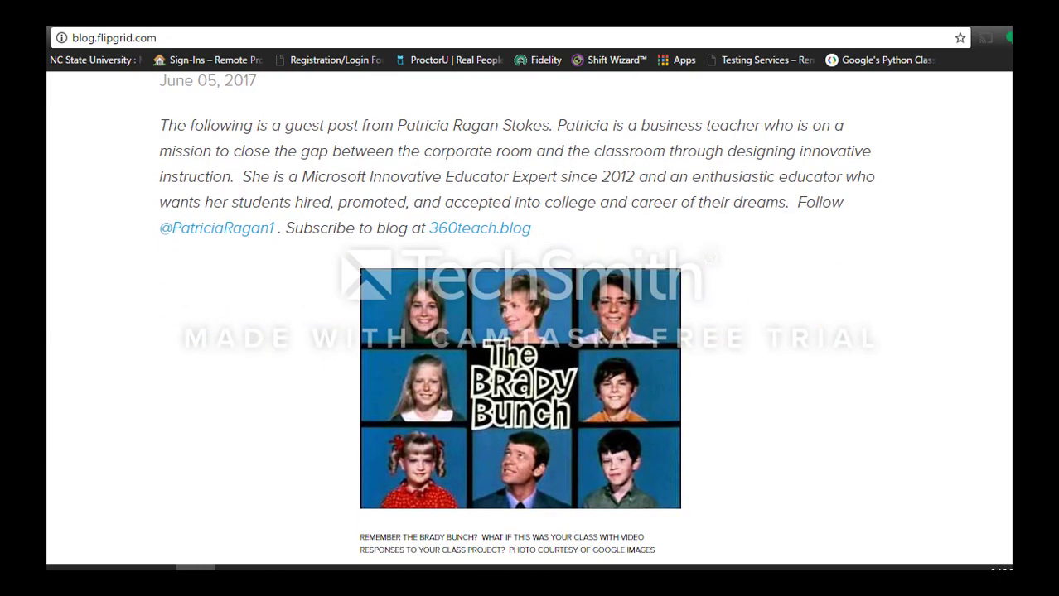
{"action": "scroll", "coordinate": [822, 168], "scroll_direction": "down", "scroll_amount": 5}
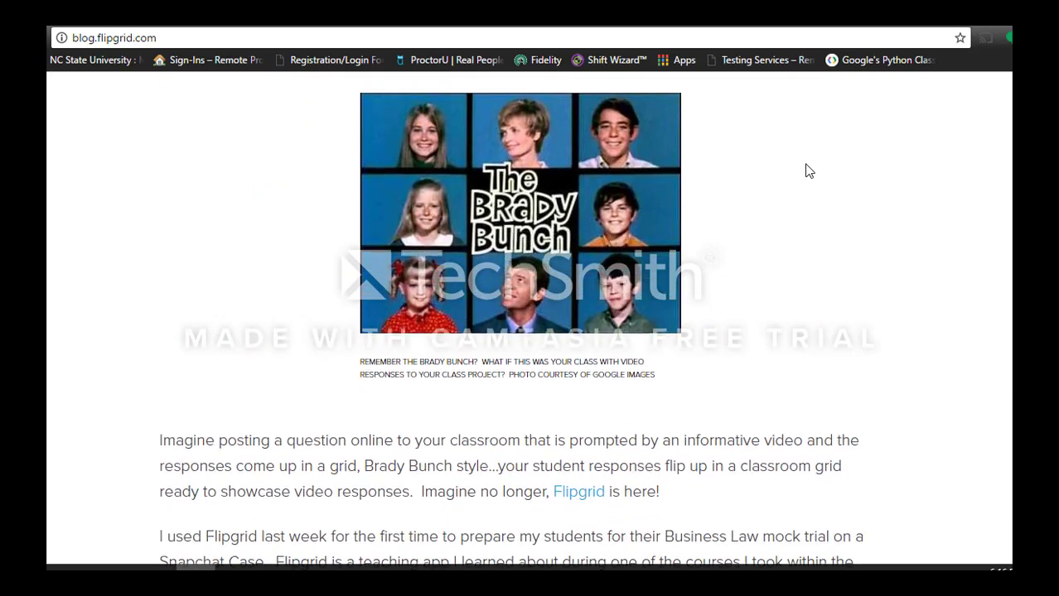
{"action": "scroll", "coordinate": [809, 170], "scroll_direction": "down", "scroll_amount": 9}
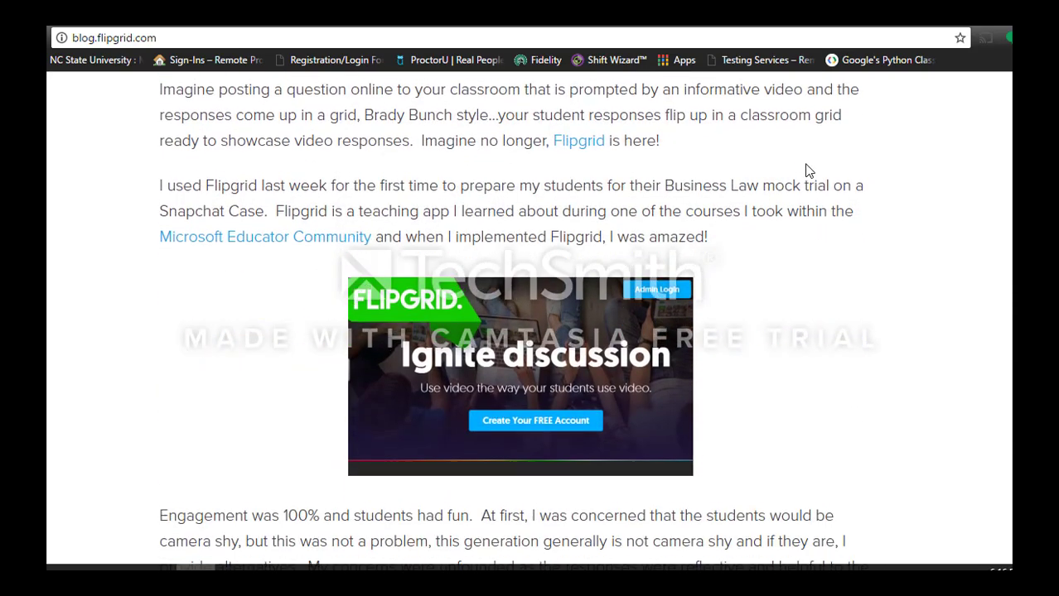
{"action": "scroll", "coordinate": [809, 170], "scroll_direction": "up", "scroll_amount": 10}
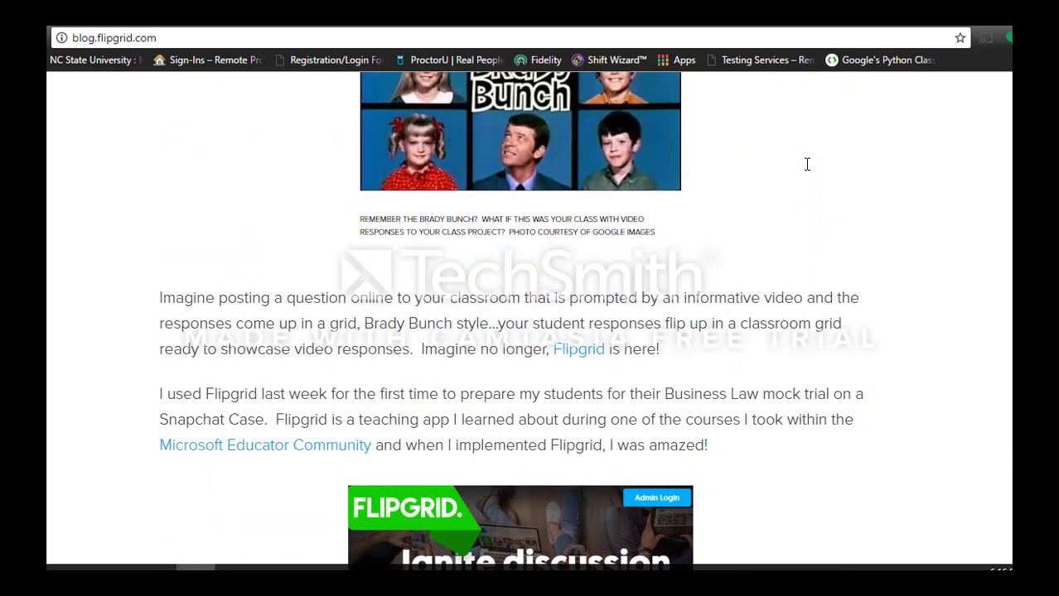
{"action": "scroll", "coordinate": [809, 171], "scroll_direction": "up", "scroll_amount": 5}
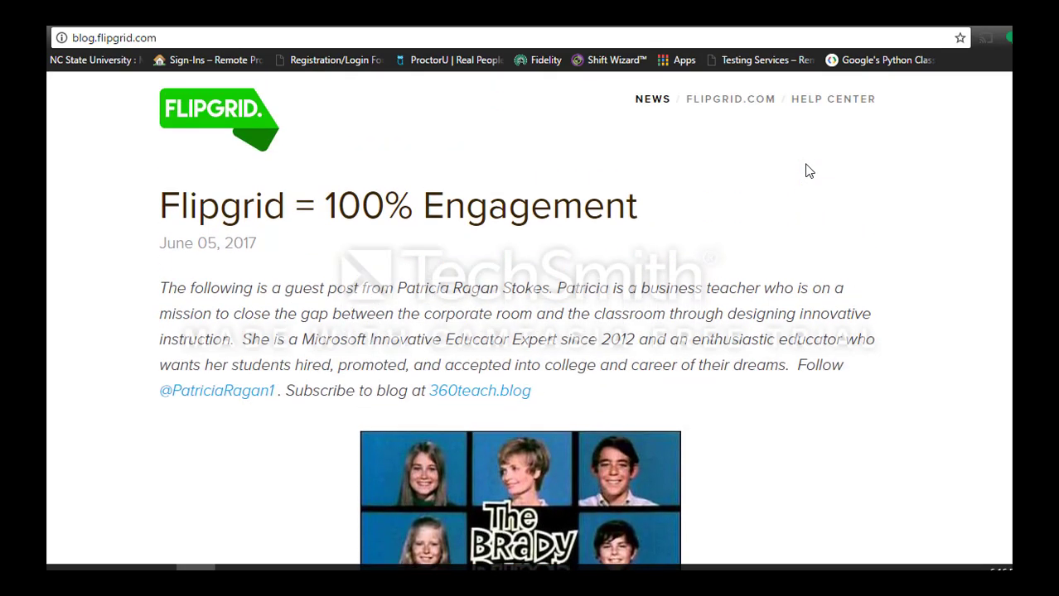
{"action": "scroll", "coordinate": [810, 170], "scroll_direction": "down", "scroll_amount": 9}
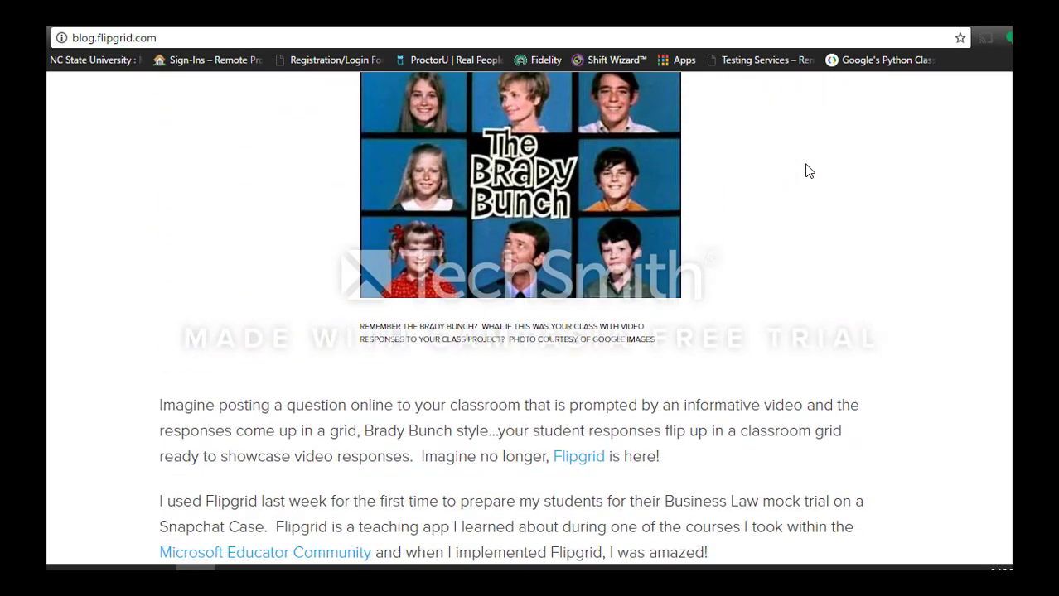
{"action": "scroll", "coordinate": [809, 170], "scroll_direction": "down", "scroll_amount": 15}
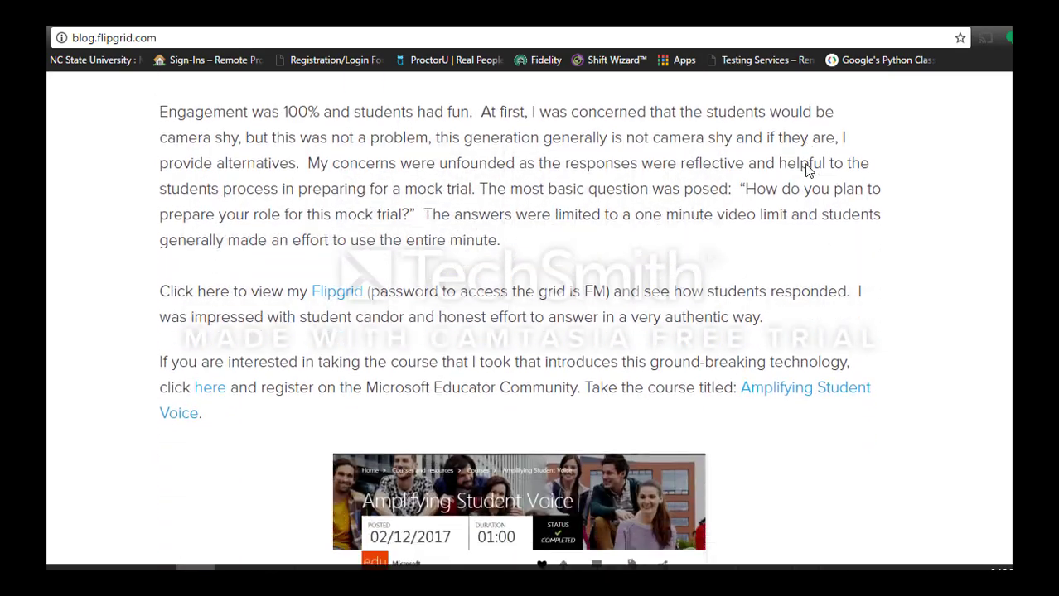
{"action": "scroll", "coordinate": [808, 166], "scroll_direction": "down", "scroll_amount": 17}
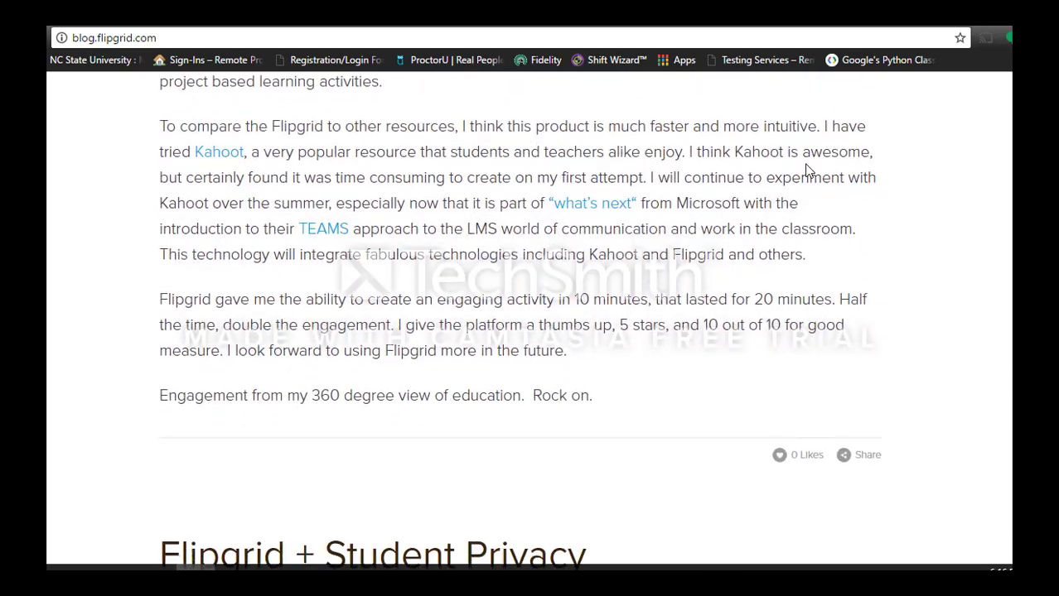
{"action": "scroll", "coordinate": [808, 170], "scroll_direction": "down", "scroll_amount": 5}
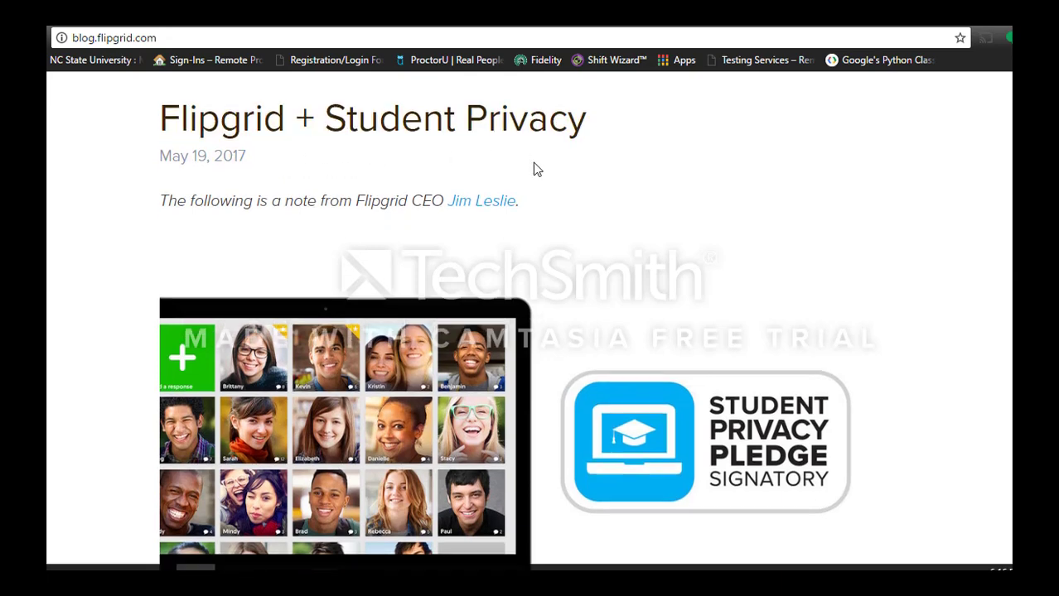
{"action": "scroll", "coordinate": [533, 165], "scroll_direction": "down", "scroll_amount": 5}
{"action": "scroll", "coordinate": [535, 169], "scroll_direction": "down", "scroll_amount": 10}
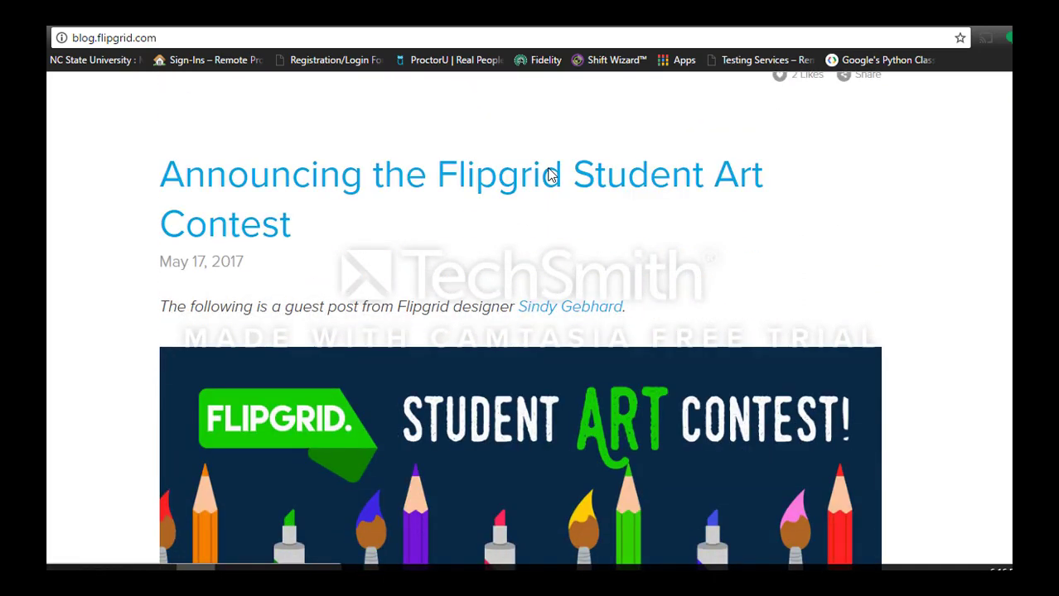
{"action": "scroll", "coordinate": [440, 186], "scroll_direction": "down", "scroll_amount": 5}
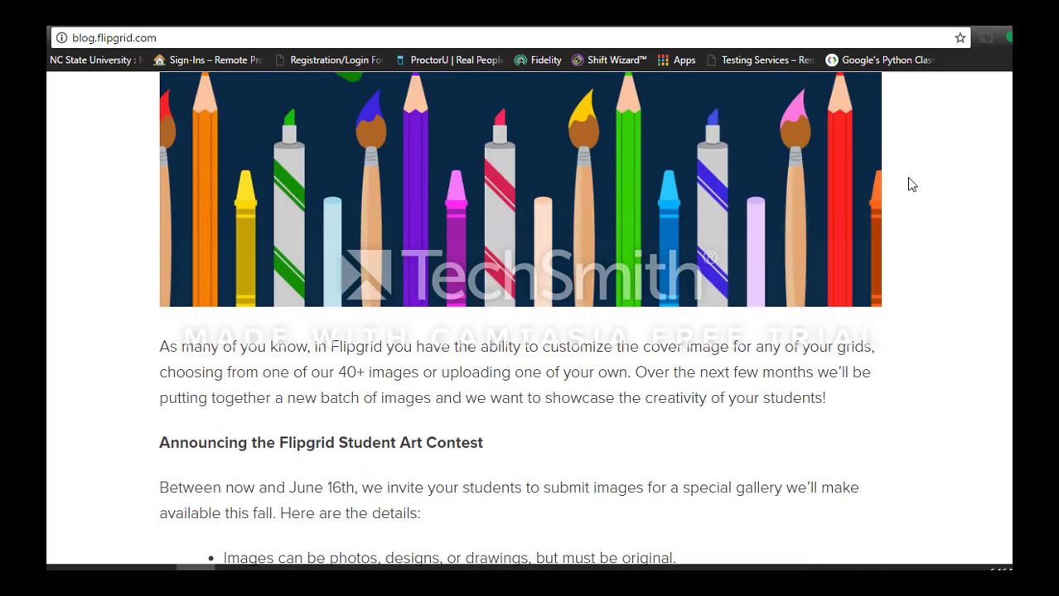
{"action": "scroll", "coordinate": [572, 180], "scroll_direction": "down", "scroll_amount": 6}
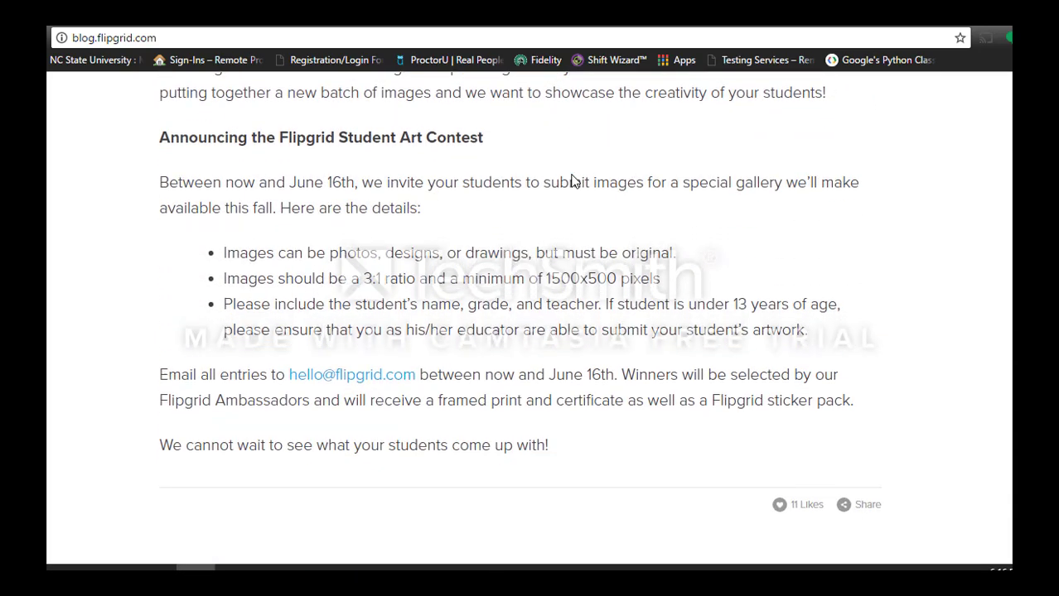
{"action": "scroll", "coordinate": [574, 181], "scroll_direction": "down", "scroll_amount": 4}
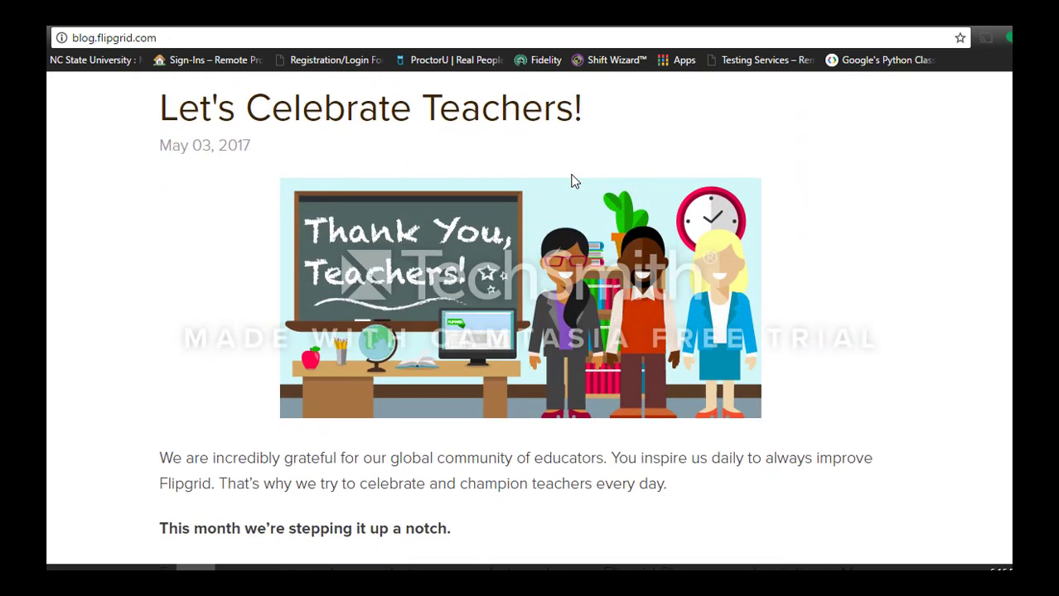
{"action": "scroll", "coordinate": [575, 181], "scroll_direction": "up", "scroll_amount": 1}
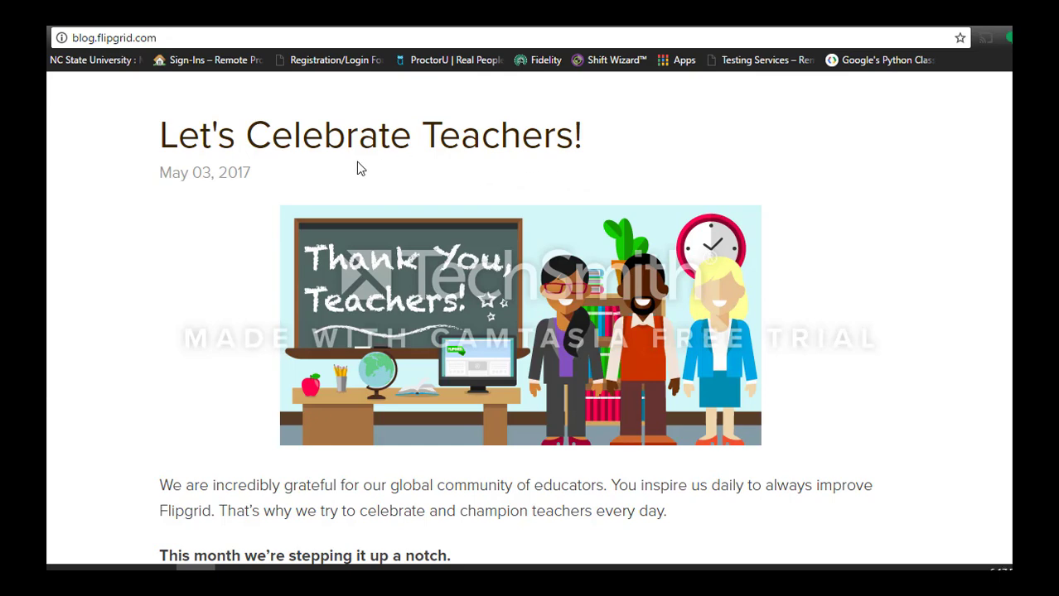
{"action": "scroll", "coordinate": [357, 169], "scroll_direction": "down", "scroll_amount": 1}
{"action": "scroll", "coordinate": [357, 169], "scroll_direction": "up", "scroll_amount": 1}
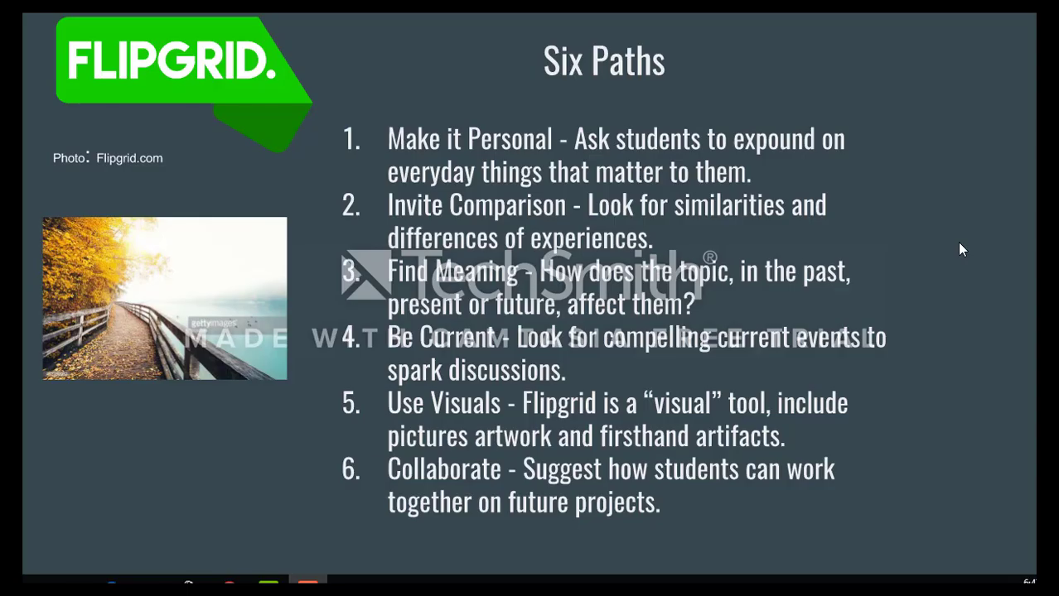